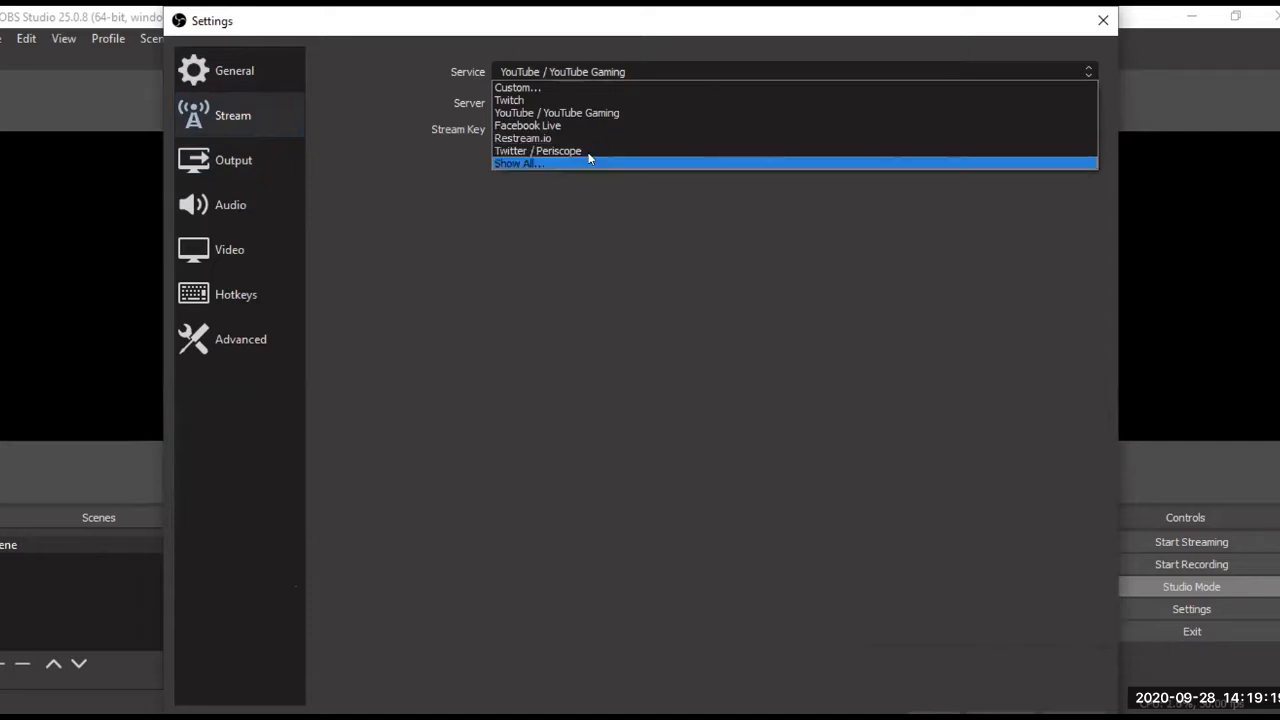
- Set the streaming service to YouTube / YouTube Gaming and the server to Primary YouTube ingest server
click(542, 113)
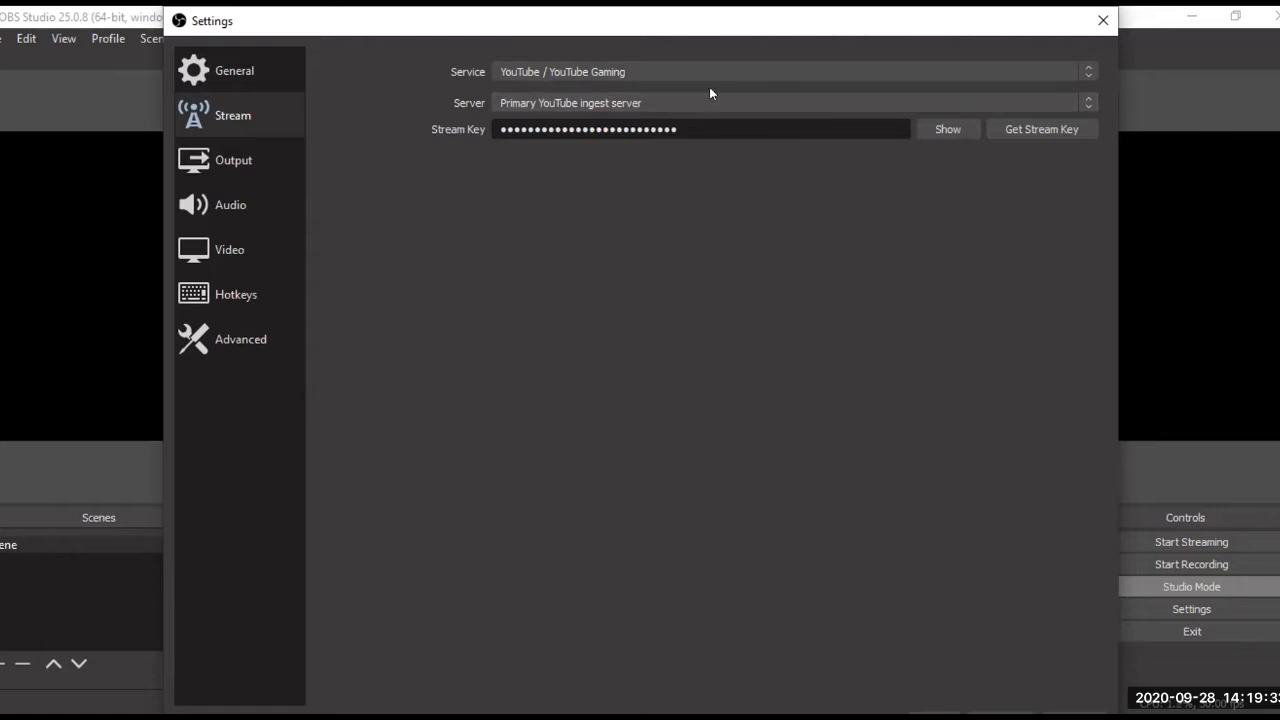
scroll(690, 100, down, 1)
click(676, 103)
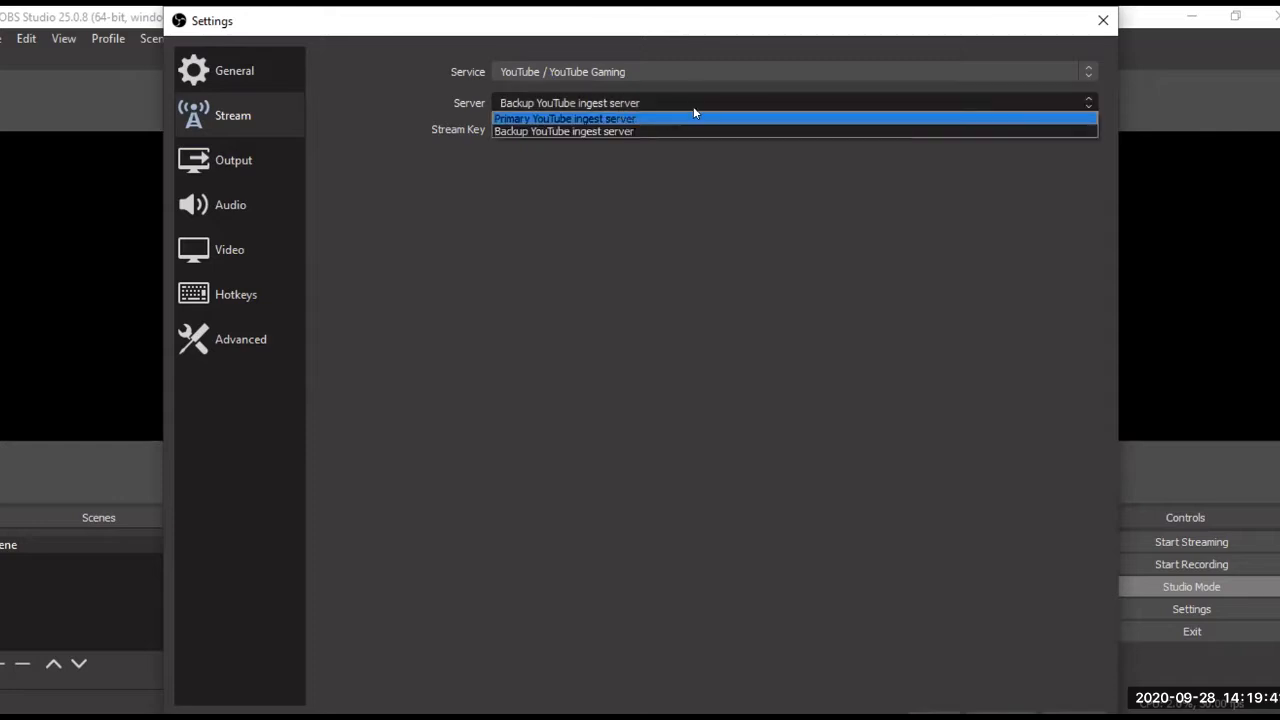
click(697, 118)
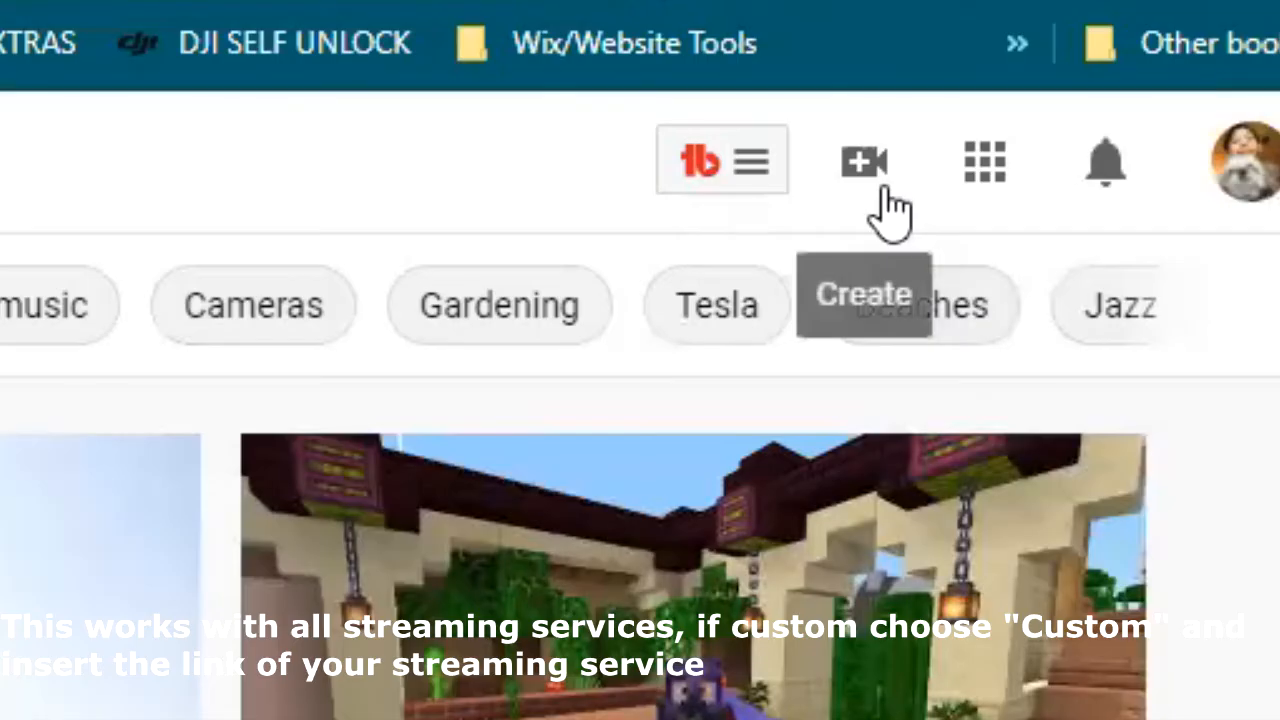
- Open Go live on the YouTube site, and accept the stream settings back in OBS Studio
click(888, 205)
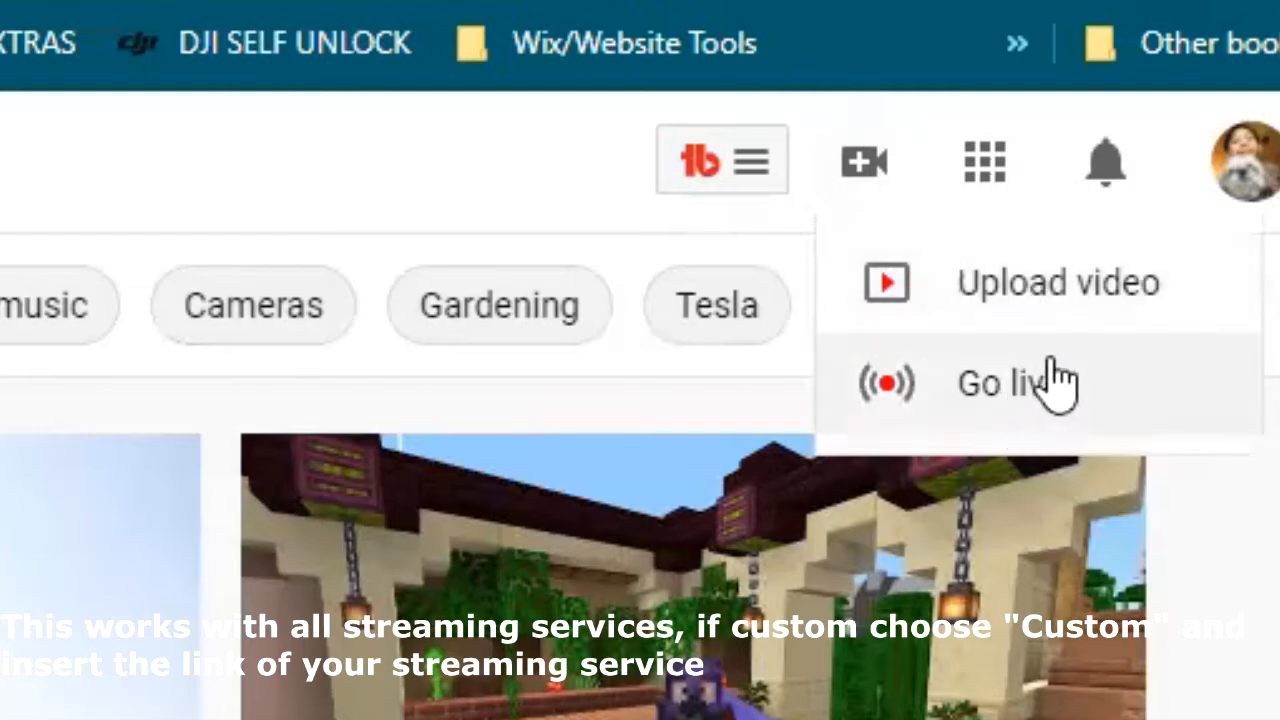
click(1027, 392)
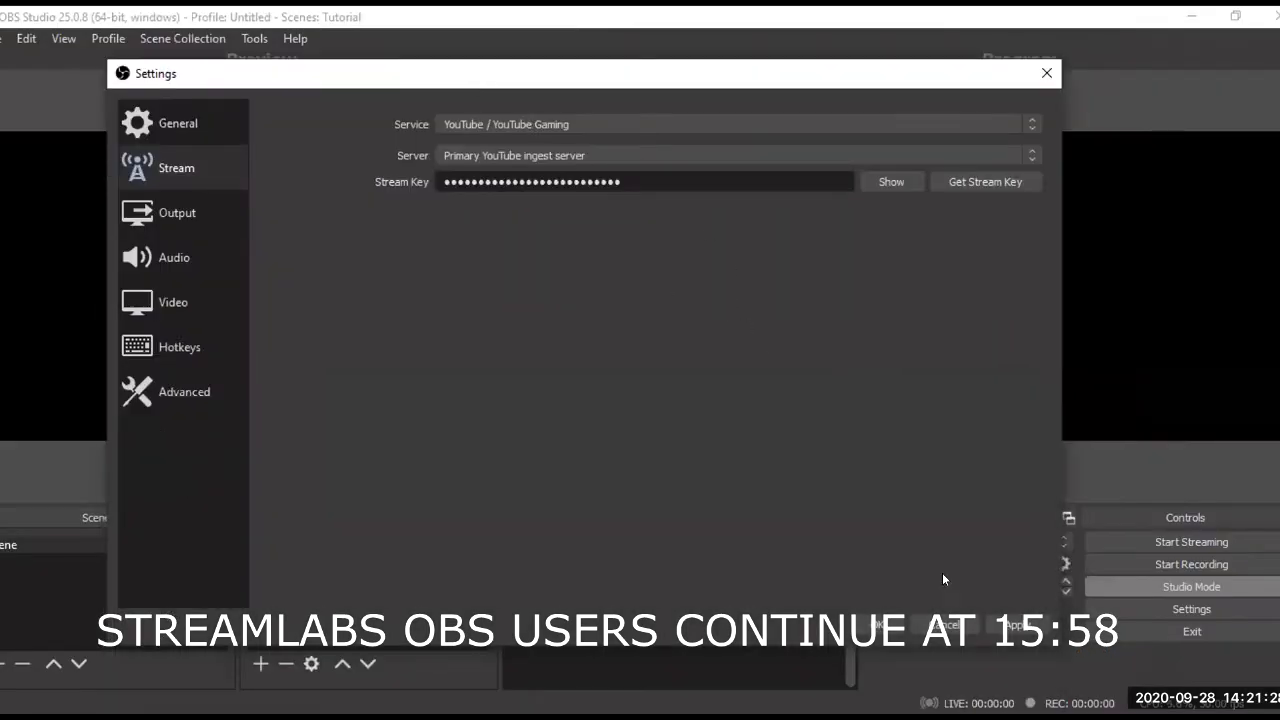
click(872, 624)
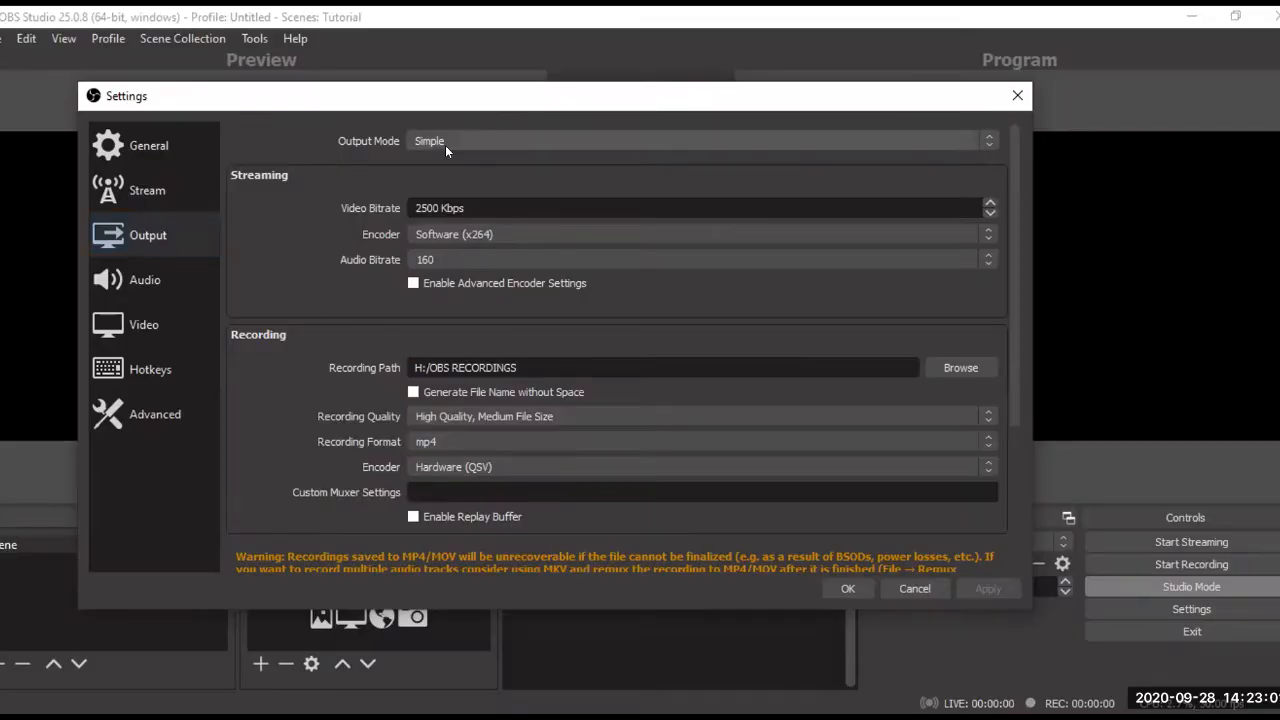
- Set the output mode to Advanced and the streaming encoder to QuickSync H.264
click(445, 145)
click(440, 166)
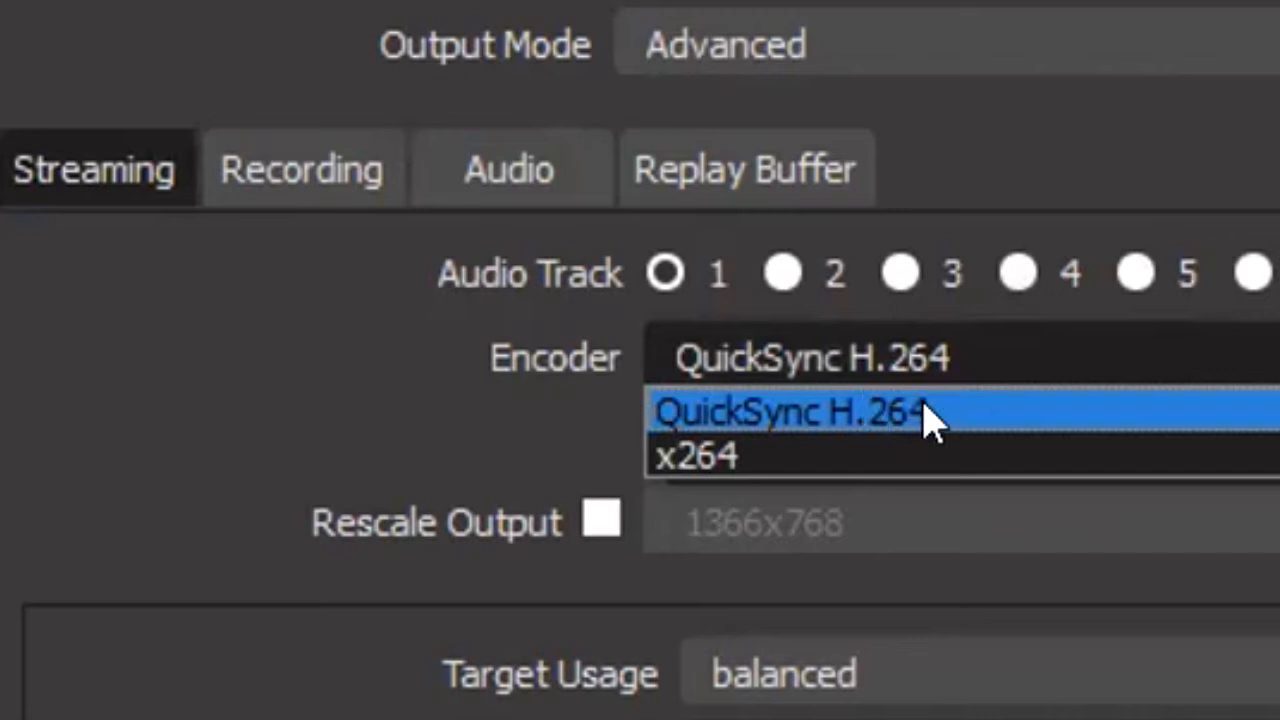
click(965, 424)
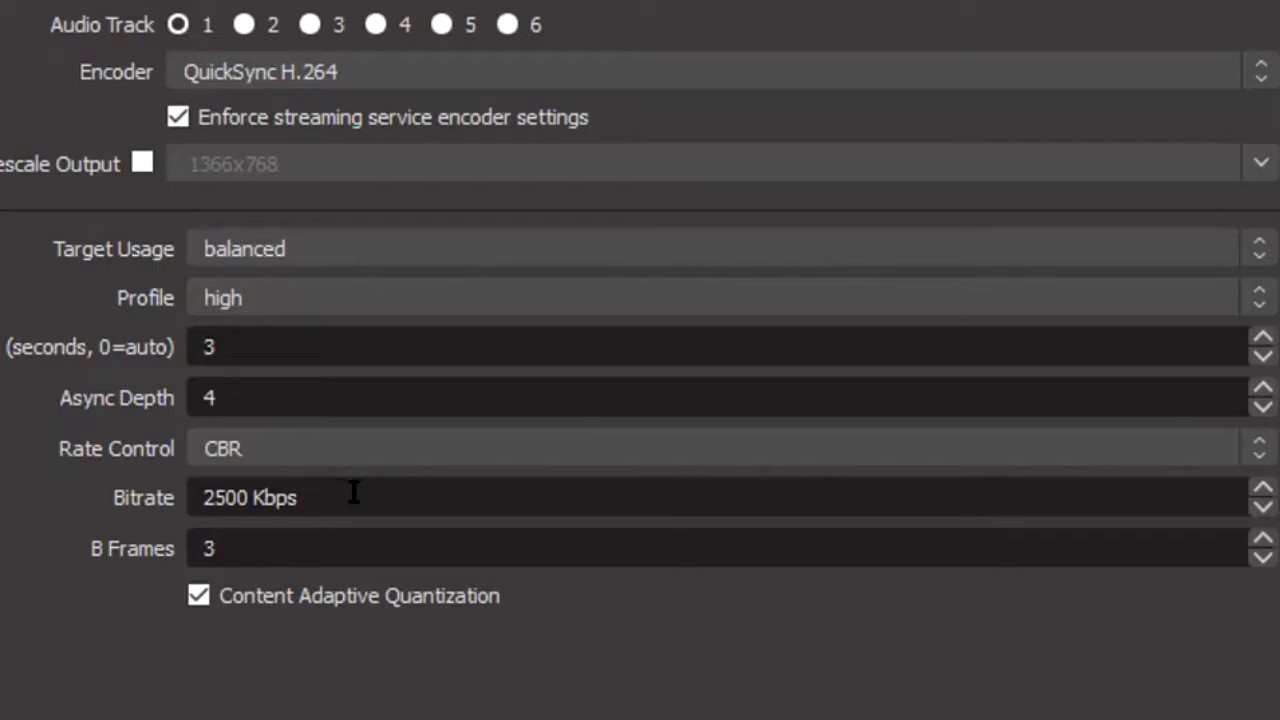
scroll(237, 531, down, 2)
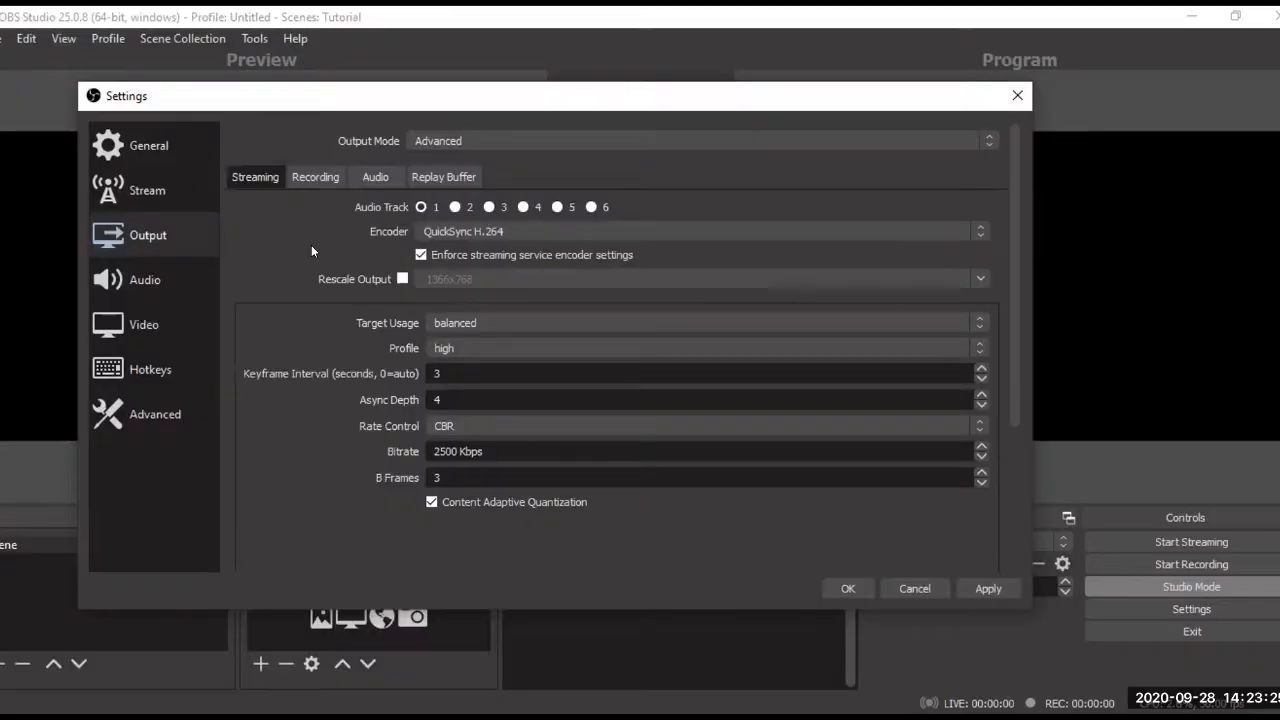
- Examine the recording output settings, in particular the folder set as the recording path
click(318, 180)
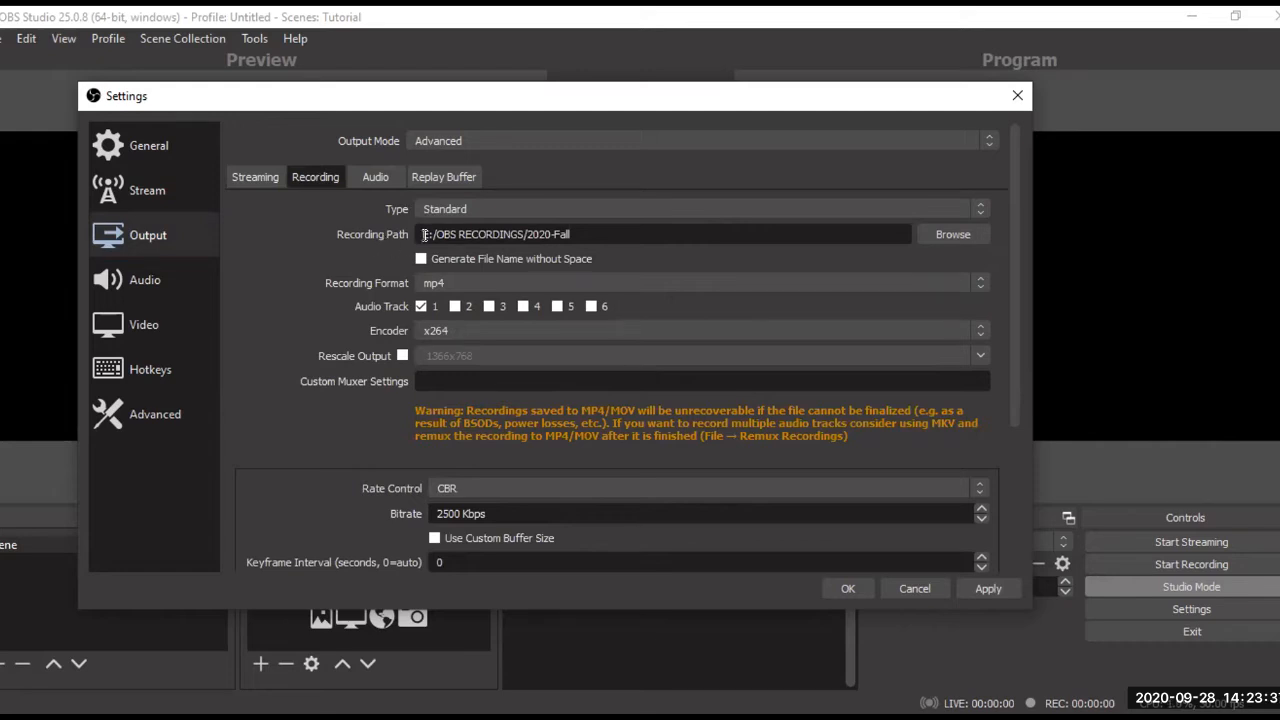
drag(433, 234, 563, 235)
click(515, 235)
click(562, 235)
scroll(370, 320, down, 1)
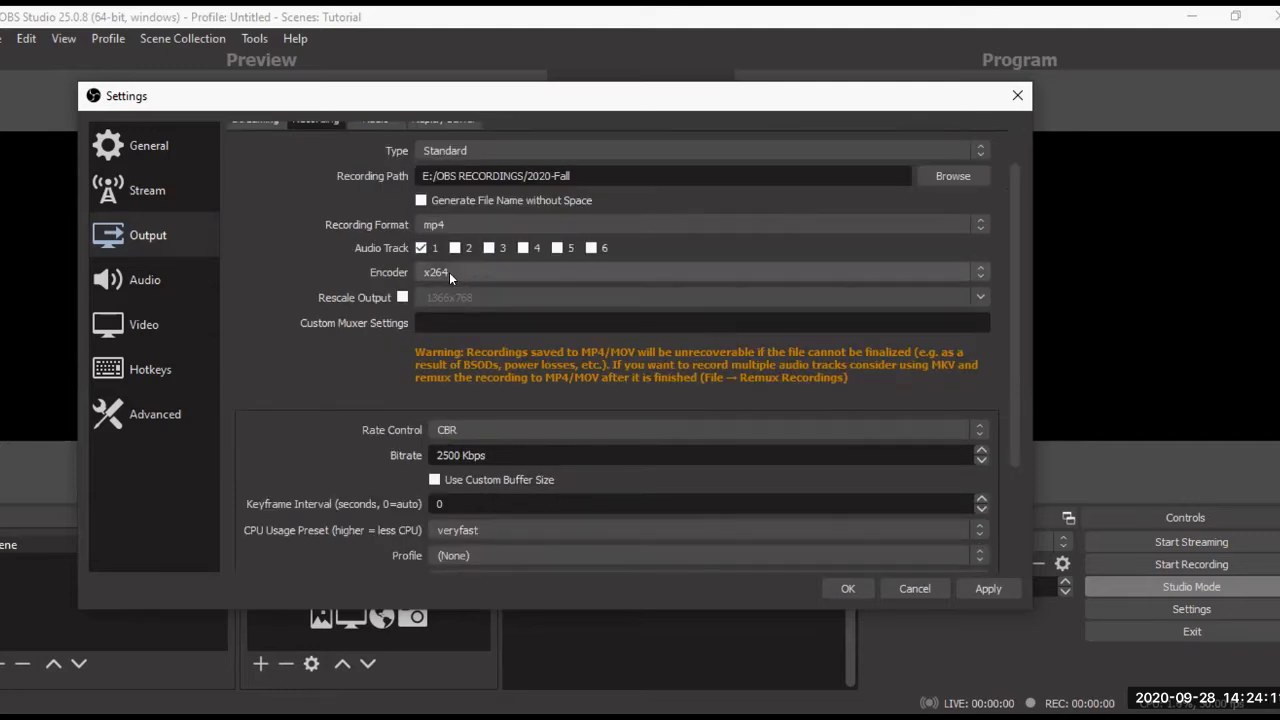
- Try the QuickSync H.264 encoder for recordings, return it to x264, and review the recording encoder's options
click(449, 272)
click(474, 292)
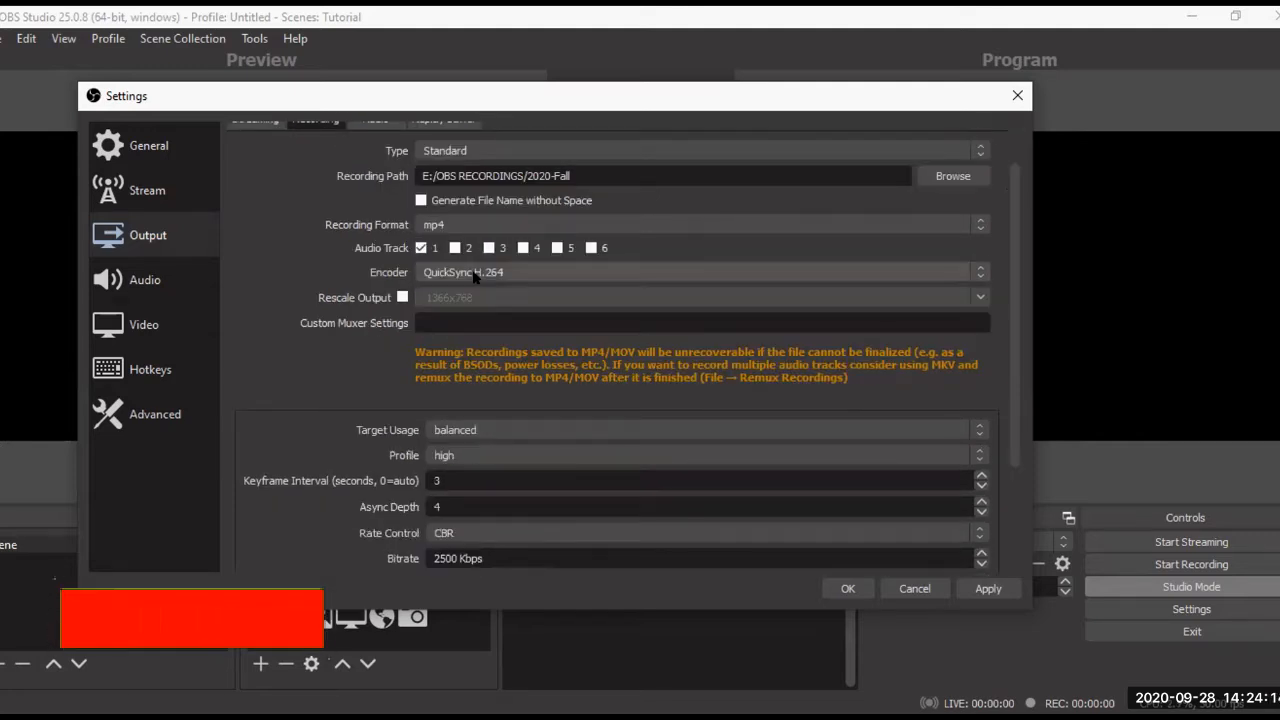
scroll(476, 278, up, 2)
scroll(478, 275, down, 4)
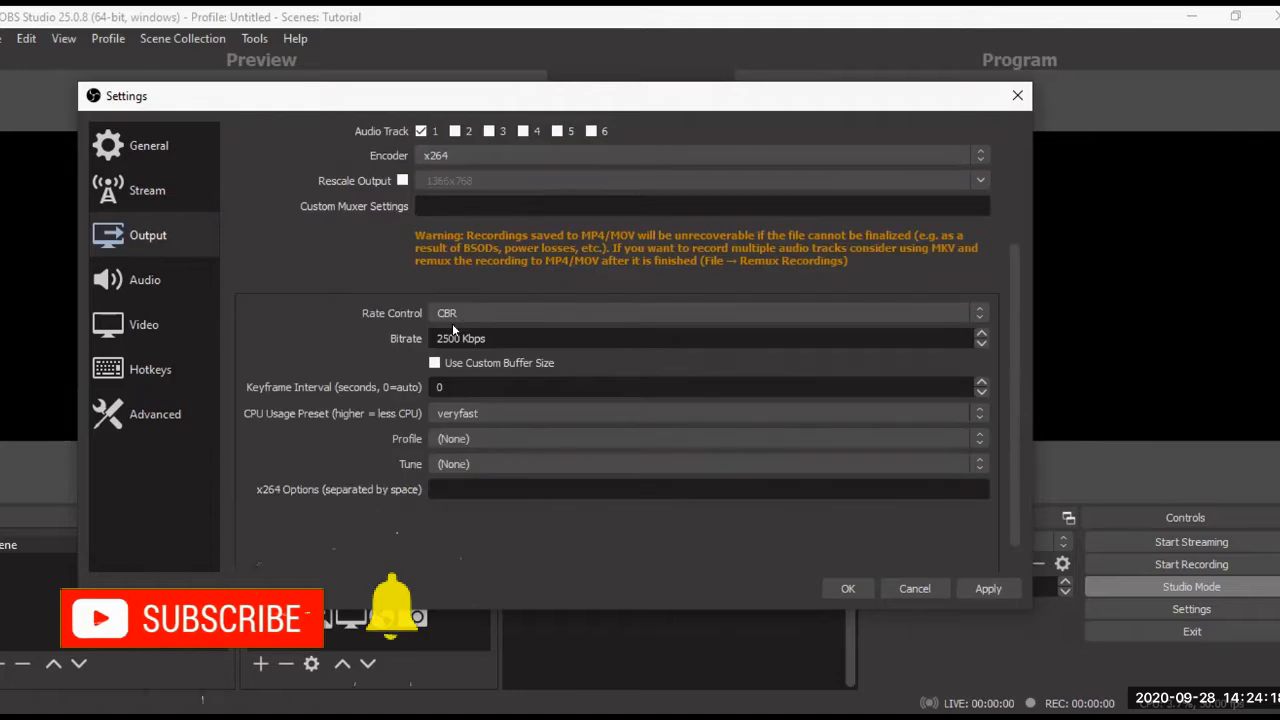
scroll(470, 278, down, 1)
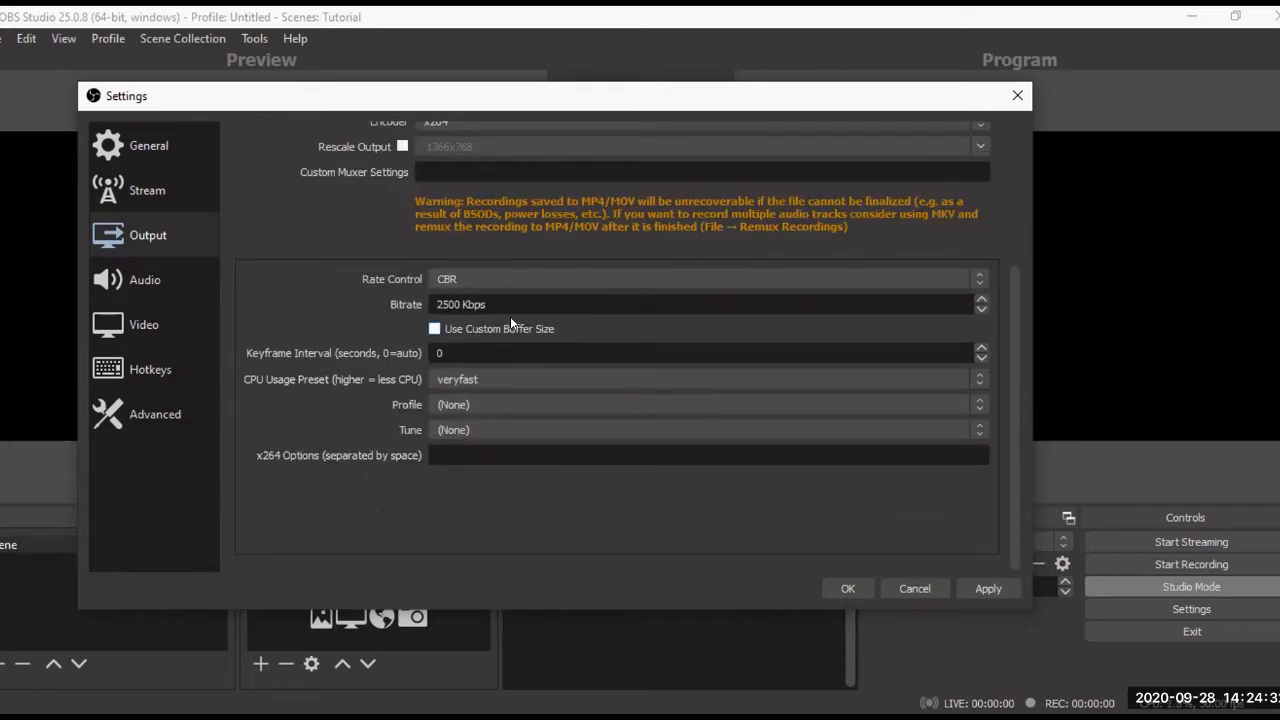
scroll(445, 345, up, 3)
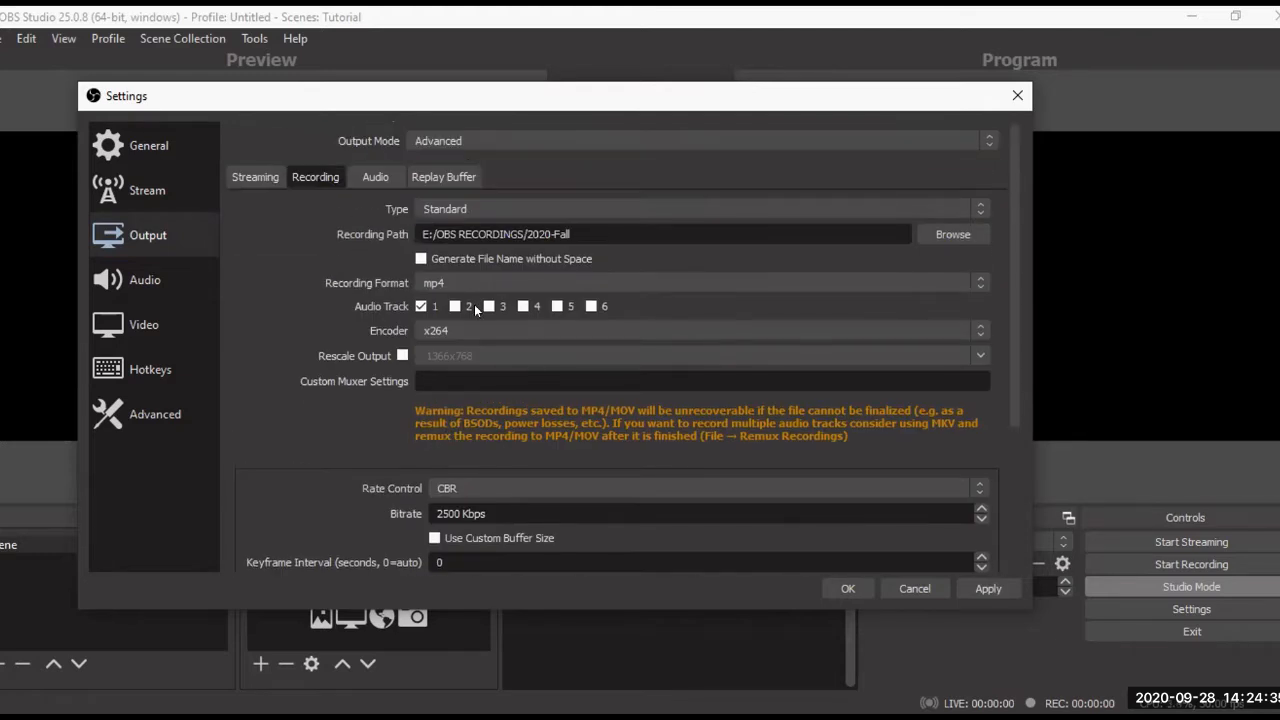
- Examine the audio bitrate and name settings of the six output audio tracks
click(376, 176)
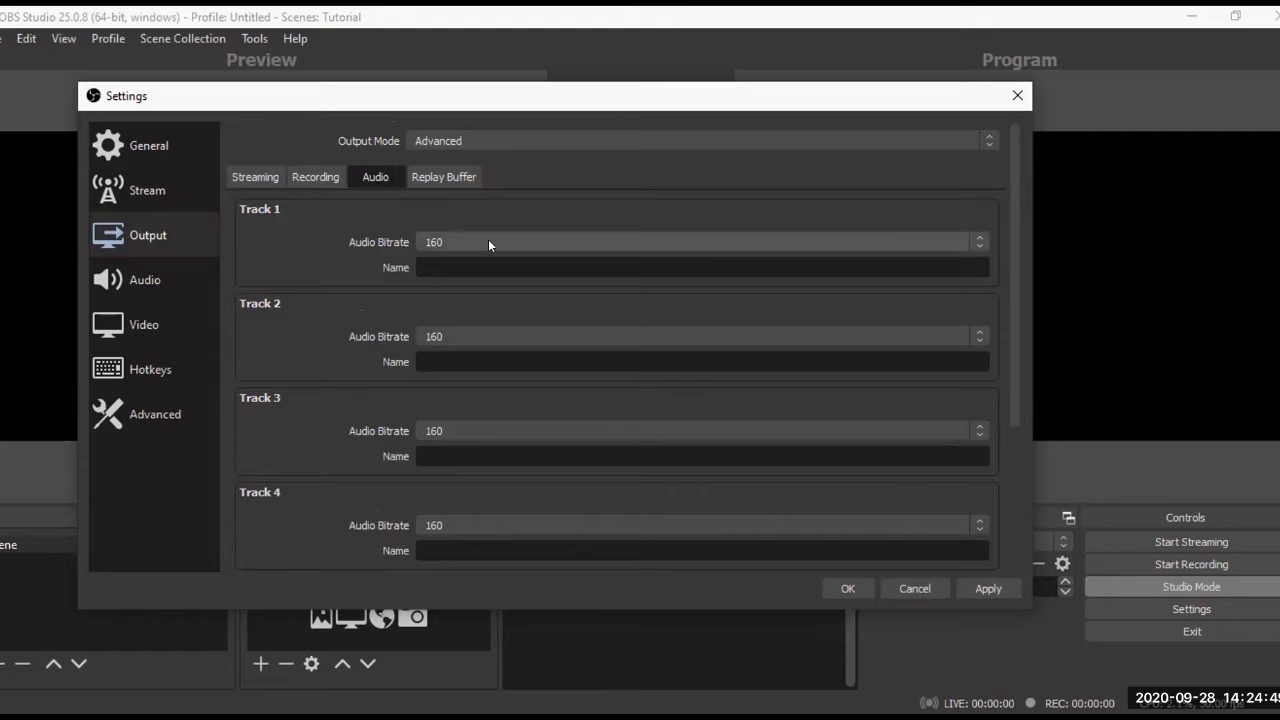
scroll(366, 296, down, 3)
scroll(370, 290, up, 2)
scroll(370, 290, down, 2)
scroll(370, 290, up, 1)
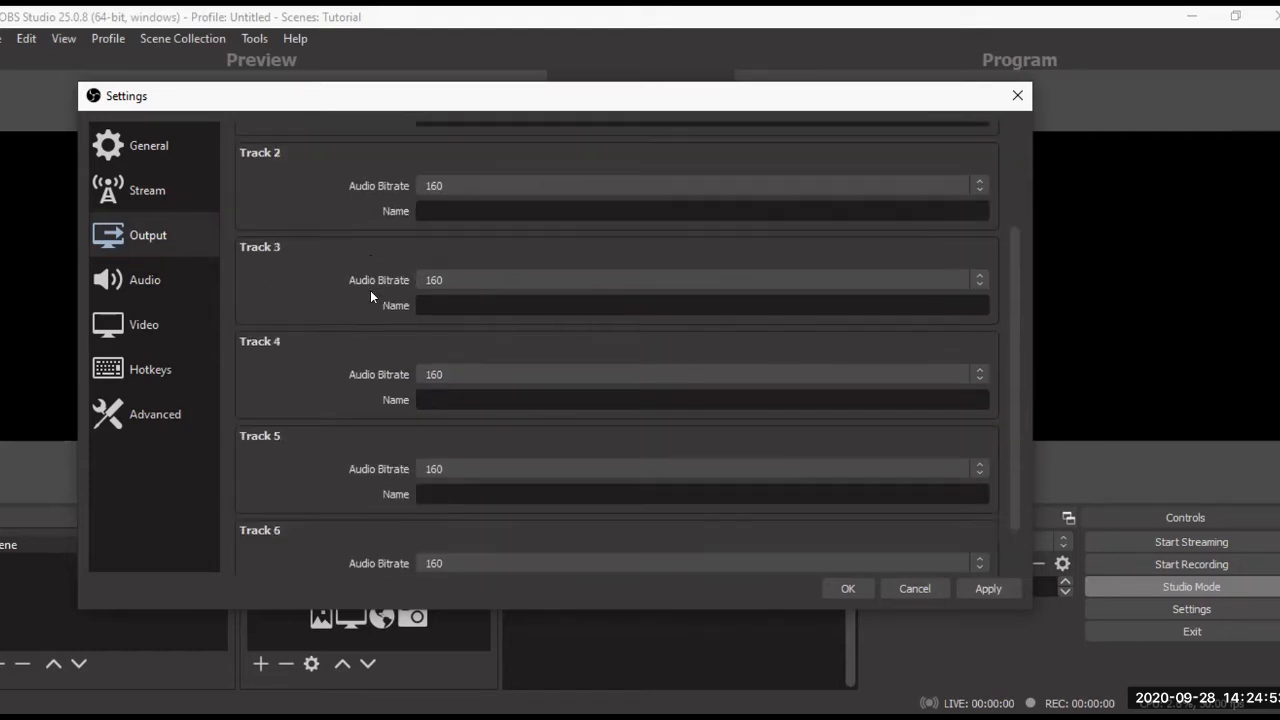
scroll(370, 290, up, 2)
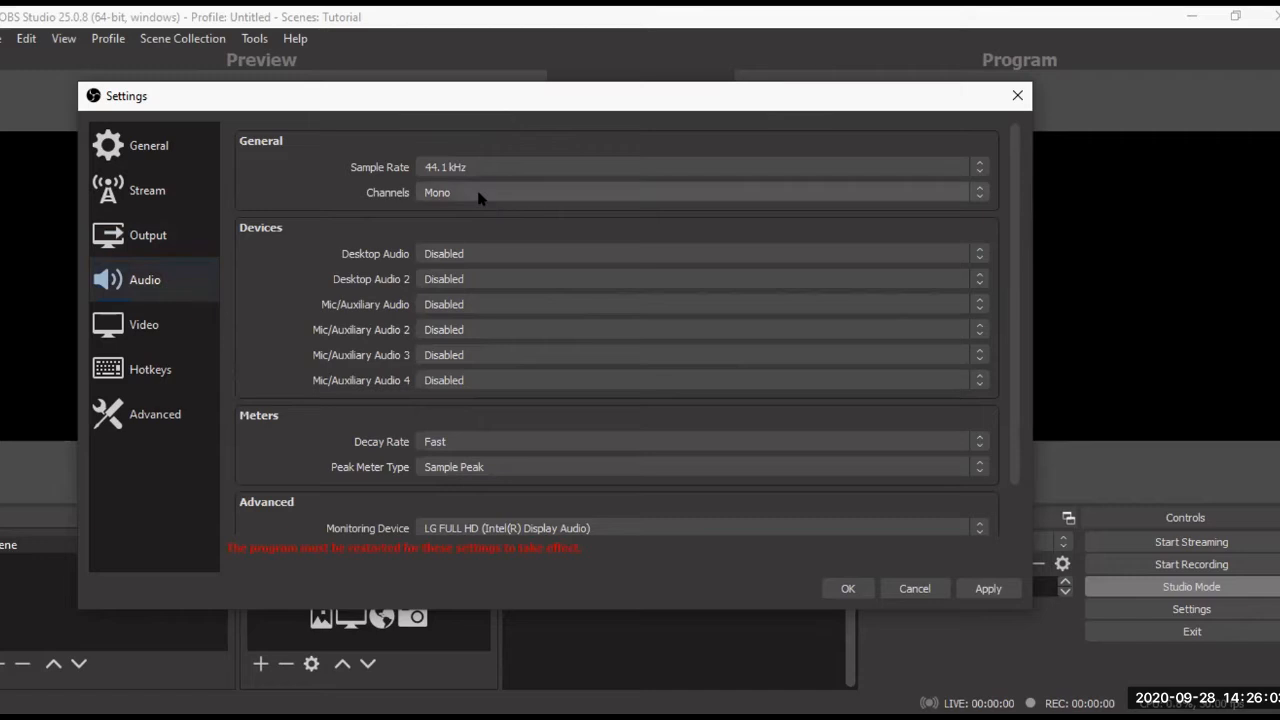
- Set the audio channels to Stereo and the Desktop Audio device to LG FULL HD (Intel(R) Display Audio)
click(478, 197)
click(459, 222)
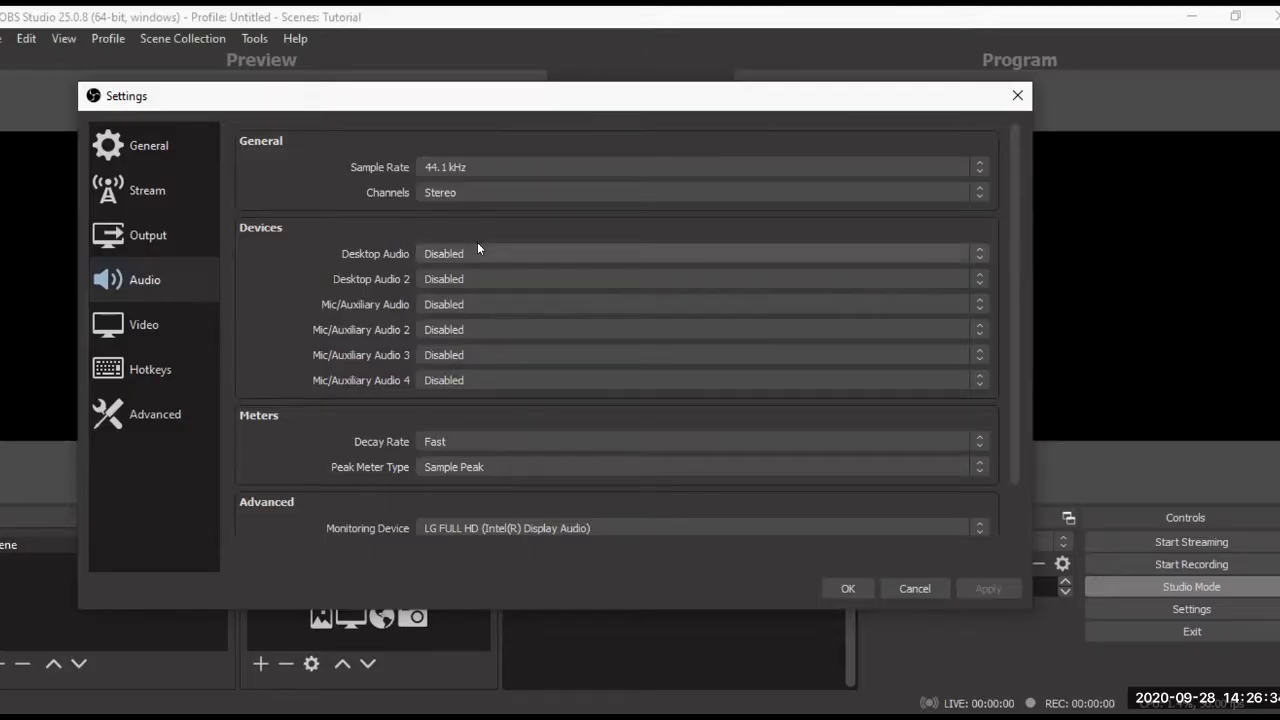
click(477, 250)
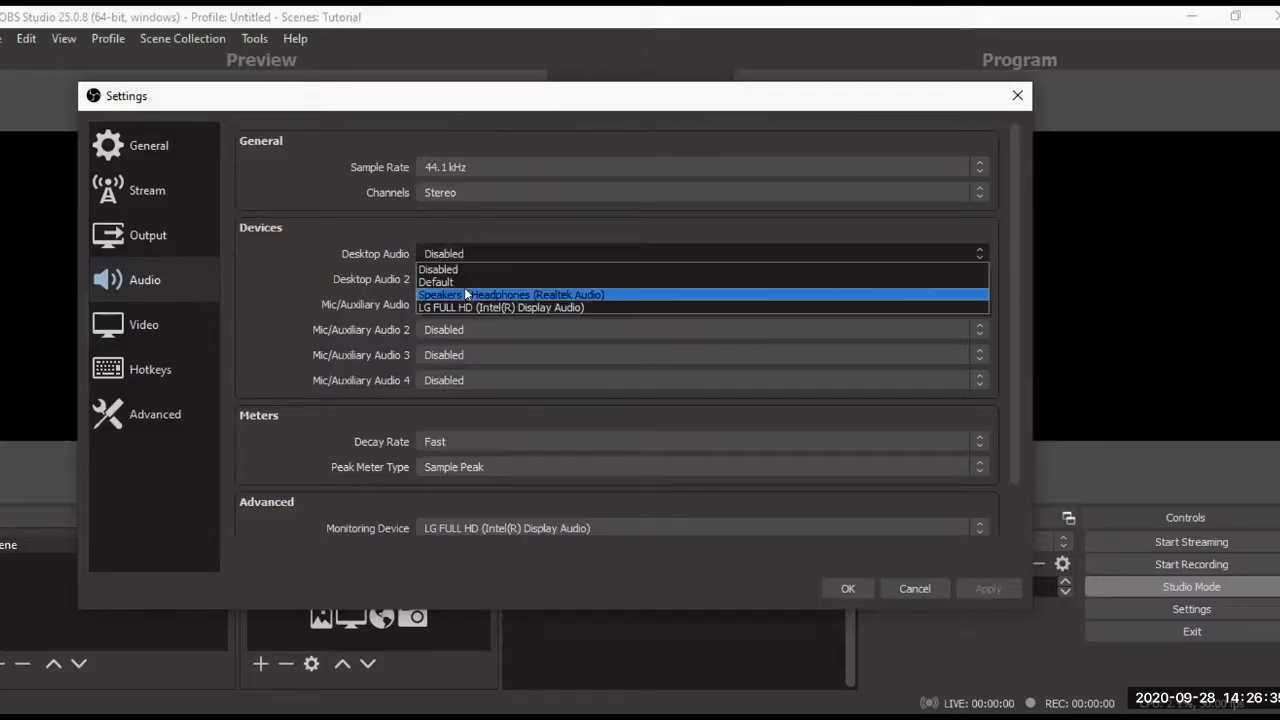
click(585, 307)
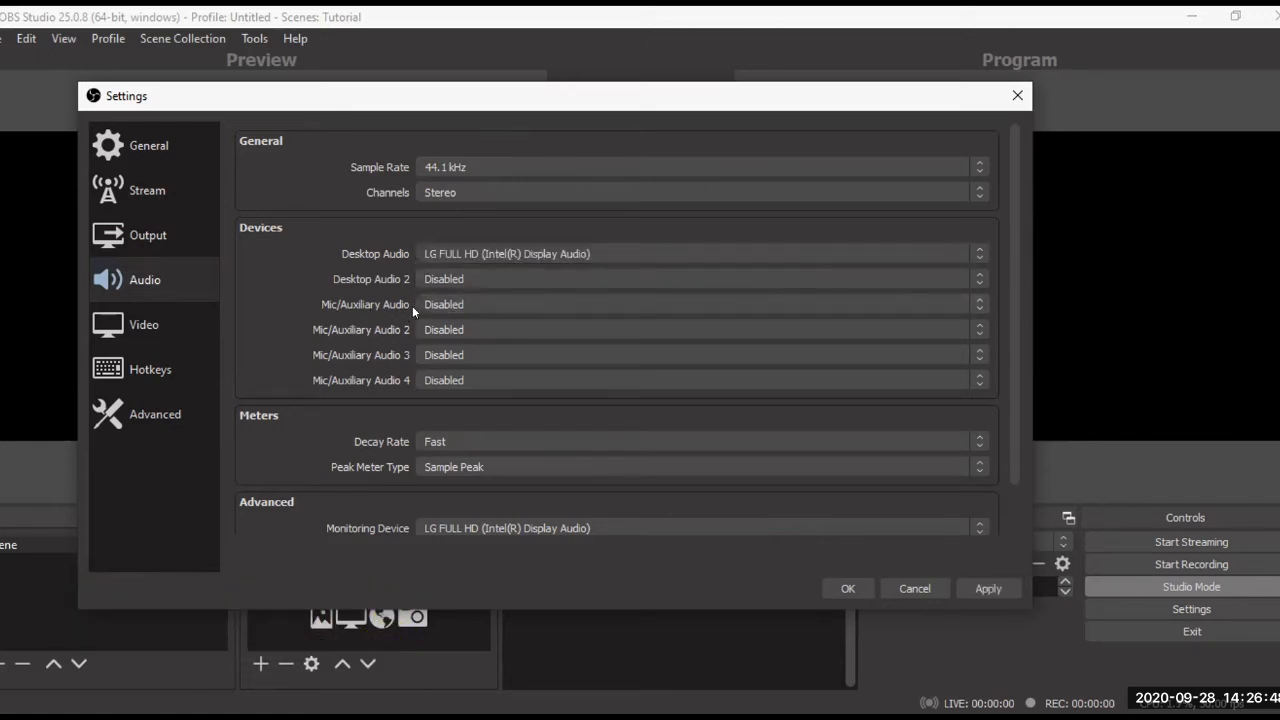
- Set Mic/Auxiliary Audio to Microphone (Realtek Audio) and open the choices for the monitoring device
click(600, 306)
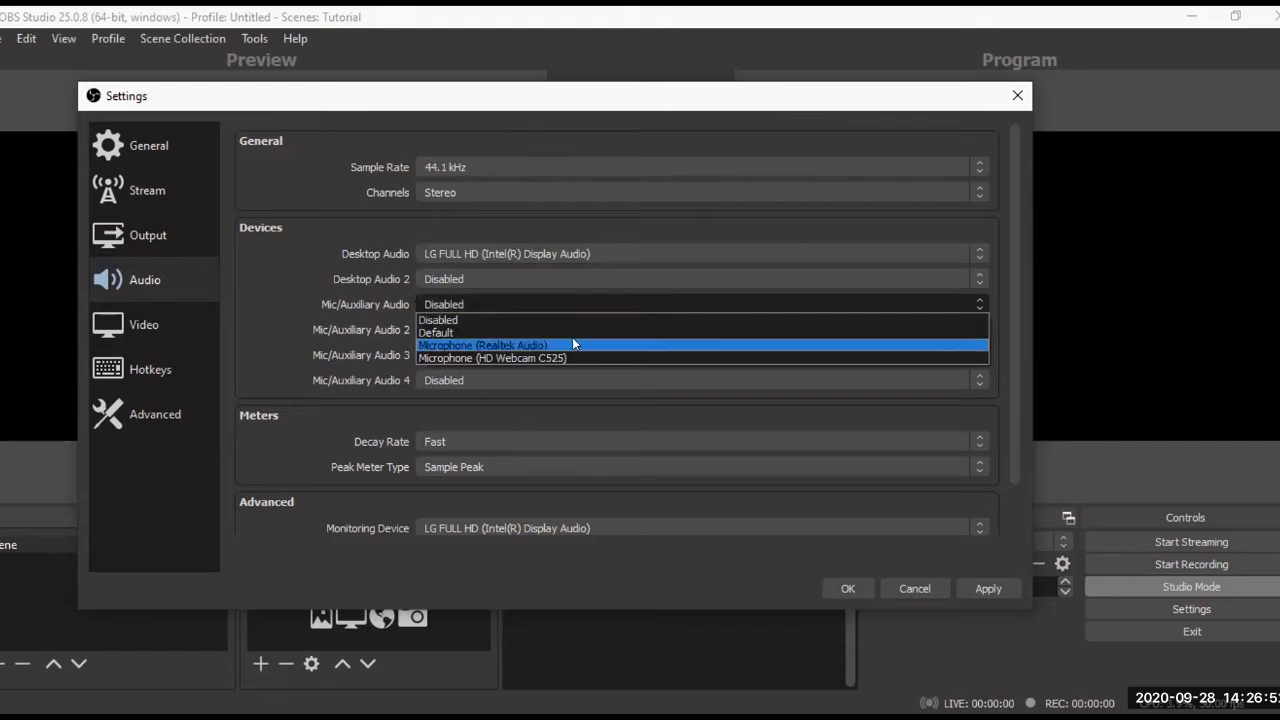
click(573, 343)
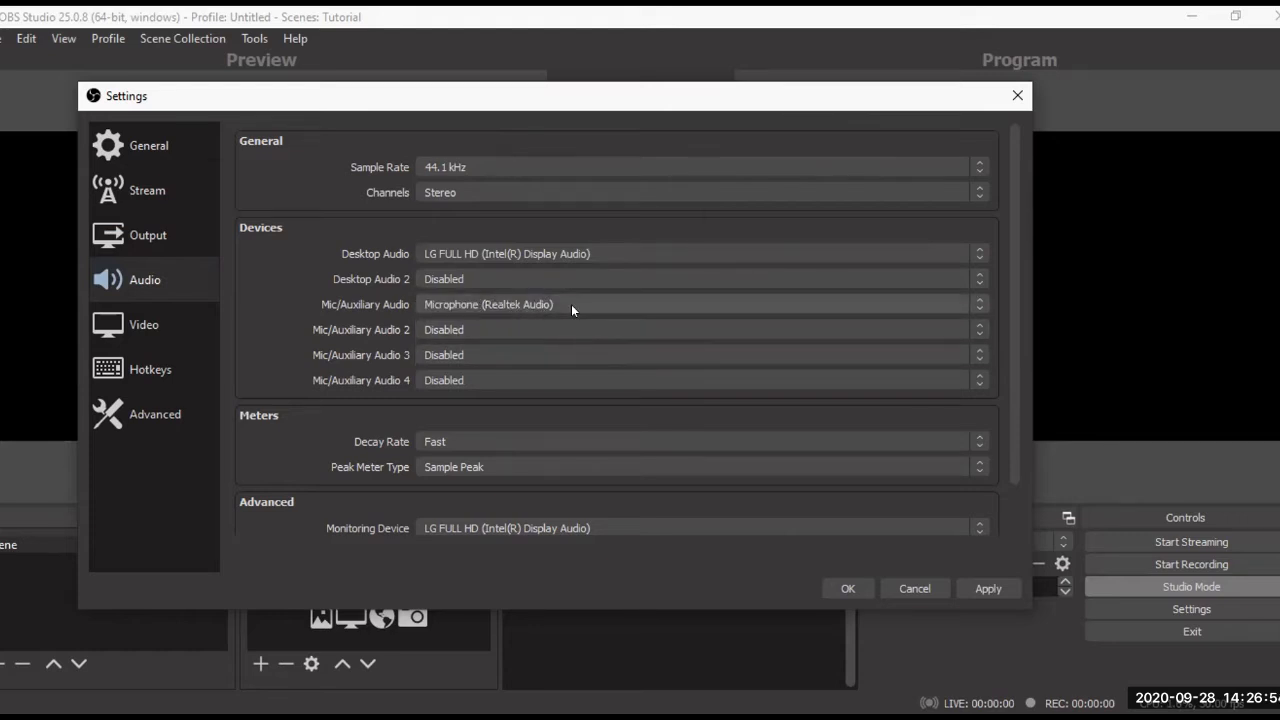
click(571, 304)
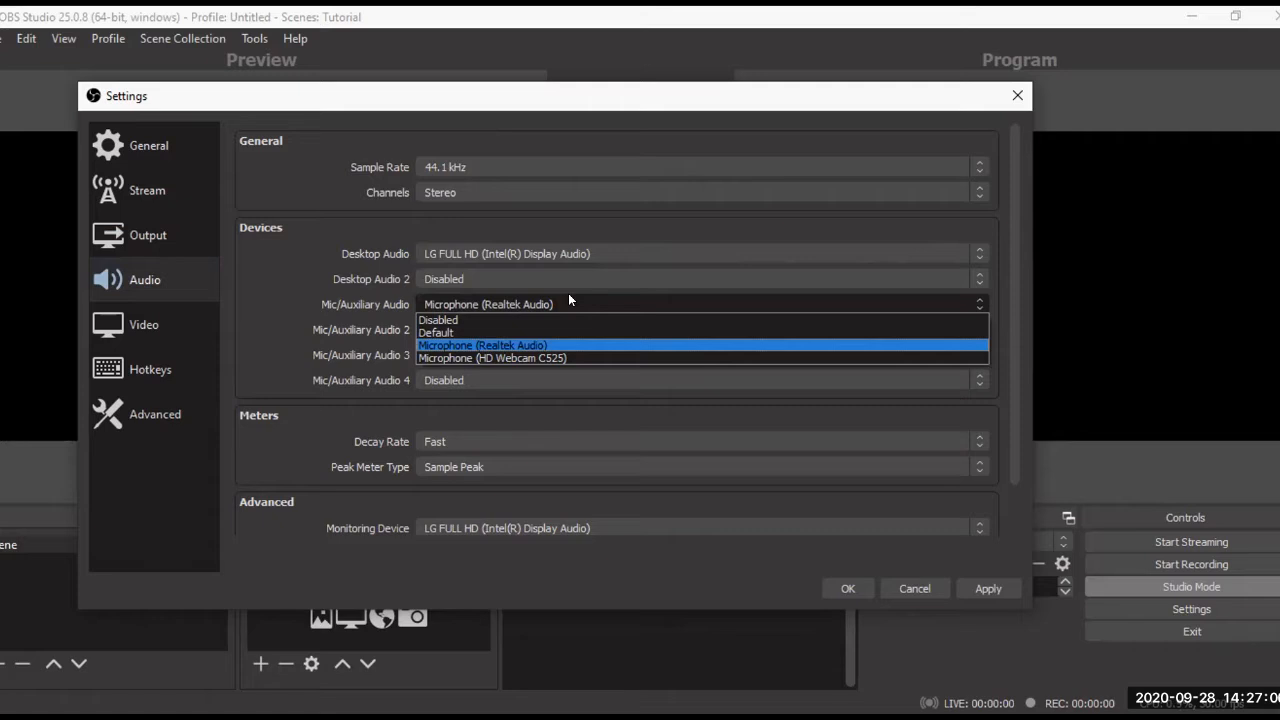
click(281, 310)
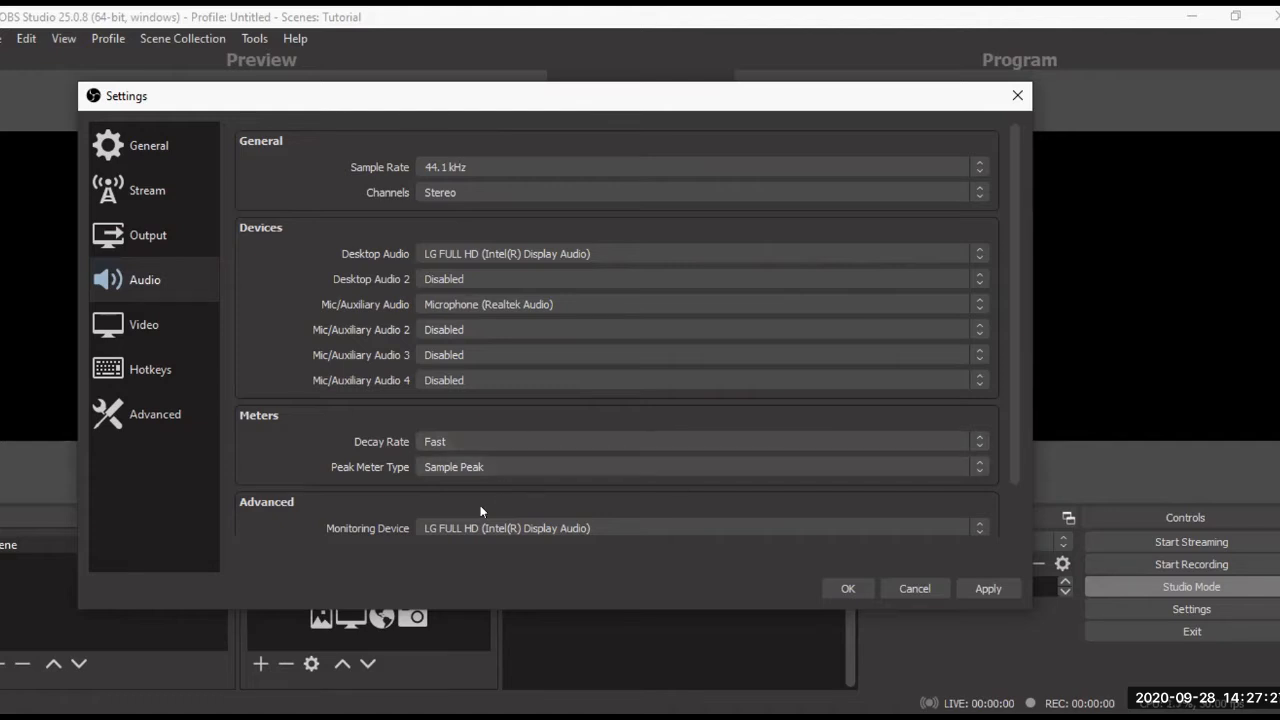
scroll(446, 515, down, 1)
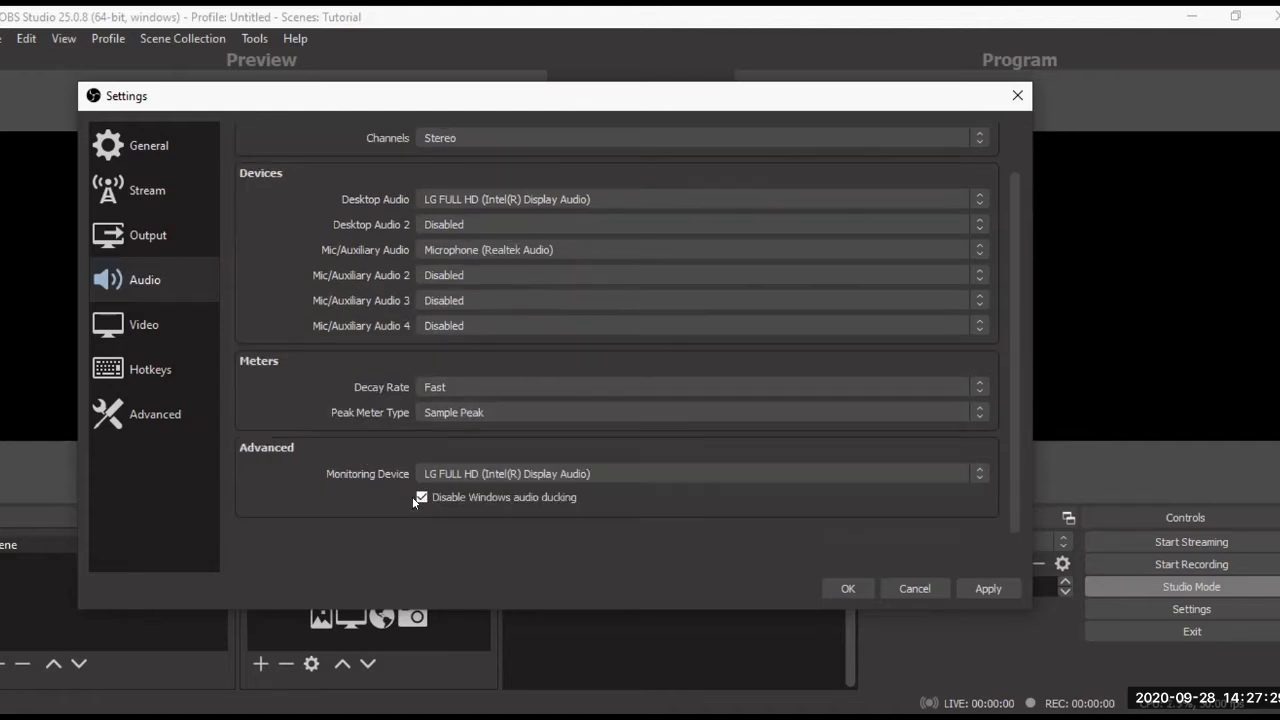
click(637, 473)
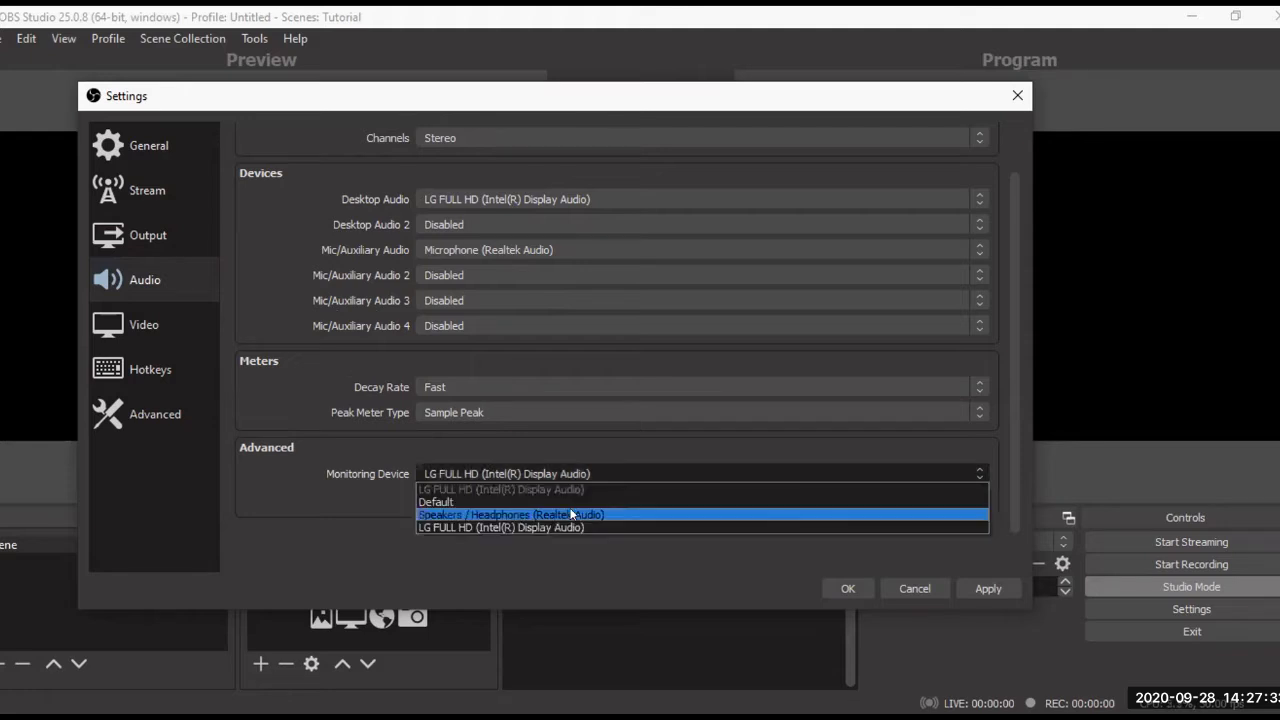
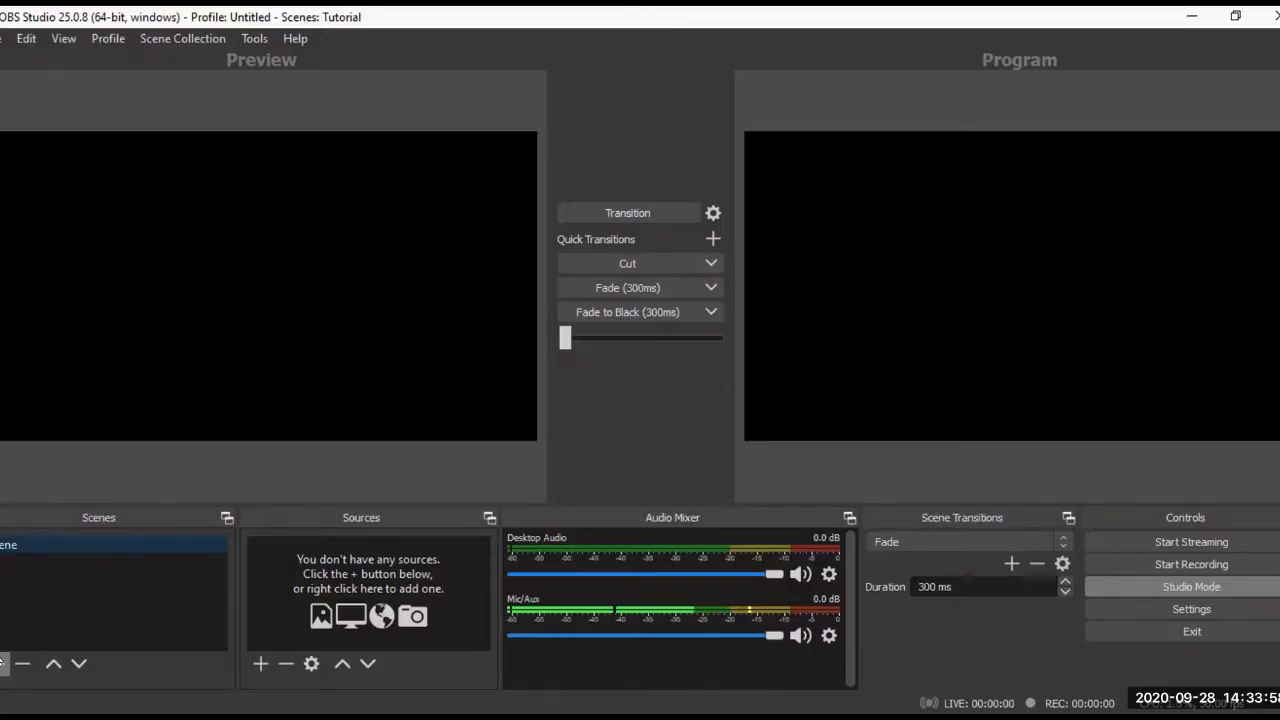
- Add a new scene named "Desktop Screencapture"
click(2, 663)
click(613, 373)
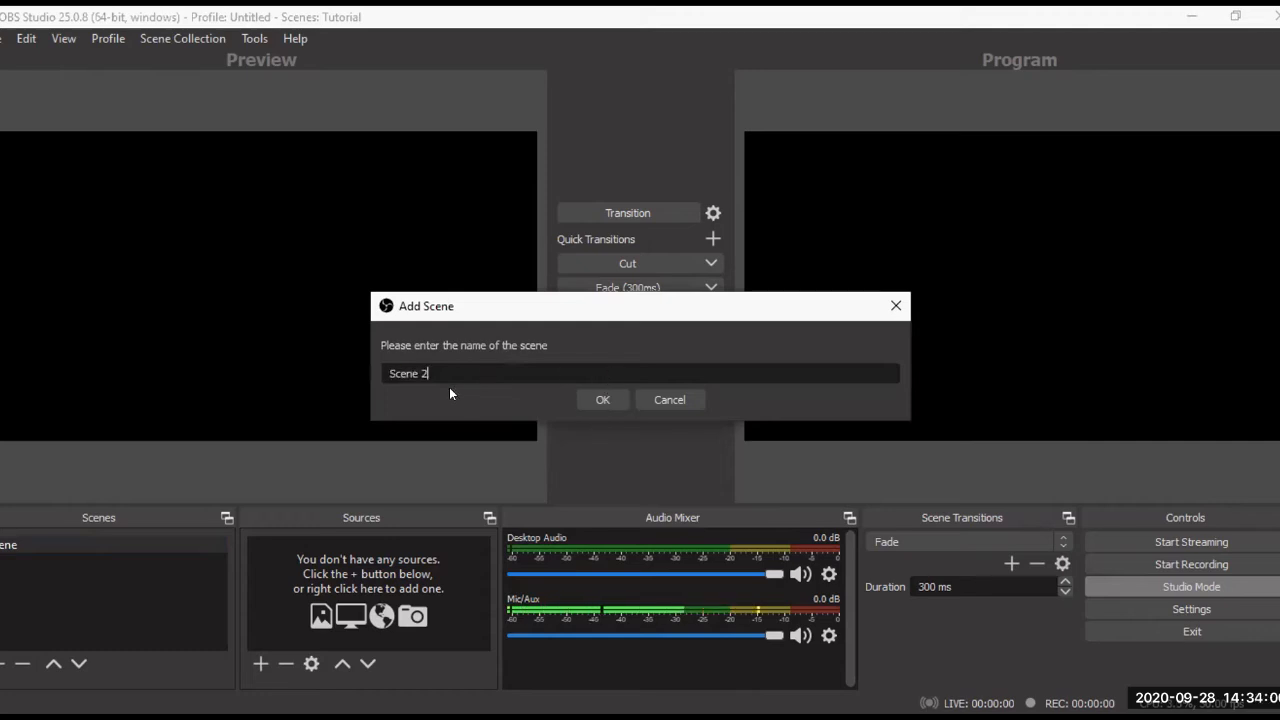
key(ctrl+a)
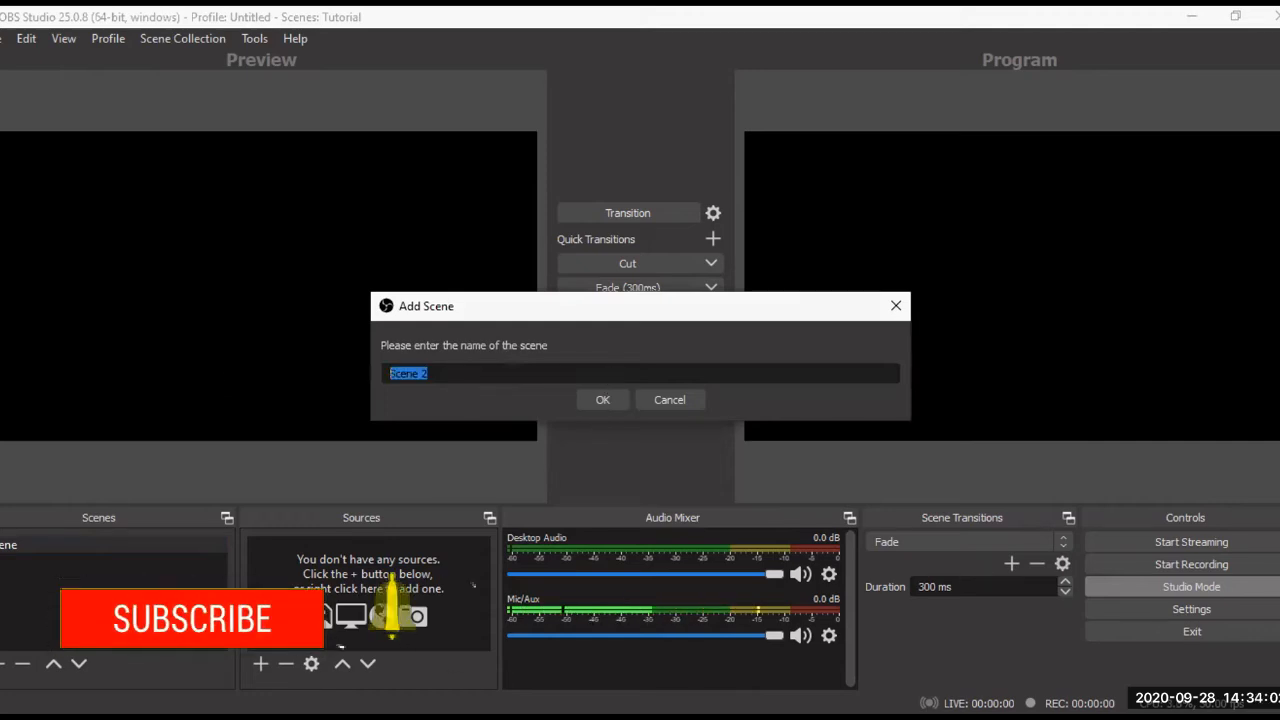
key(BackSpace)
text(D)
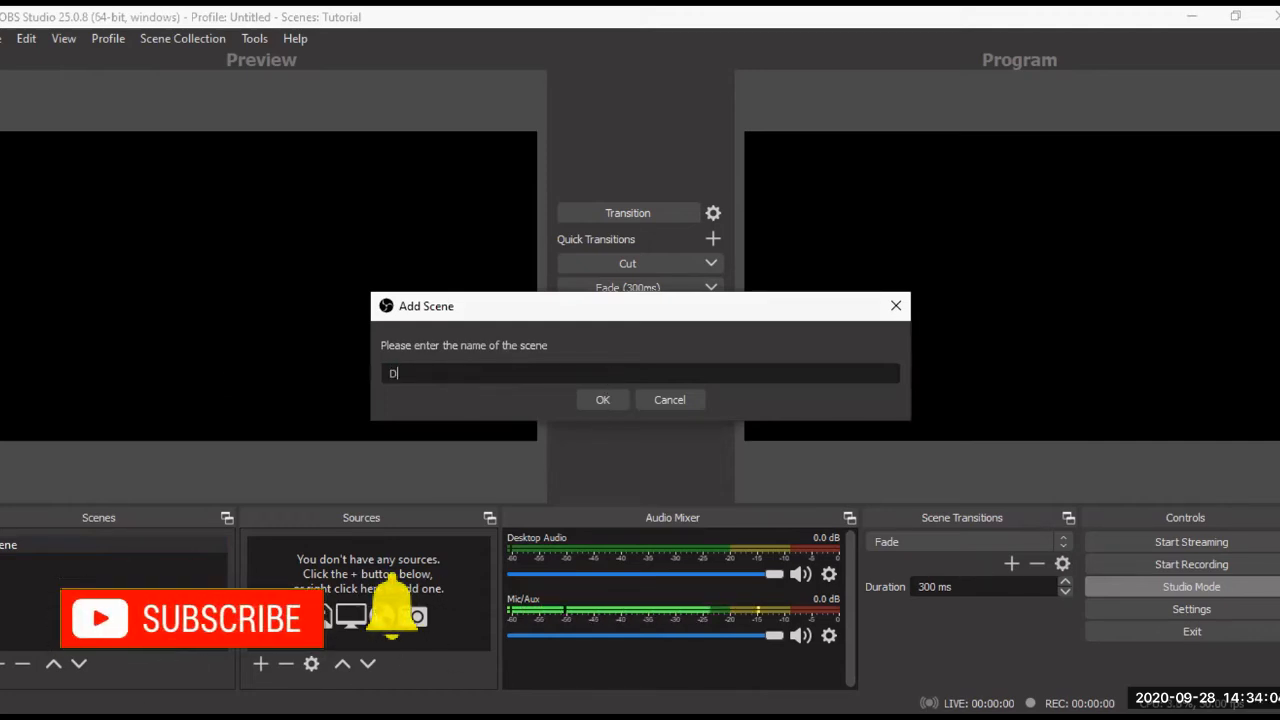
text(esktop Screencapture)
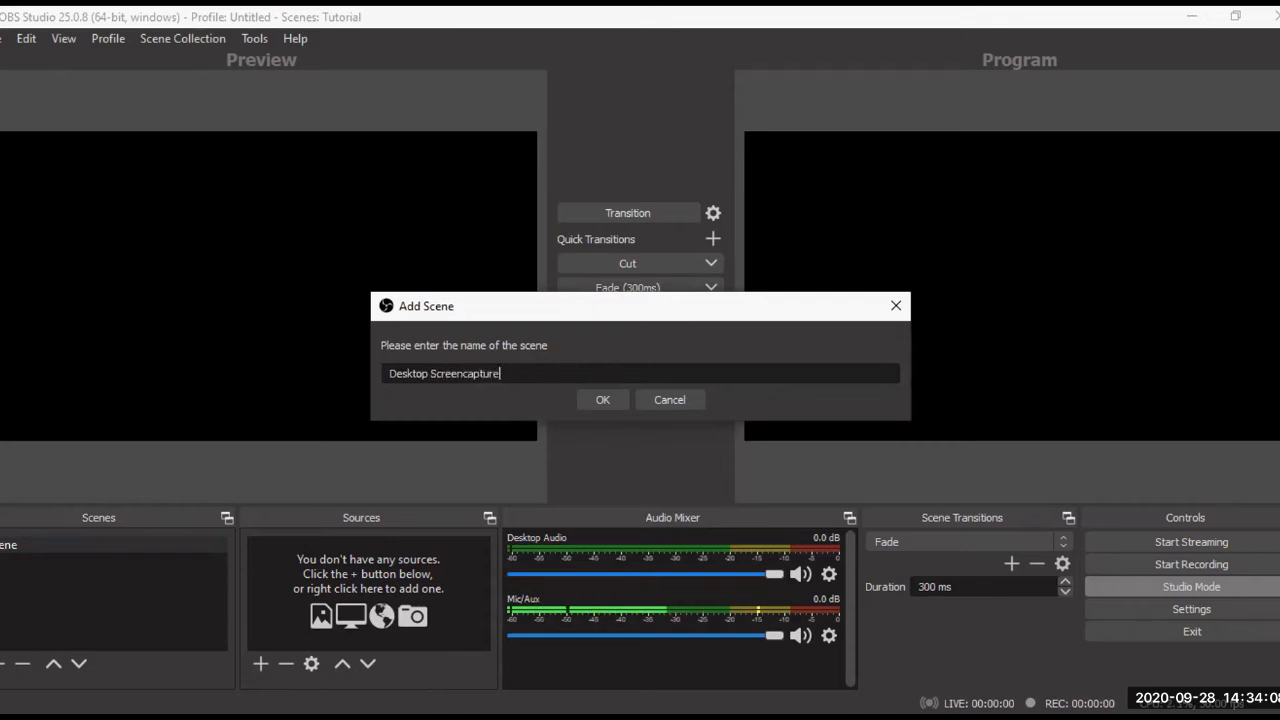
click(600, 400)
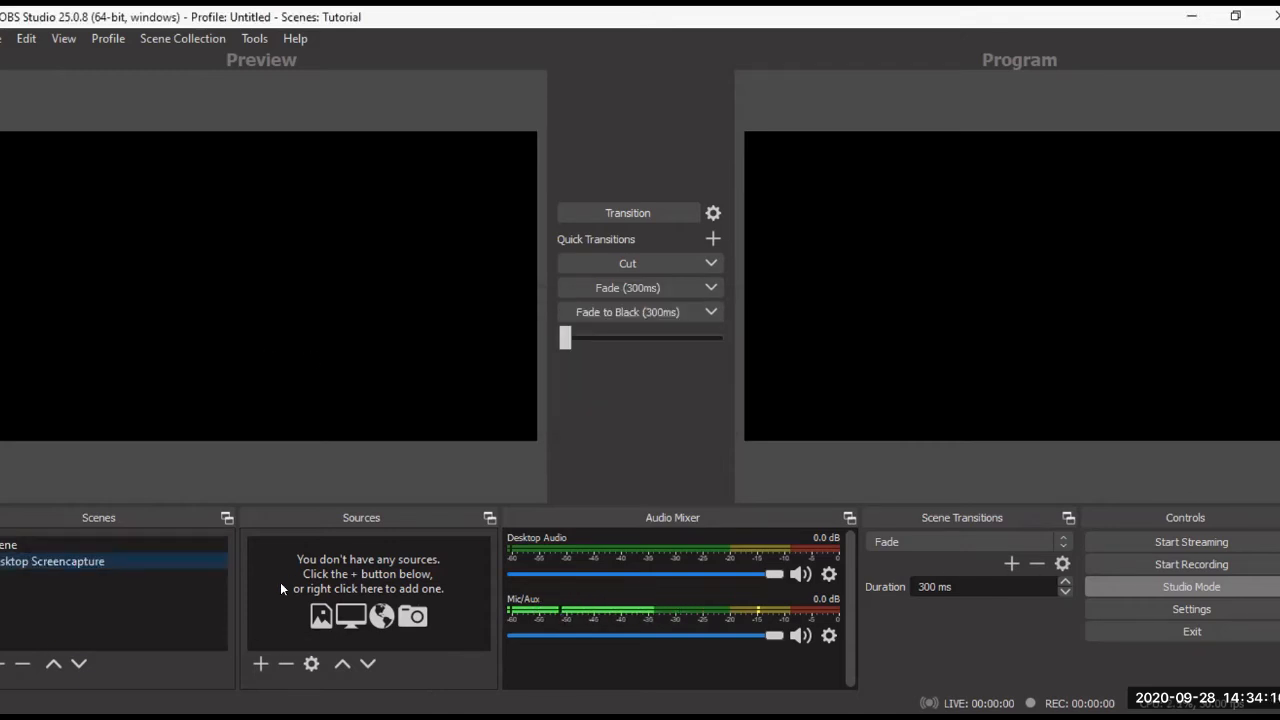
- Check which source types can be added to the Desktop Screencapture scene
click(260, 665)
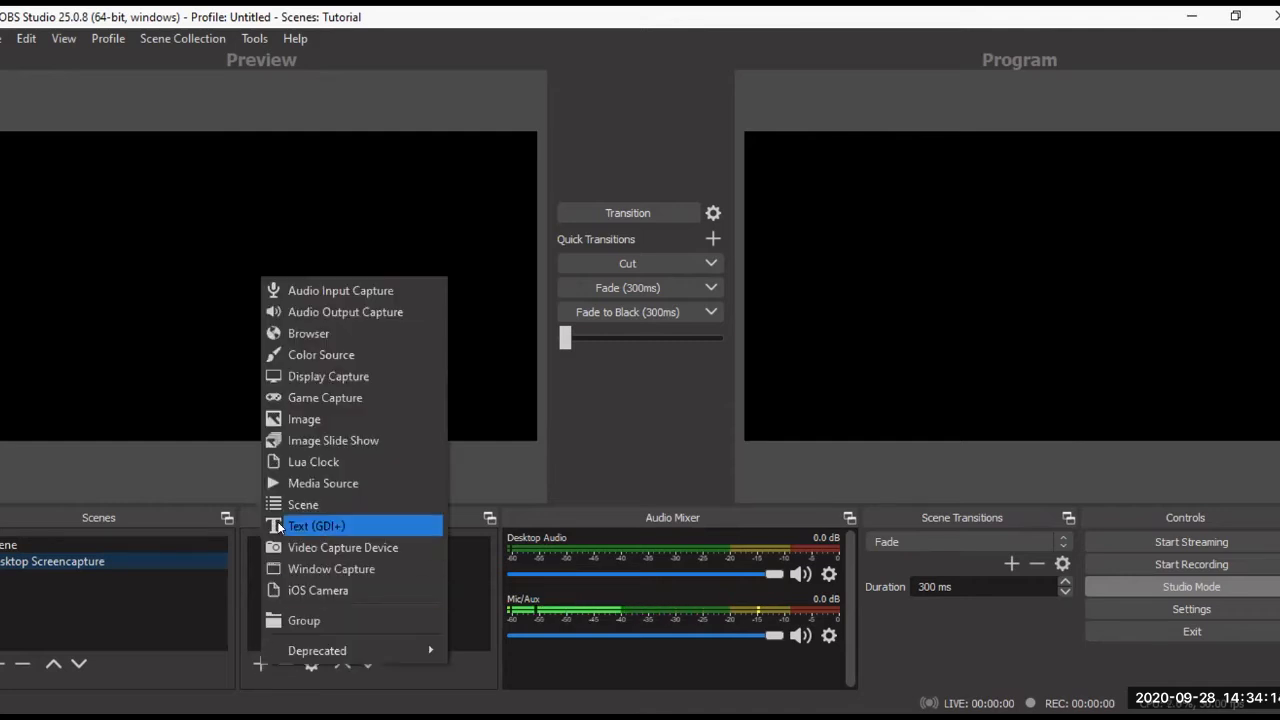
key(Escape)
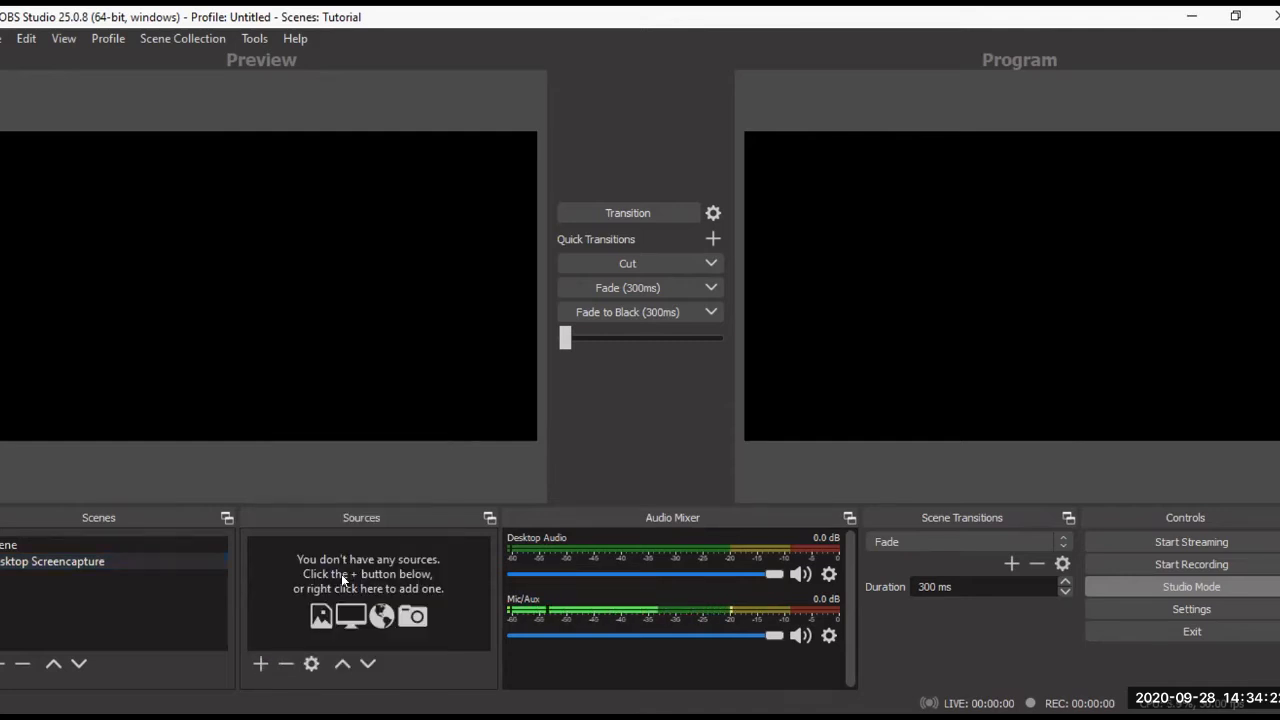
- Add a visible Display Capture source to the Desktop Screencapture scene, set to Display 1: 1366x768 @ 0,0
right_click(342, 575)
mouse_move(434, 589)
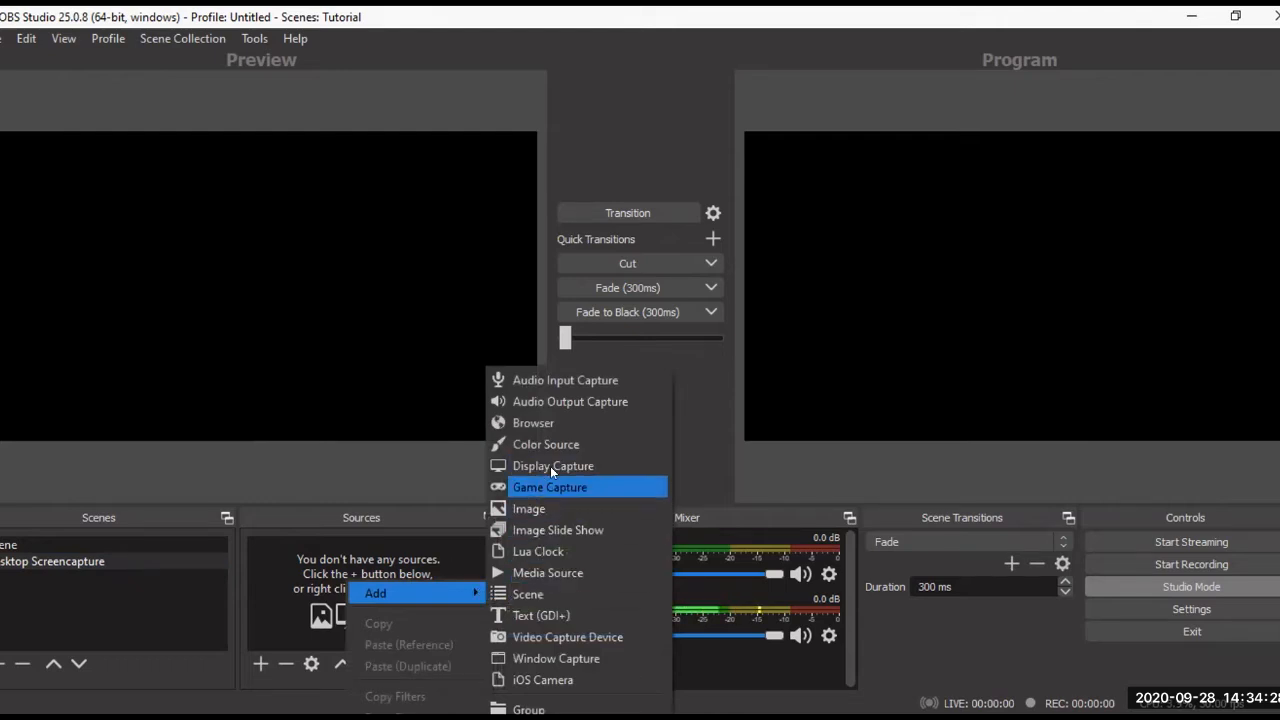
click(592, 464)
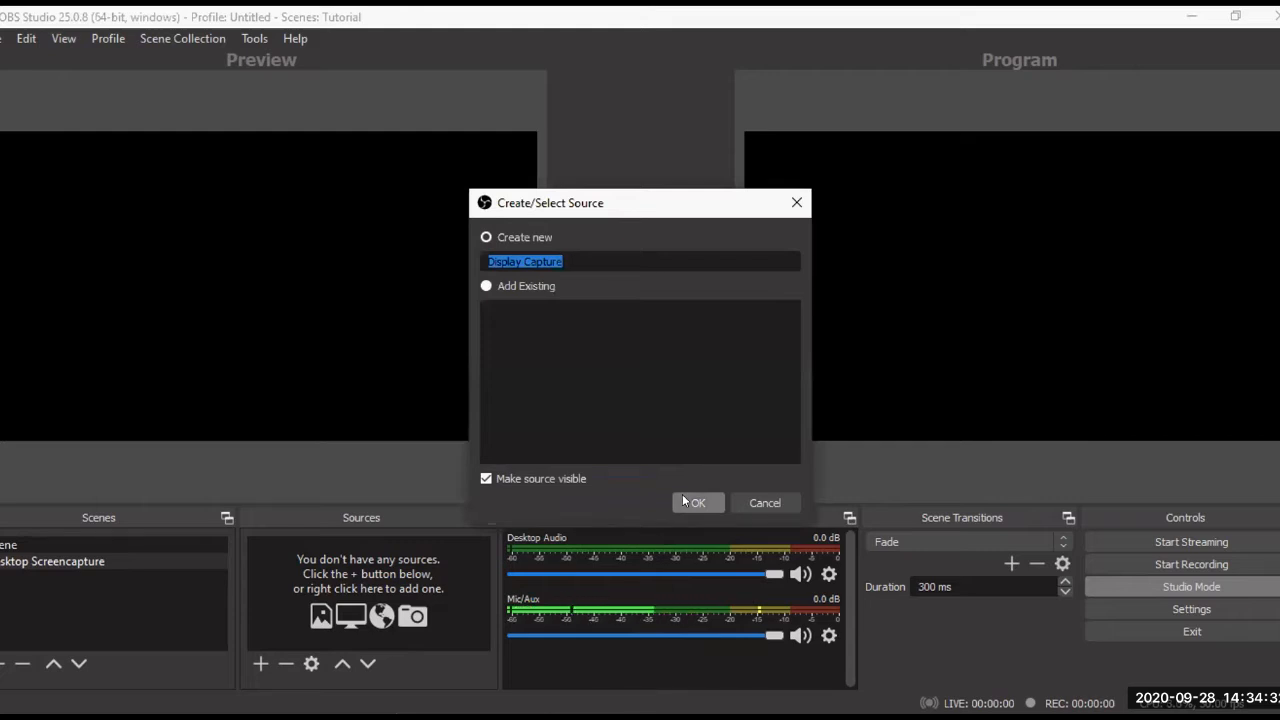
click(595, 263)
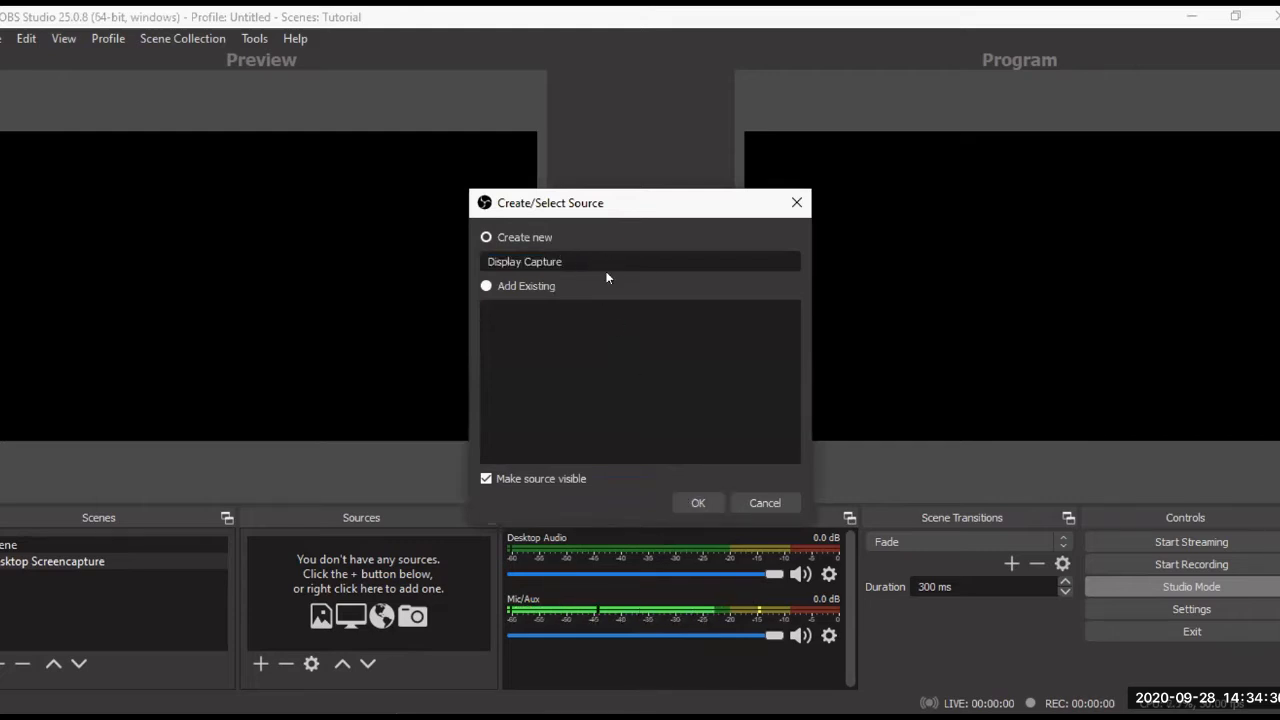
click(690, 500)
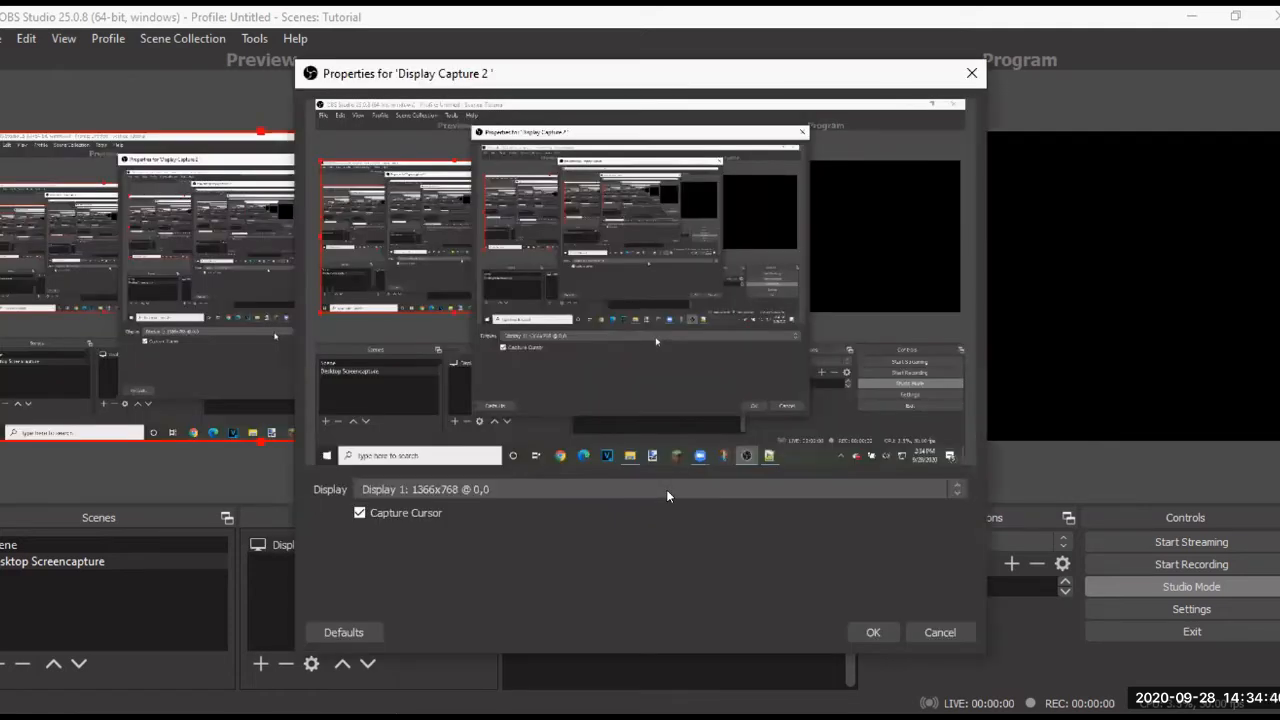
click(666, 489)
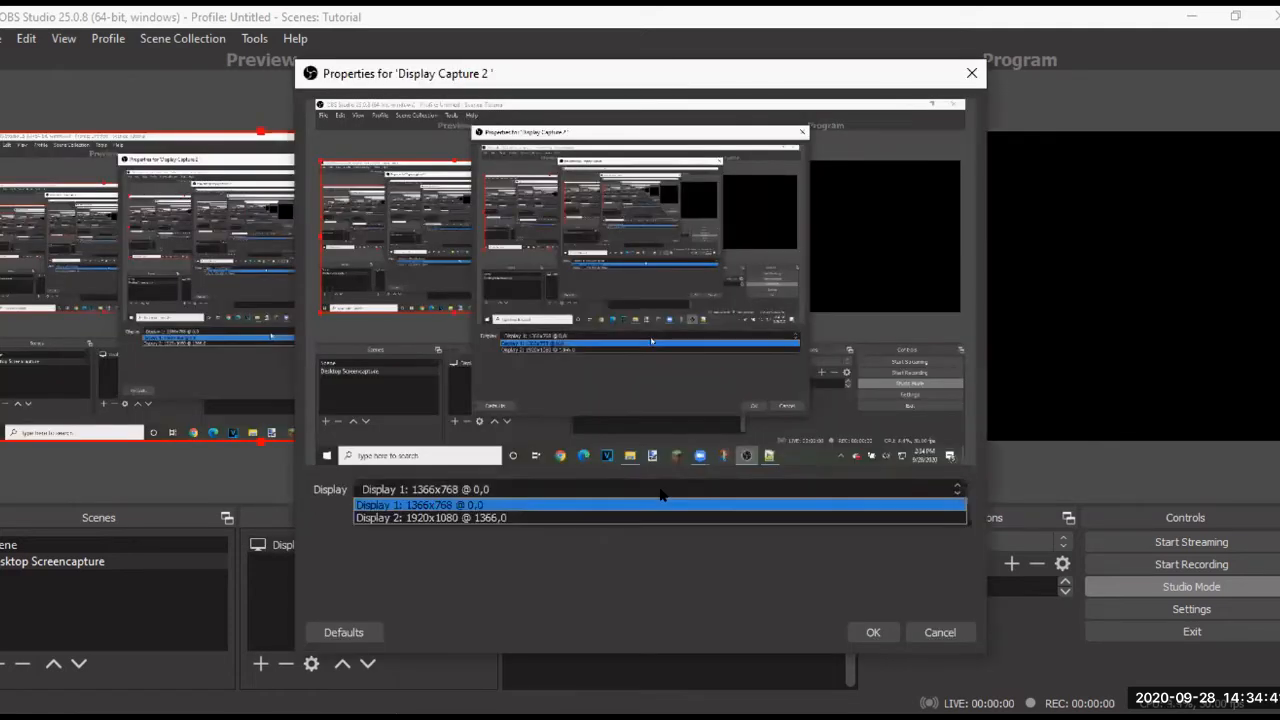
click(607, 504)
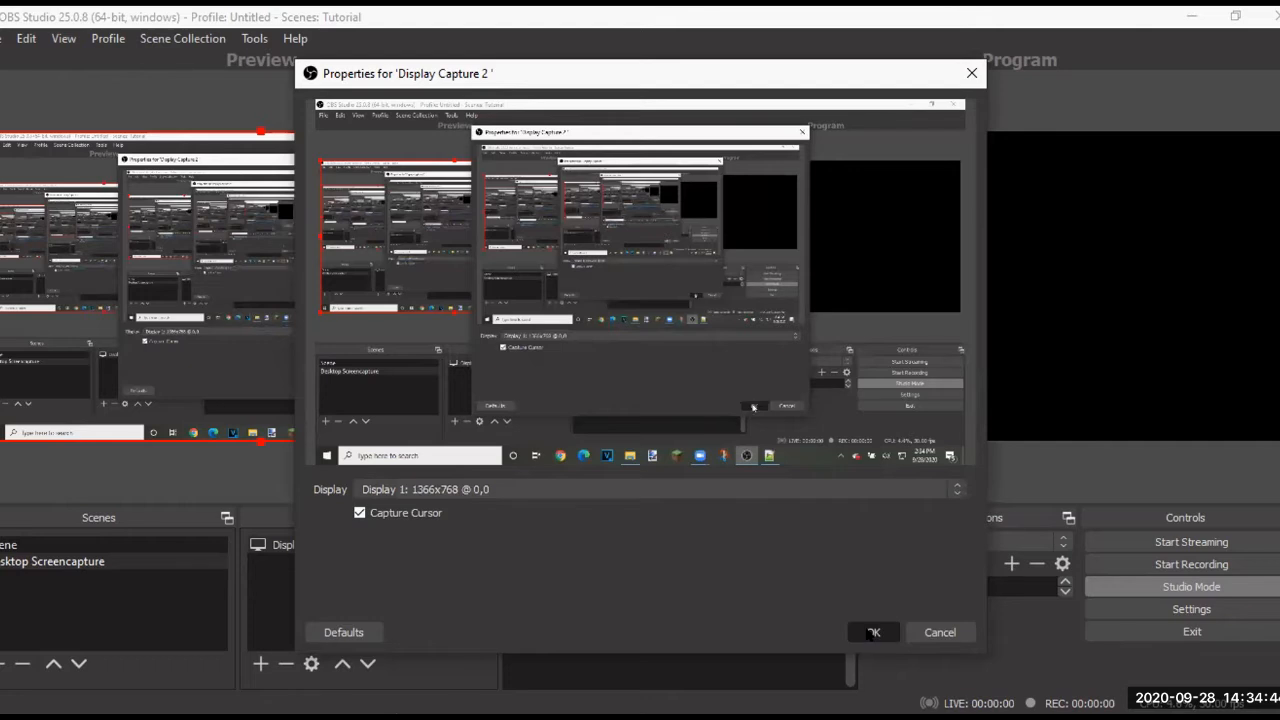
click(873, 632)
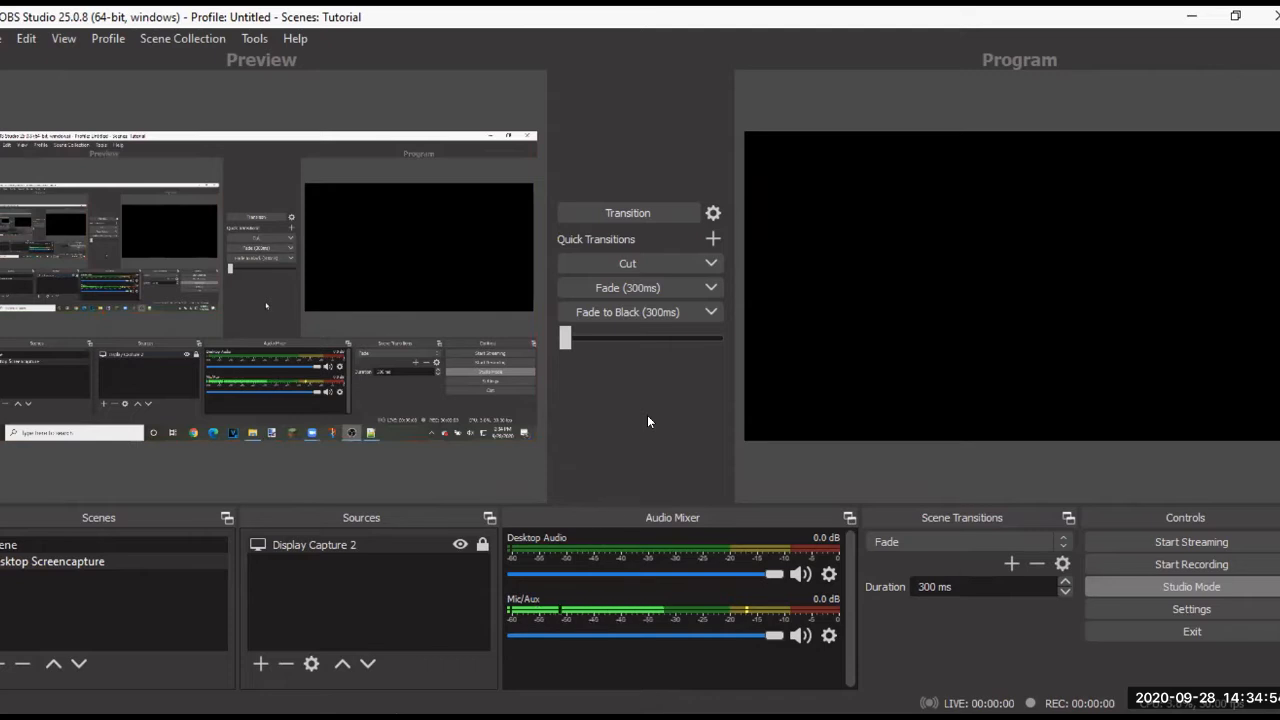
- Test the Fade and Fade to Black quick transitions while hiding and showing the display capture
click(632, 313)
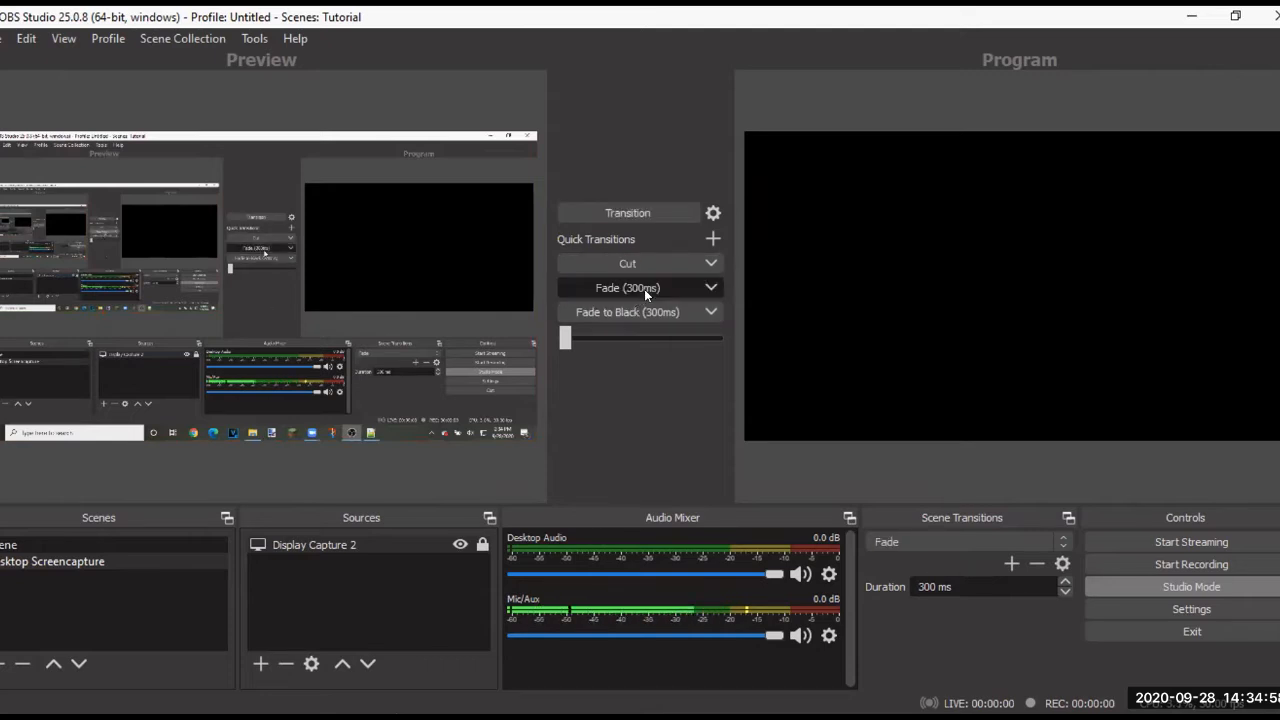
click(644, 289)
click(460, 544)
click(603, 312)
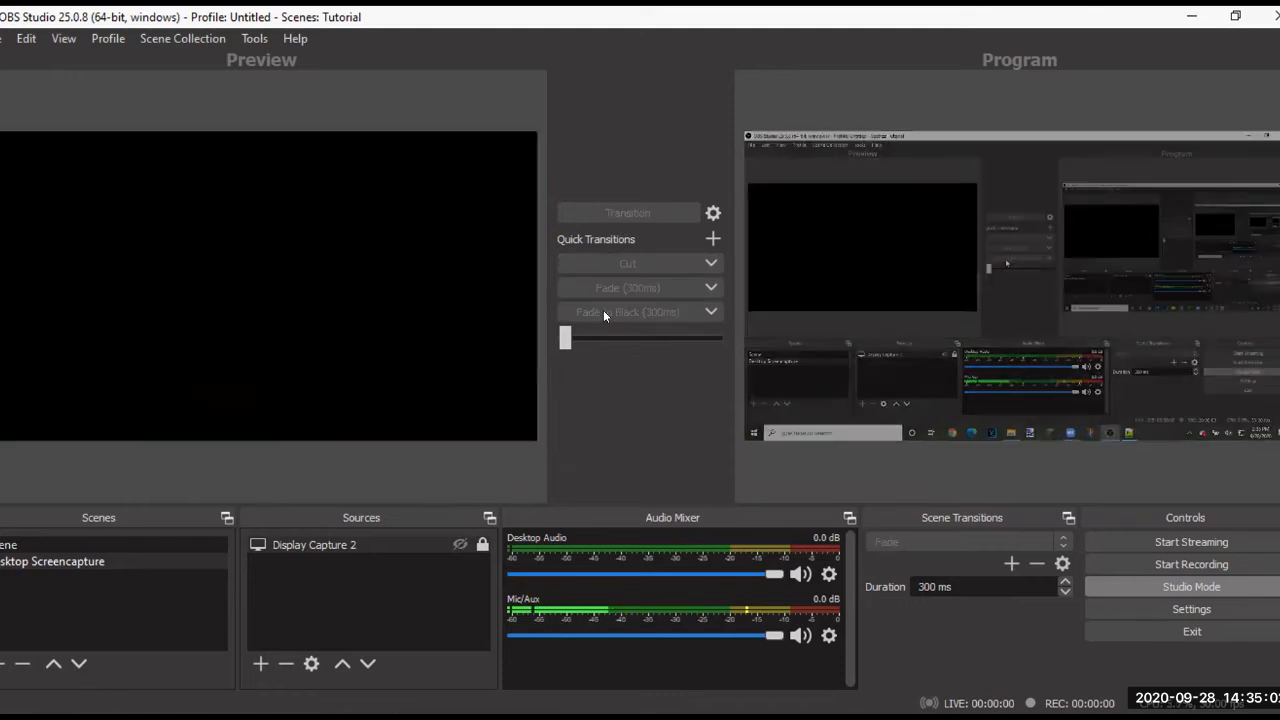
click(460, 544)
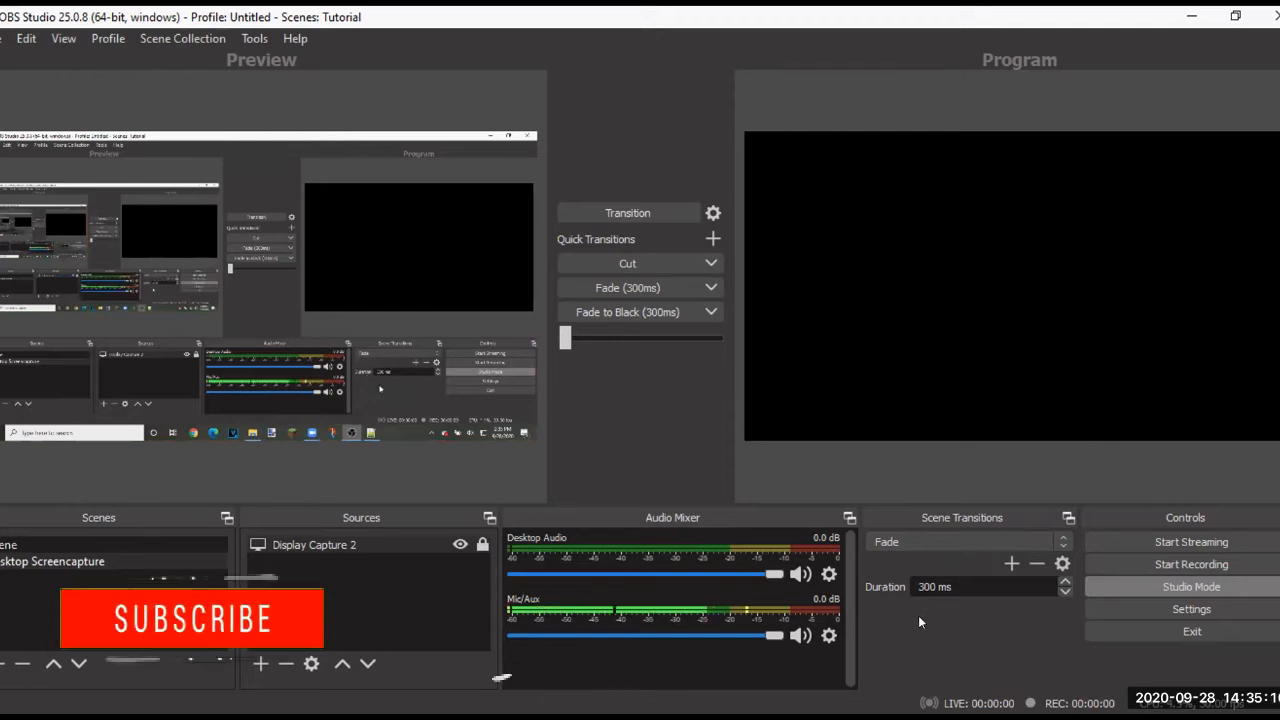
- Add an Image source to the first scene and set its file to TEST FILE 3
right_click(300, 598)
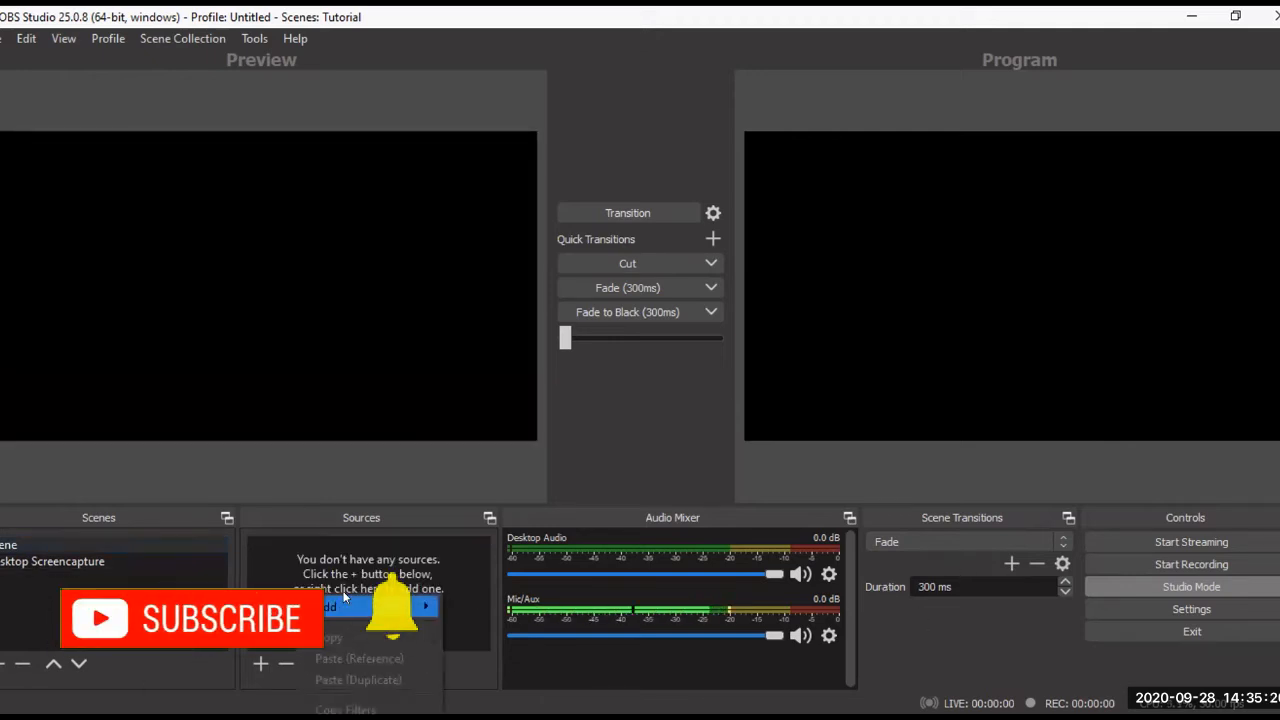
mouse_move(352, 597)
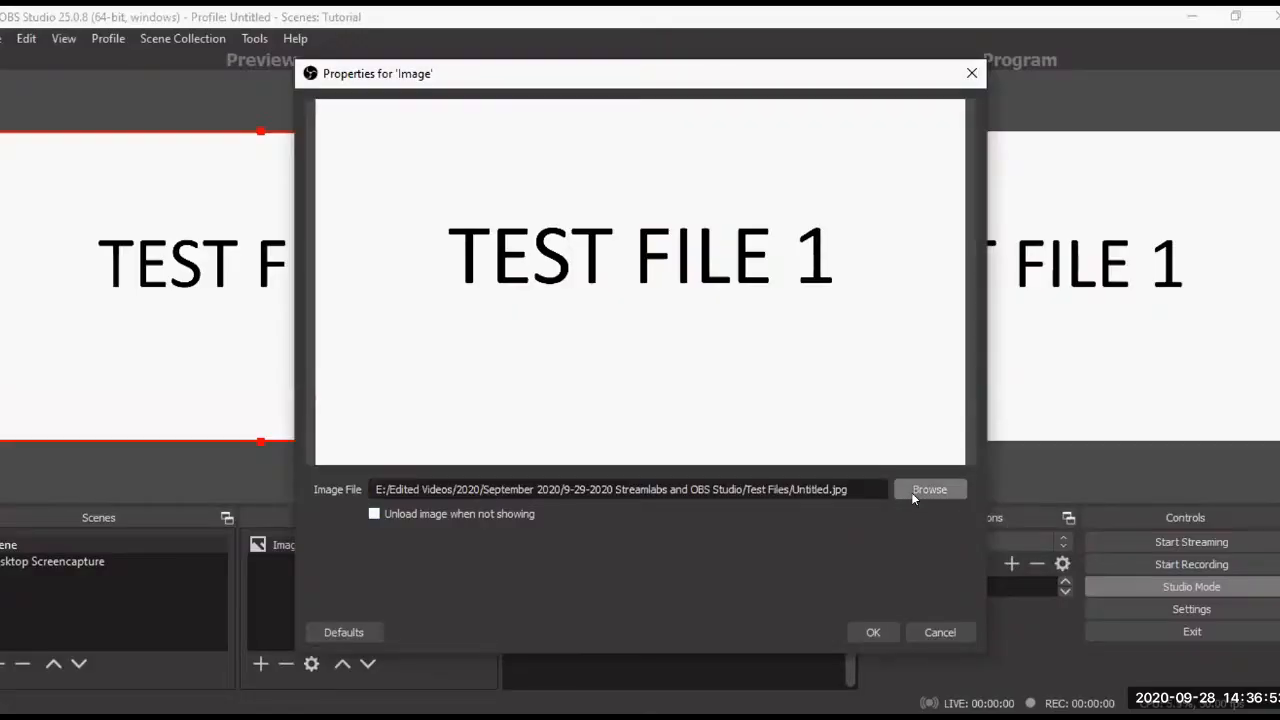
click(911, 492)
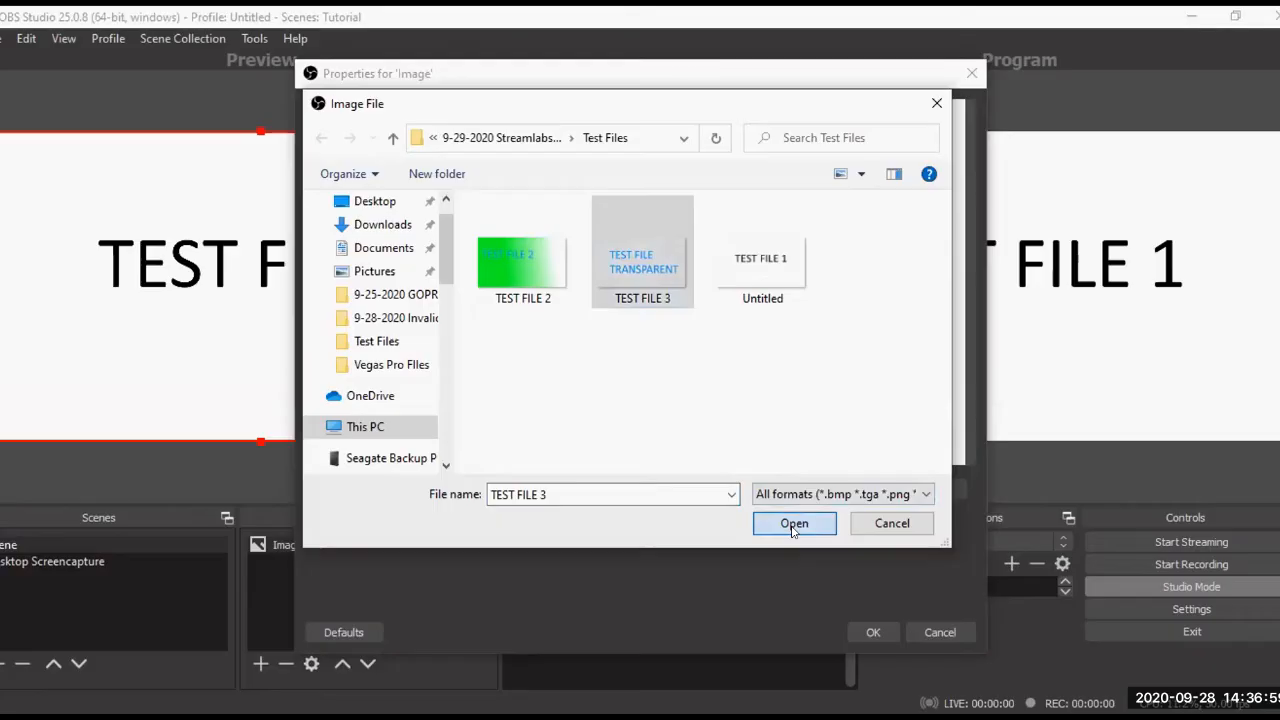
key(Return)
click(866, 631)
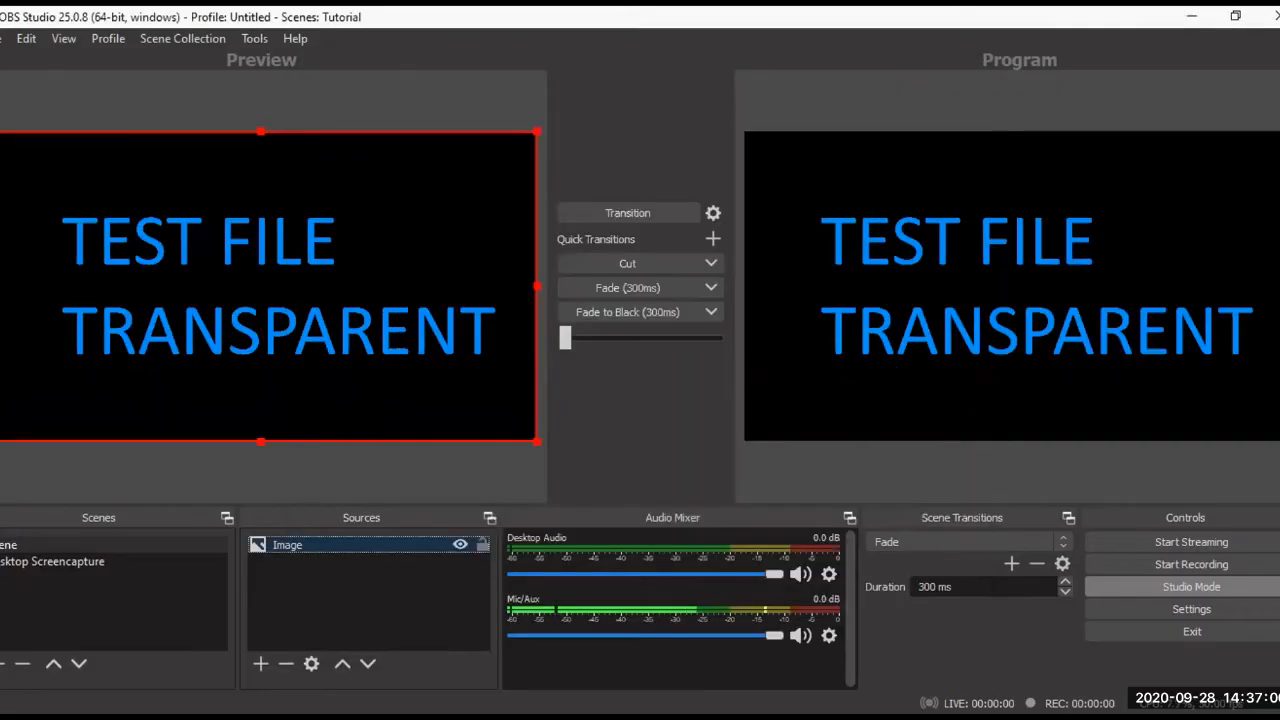
- Reposition the transparent test image in the preview and transition it to Program
drag(355, 317, 268, 243)
click(646, 213)
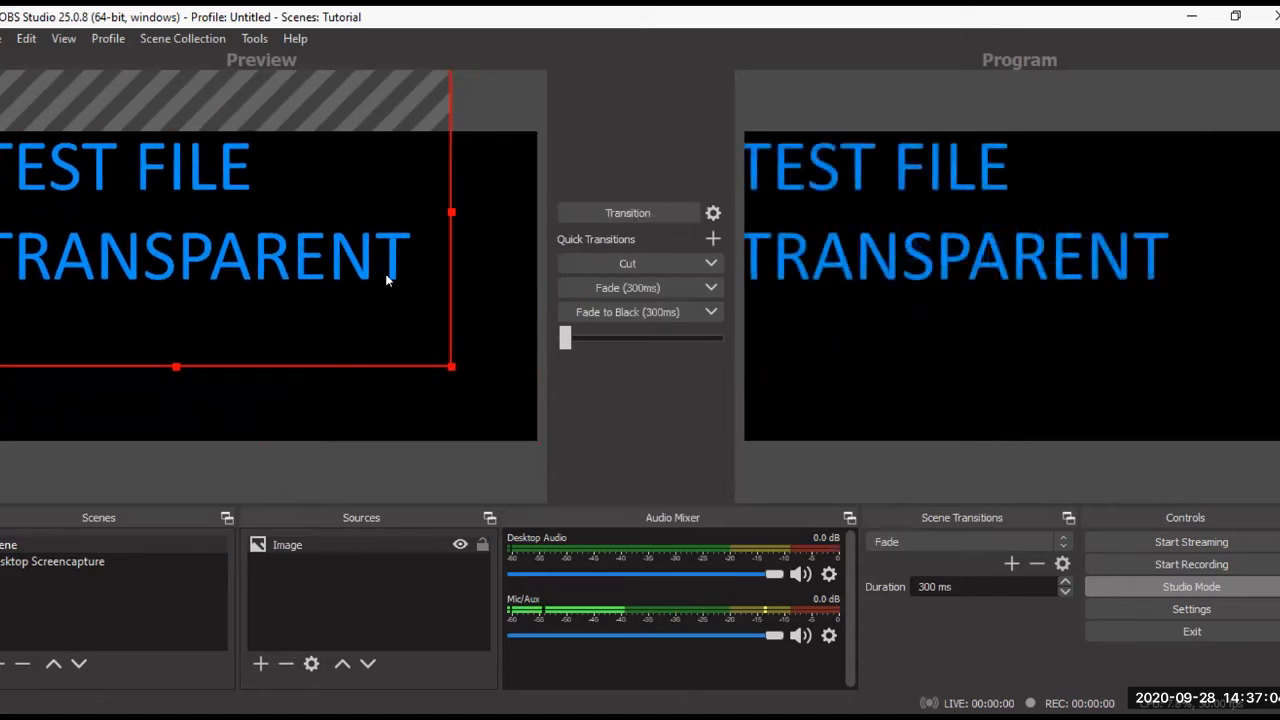
key(ctrl+r)
- Add a Media Source that plays the local file "Video test file" with Loop enabled
click(260, 664)
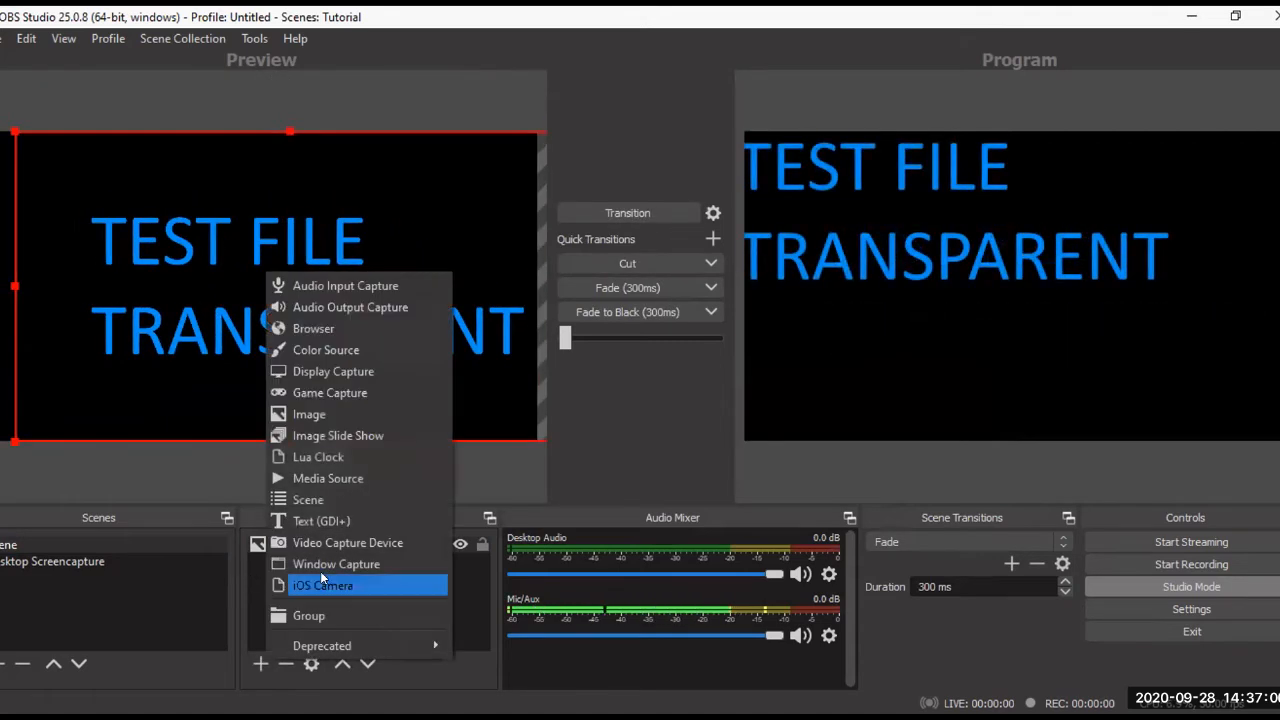
click(349, 468)
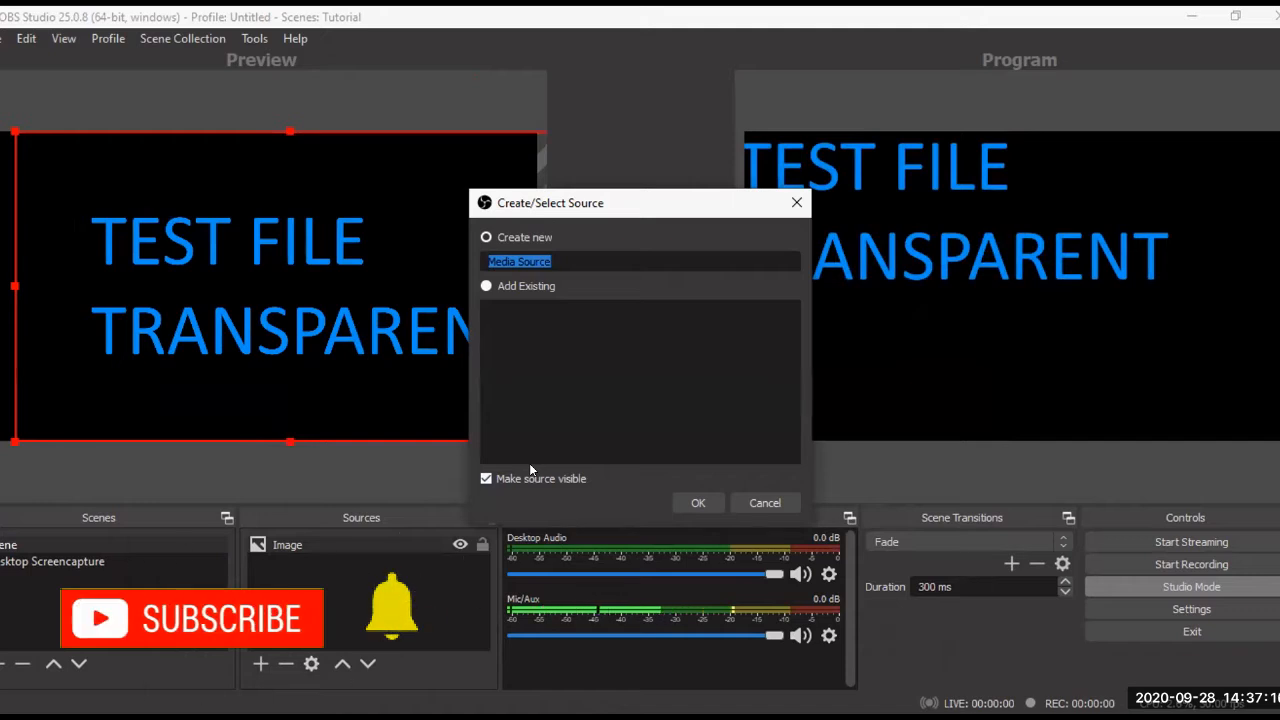
key(Return)
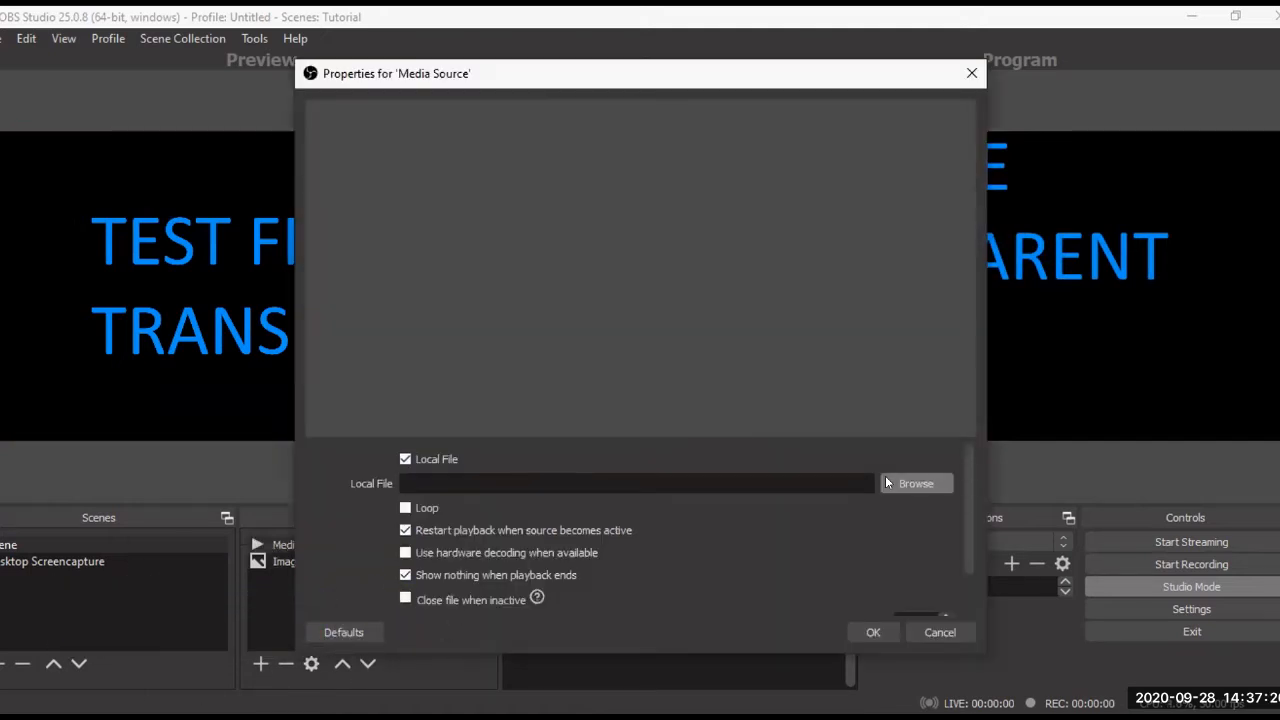
click(886, 483)
click(523, 258)
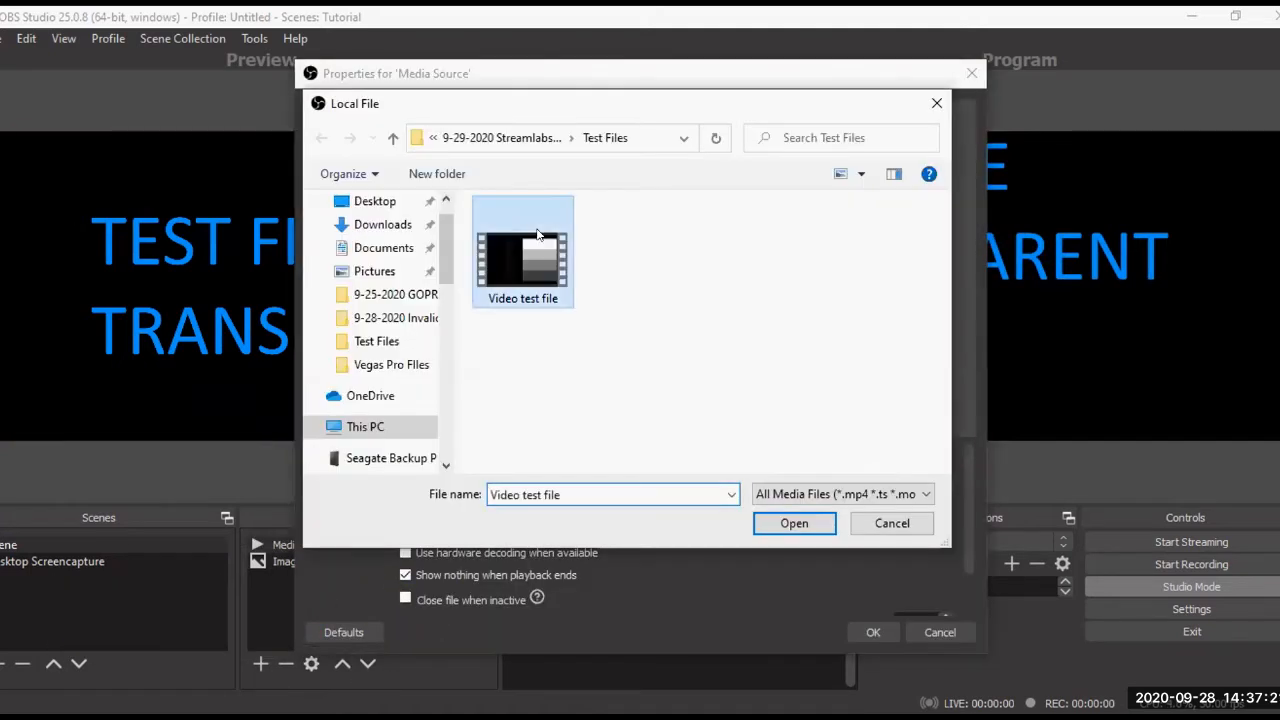
click(794, 524)
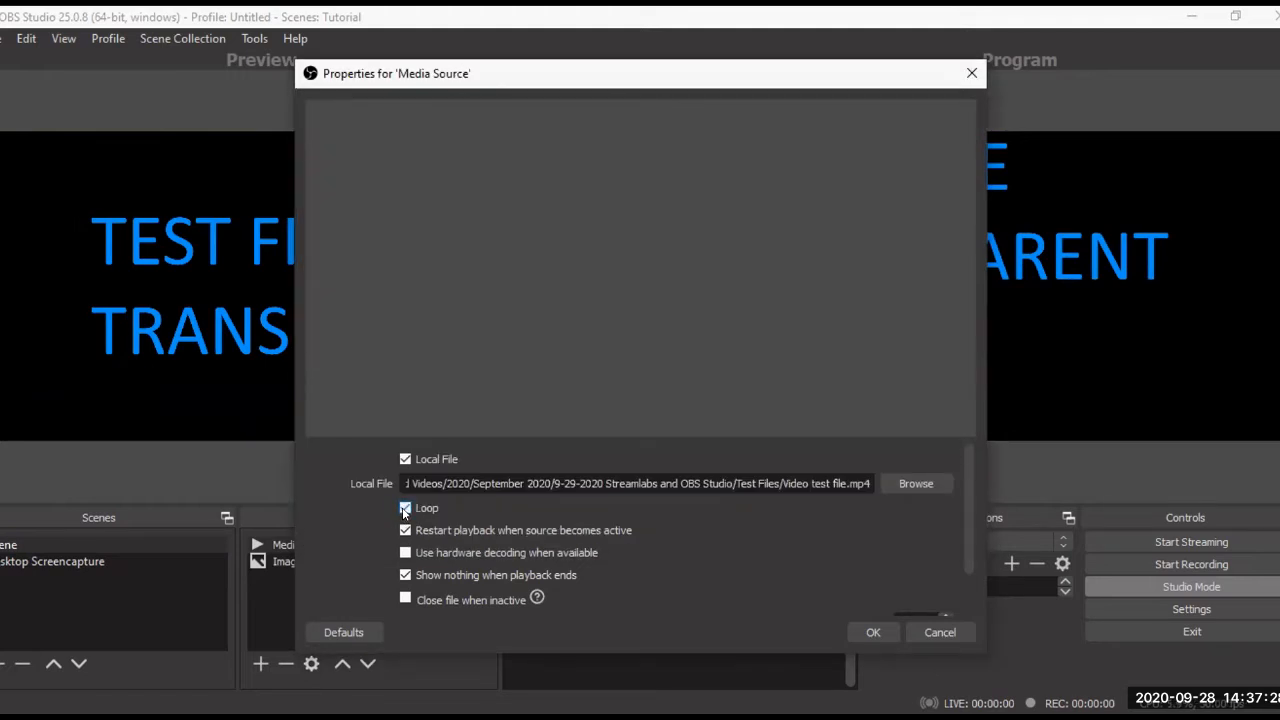
click(871, 632)
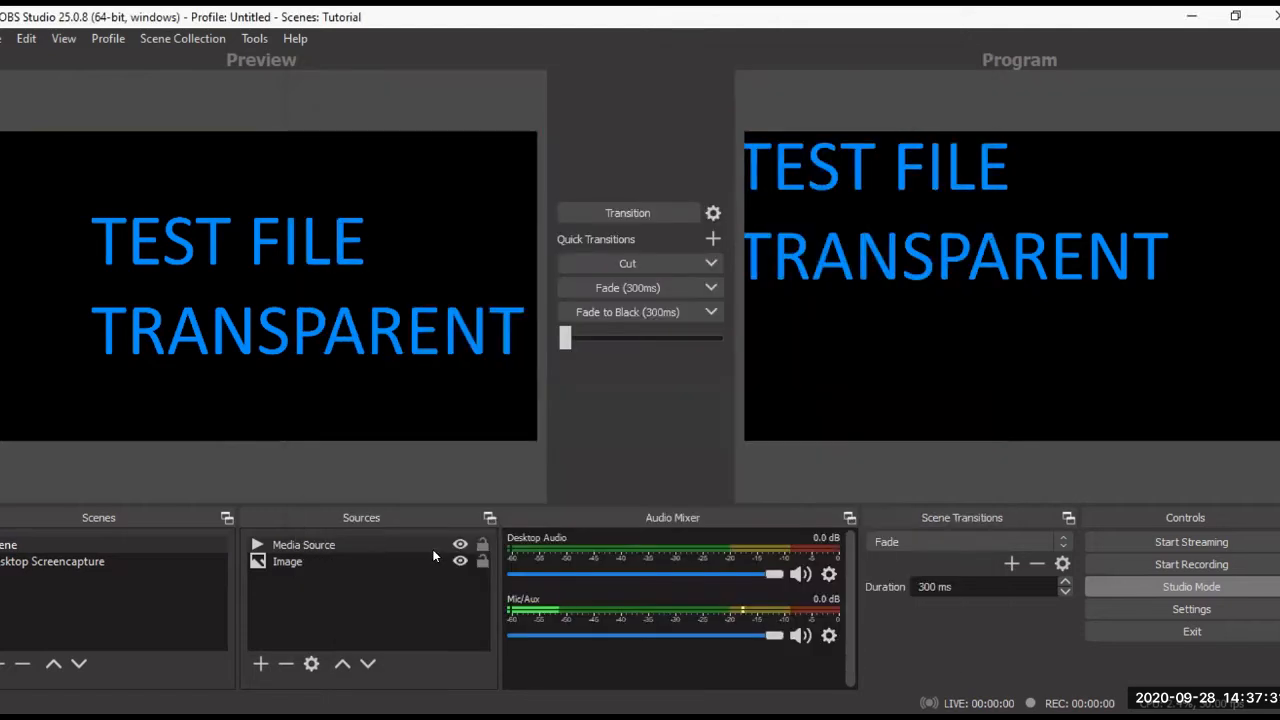
- Transition the test video to Program, and fit it to the preview canvas and lock its source
click(615, 215)
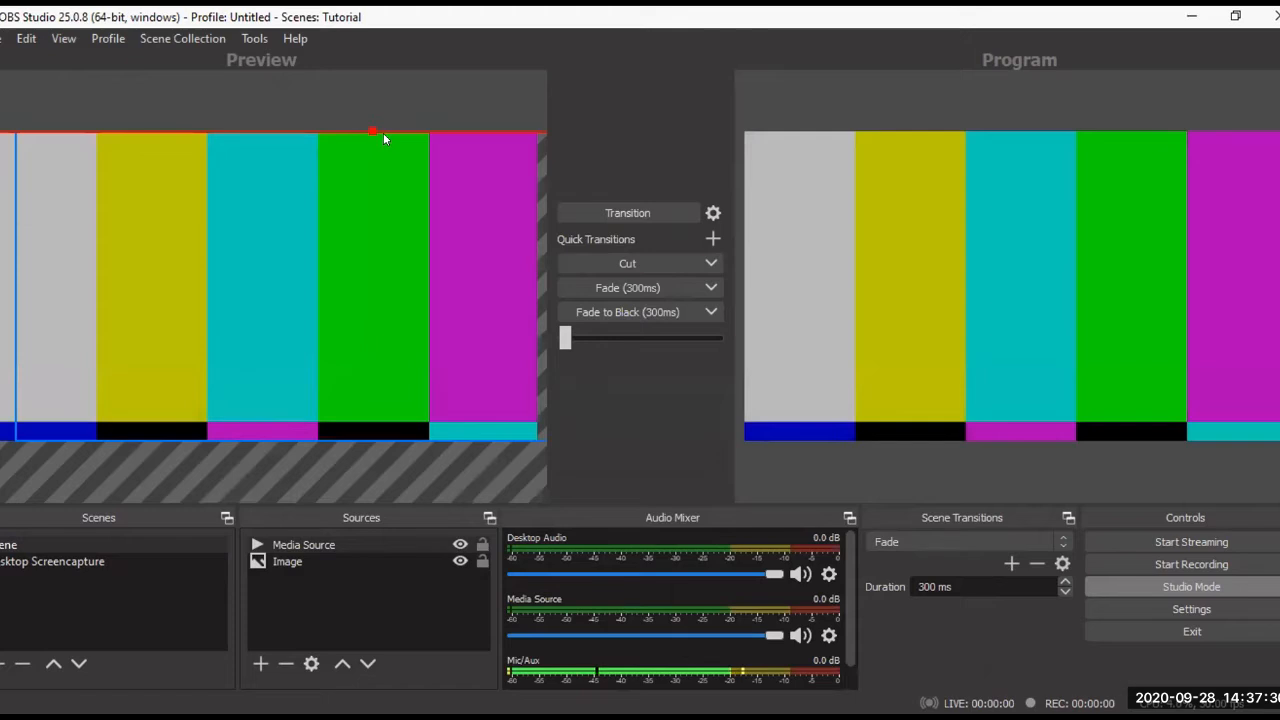
drag(371, 135, 325, 188)
drag(449, 392, 538, 443)
click(482, 544)
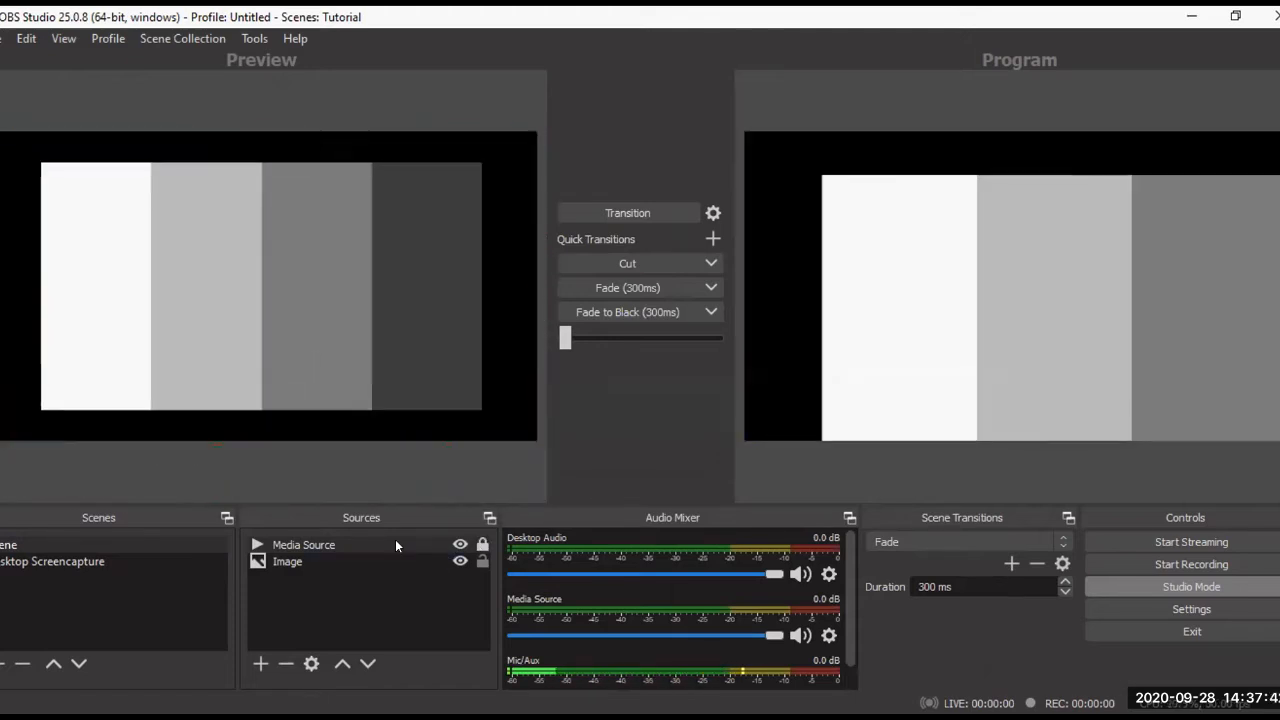
- Reorder the sources so the Media Source sits below the Image, and transition the layered result to Program
click(432, 543)
mouse_move(432, 545)
mouse_down()
mouse_move(380, 563)
mouse_move(430, 563)
mouse_up()
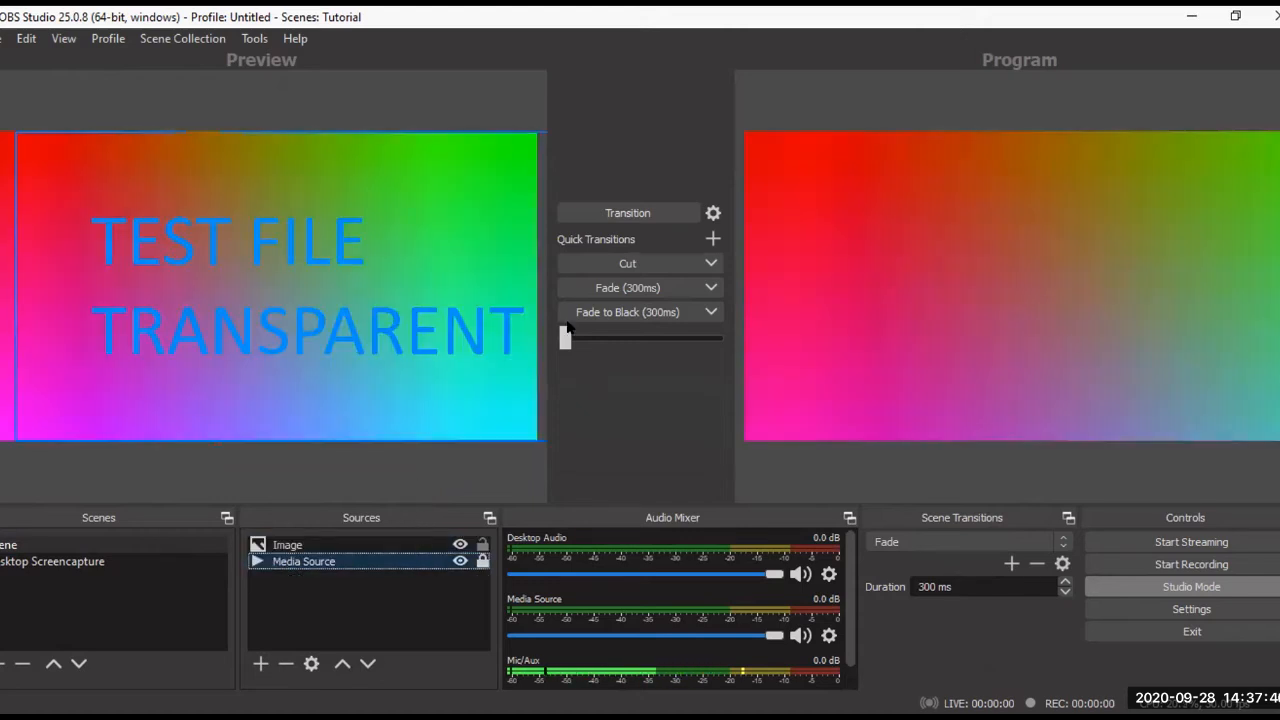
click(627, 213)
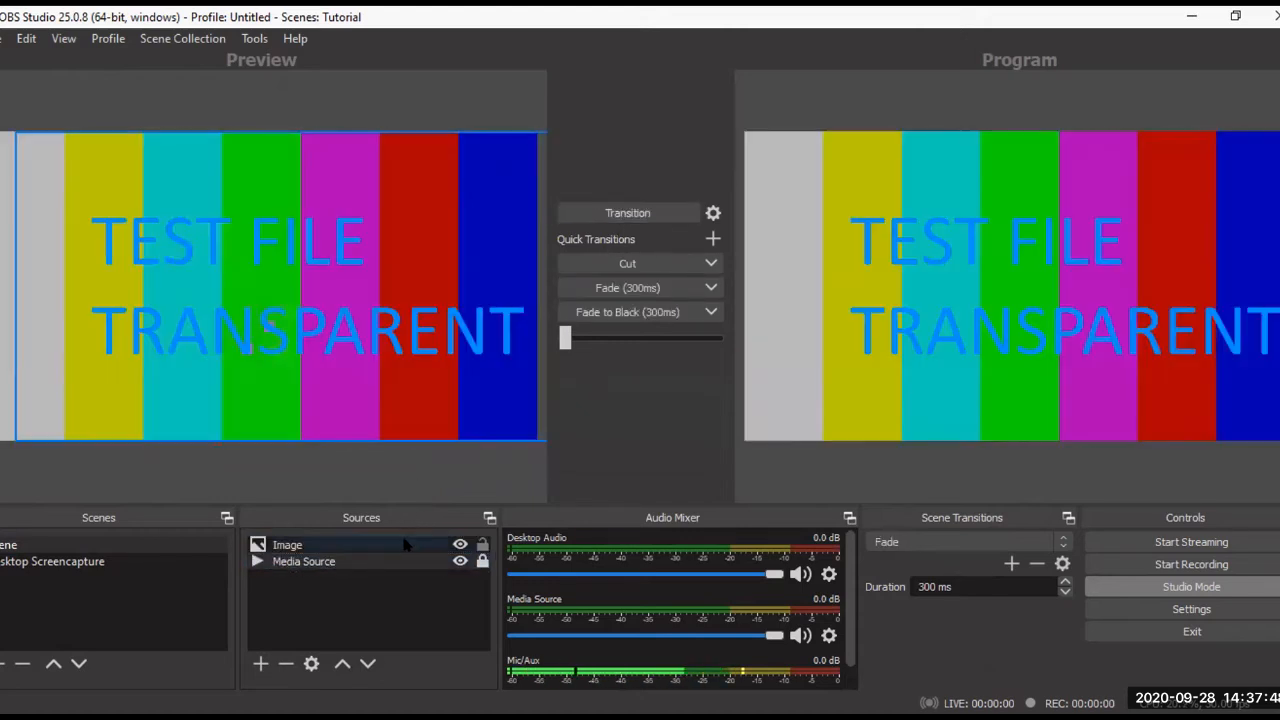
- Move the transparent image up and left, then down and right over the video, transitioning each position to Program
click(407, 547)
drag(435, 365, 360, 282)
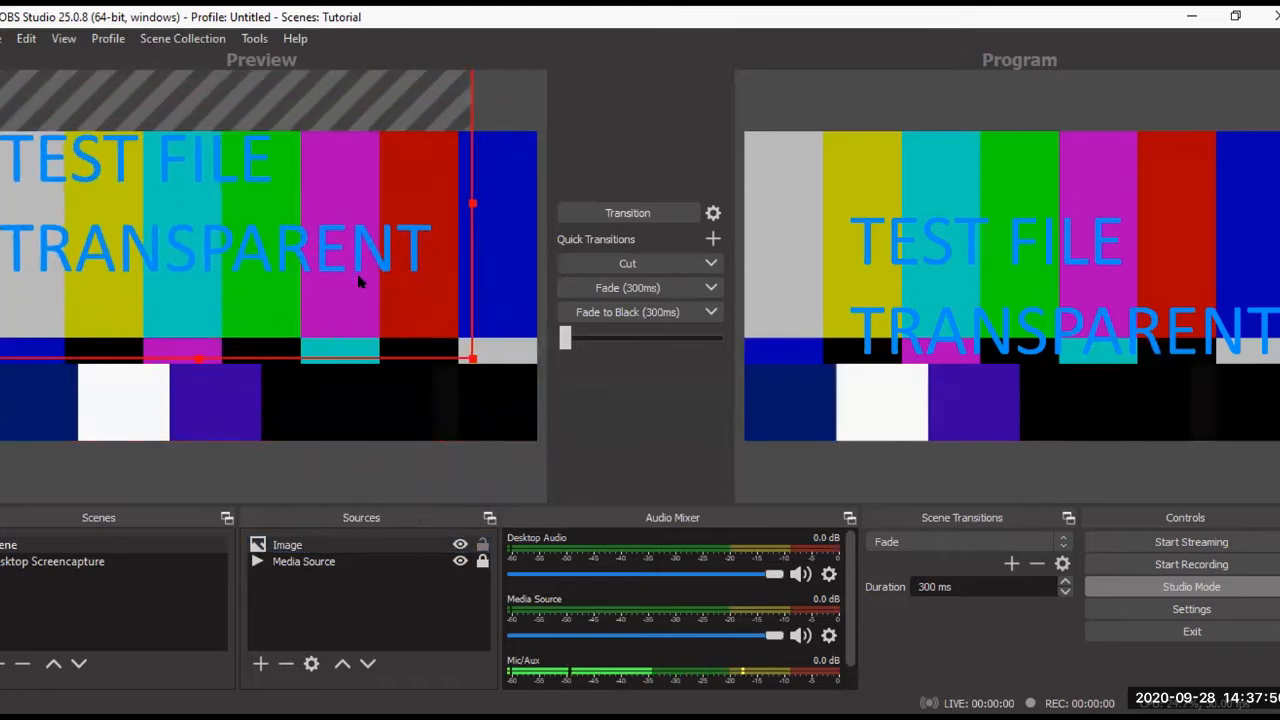
click(650, 212)
drag(481, 255, 561, 382)
click(627, 213)
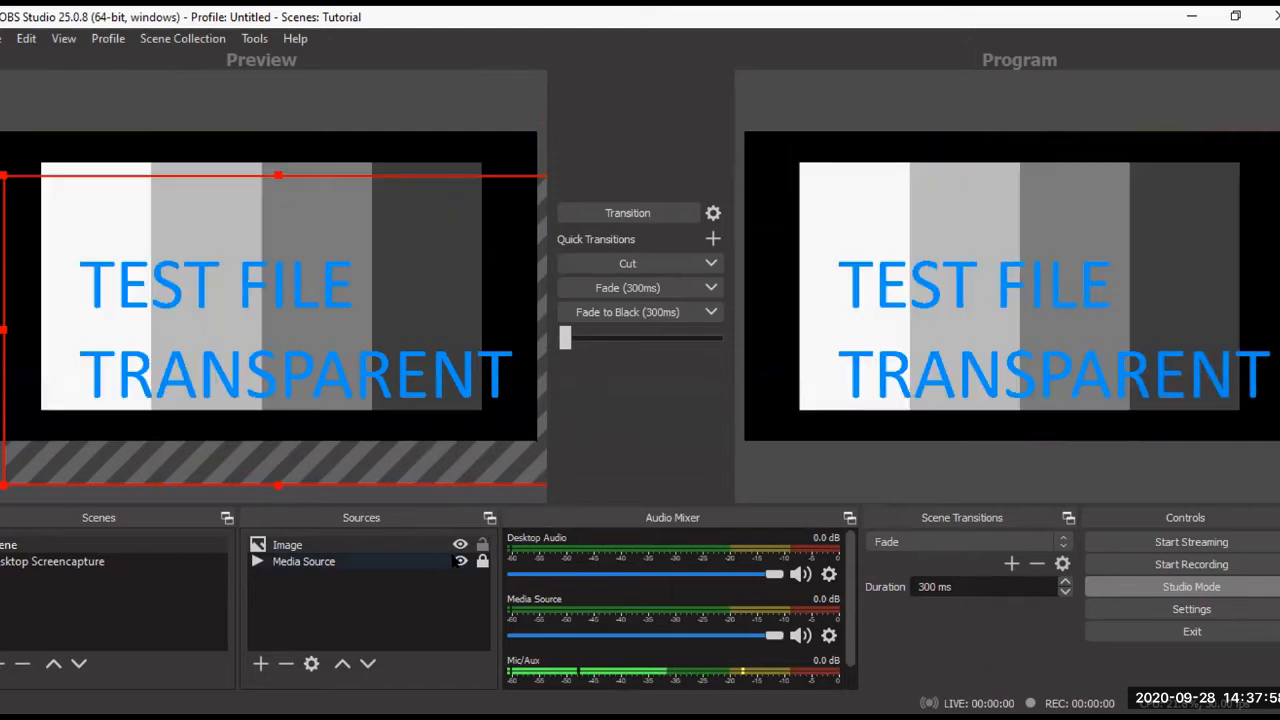
- Hide both the Media Source and the Image, and transition the empty scene to Program
click(460, 561)
click(460, 544)
click(636, 213)
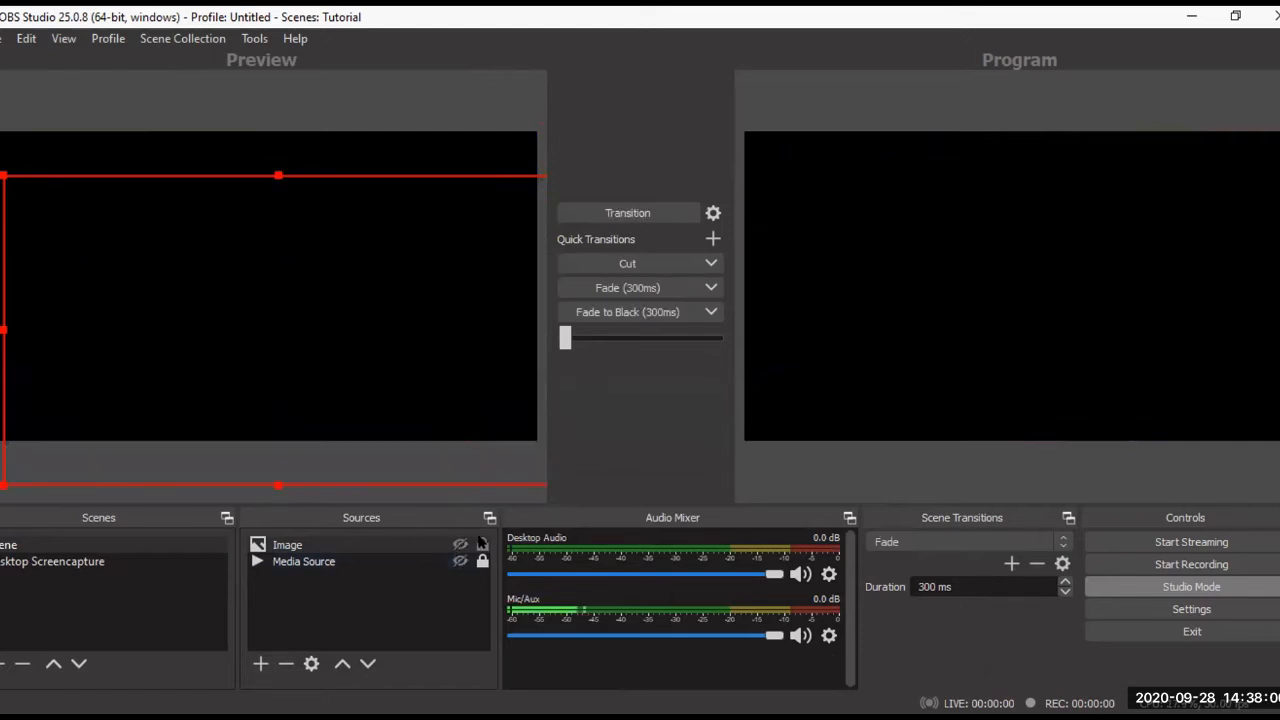
- Lock the Image source, and briefly show the Media Source in Program before hiding it again
click(460, 561)
click(610, 213)
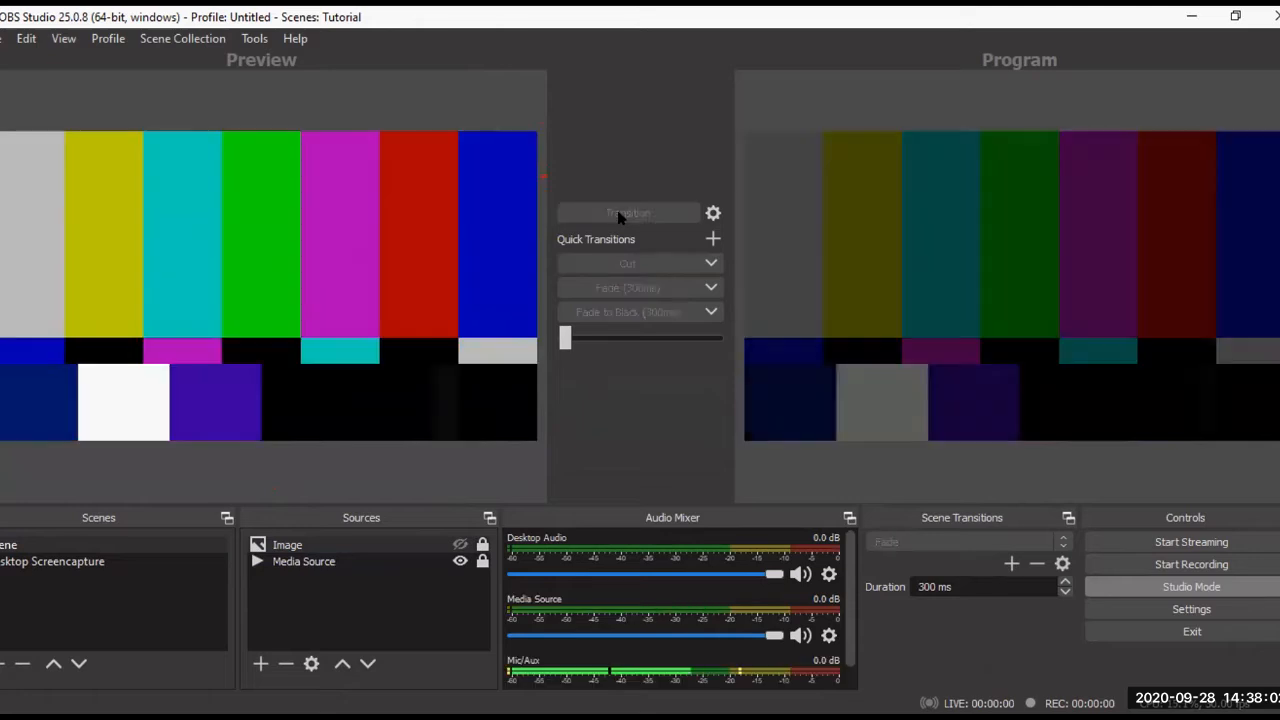
click(460, 561)
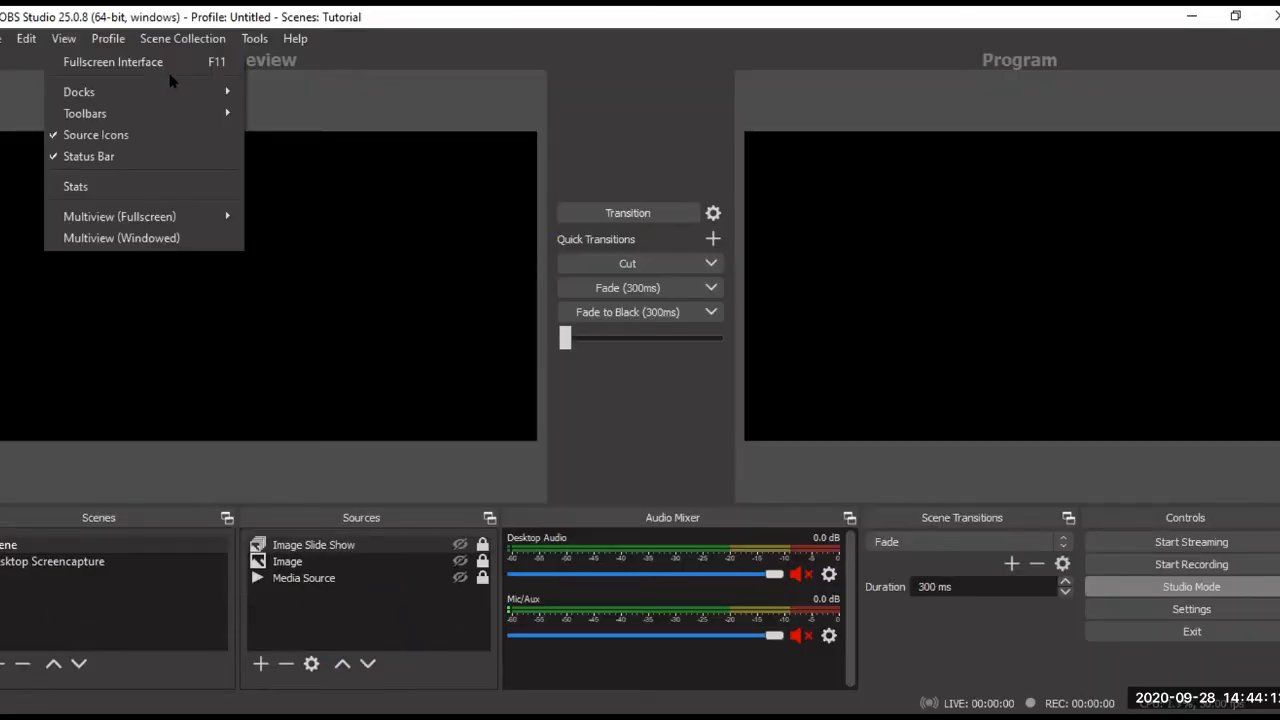
- Check which docks can be displayed in the interface, including Stats
mouse_move(168, 89)
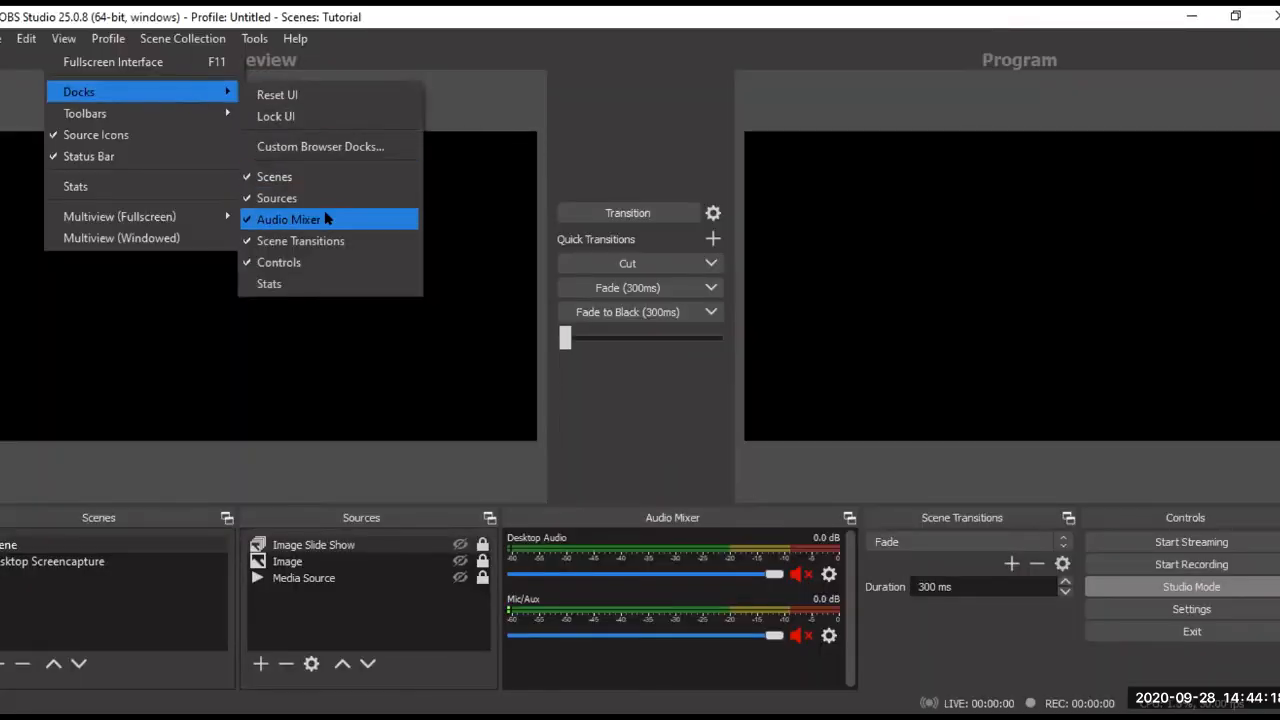
click(337, 279)
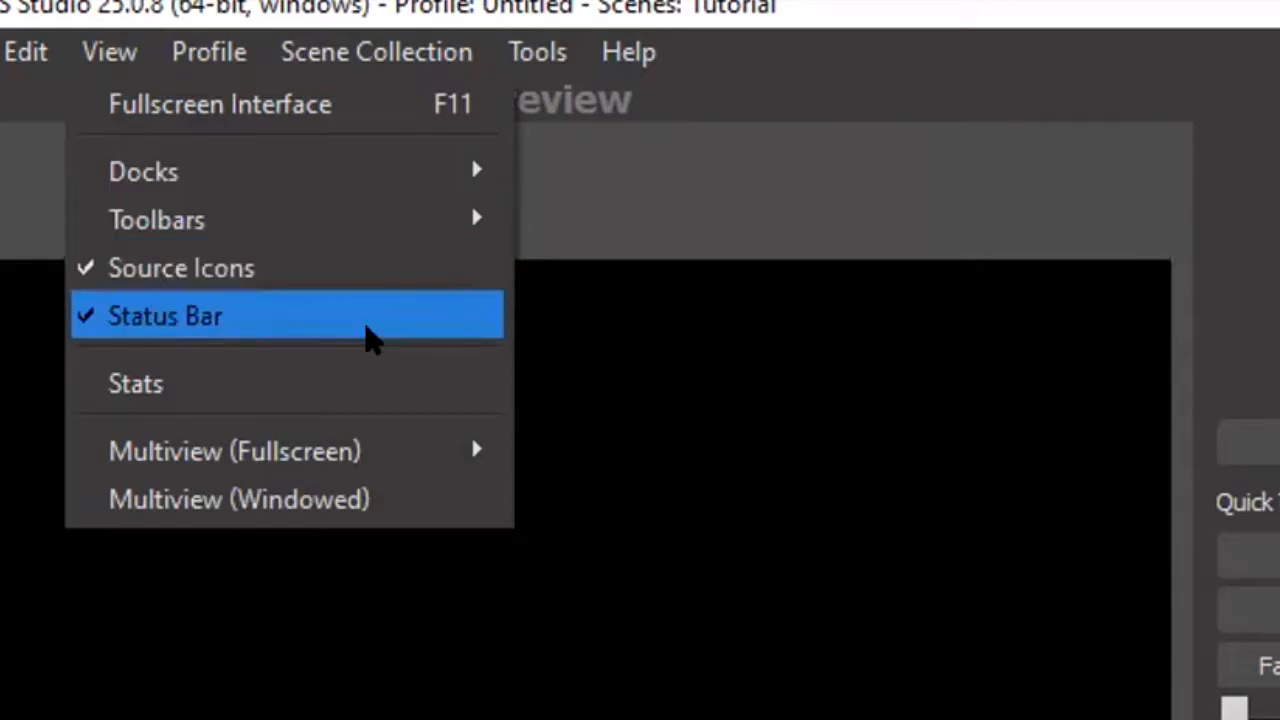
- Open the windowed Multiview and widen its window
mouse_move(391, 449)
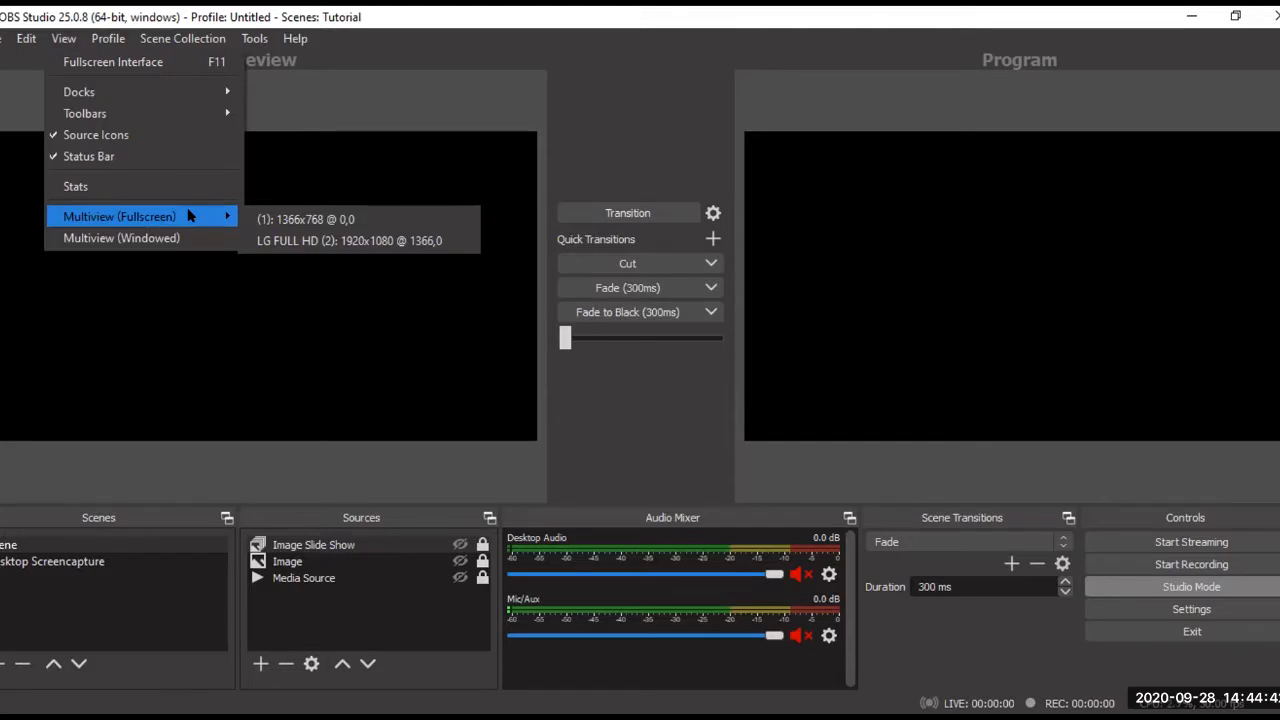
click(187, 240)
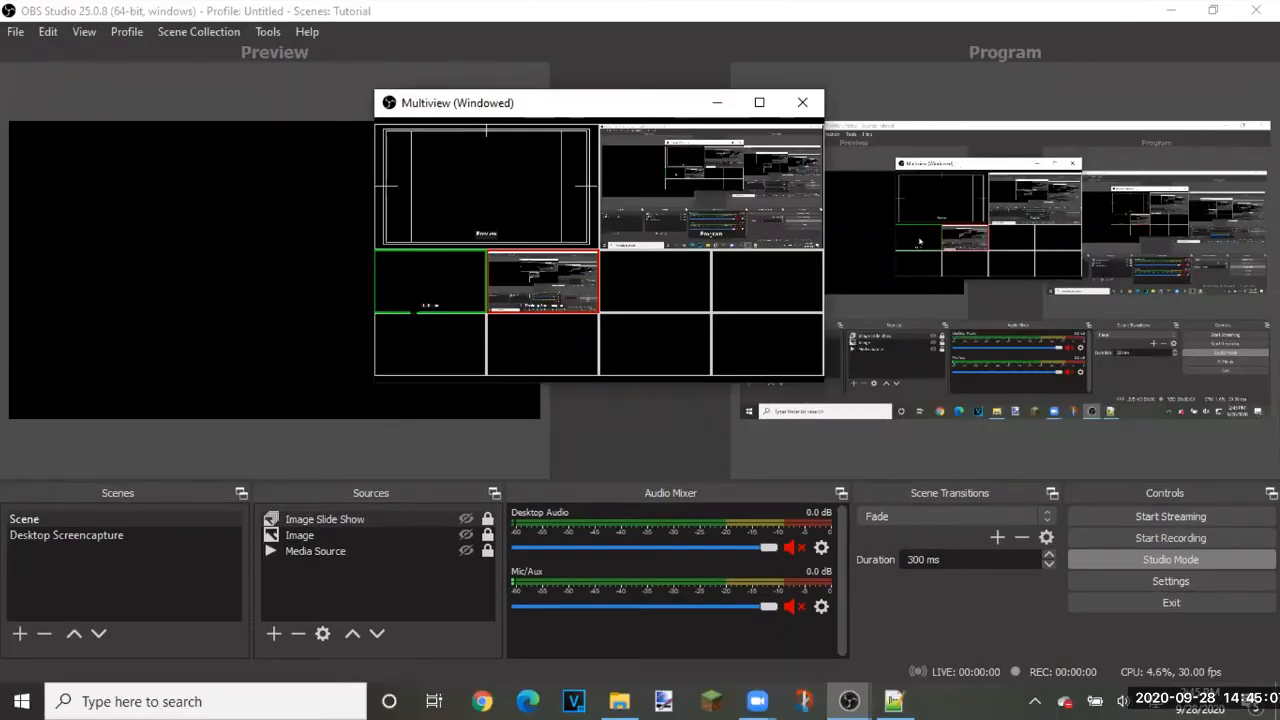
drag(374, 374, 120, 374)
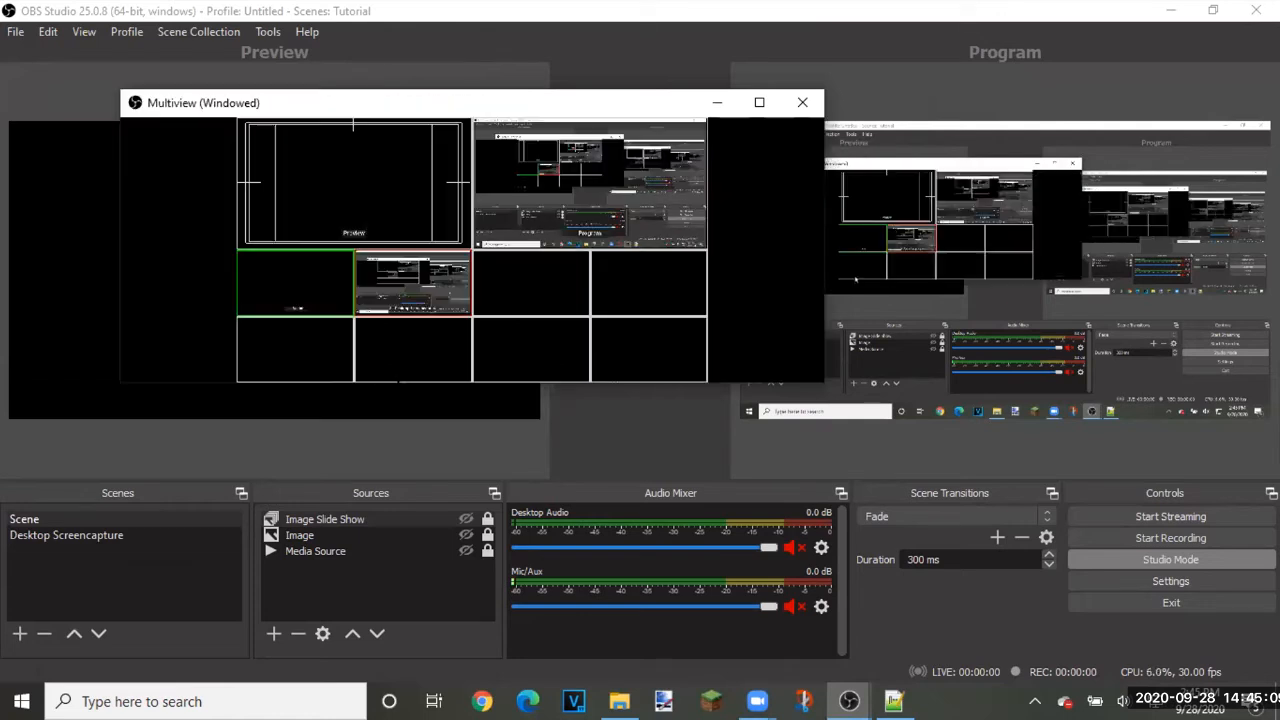
- Enlarge the windowed Multiview in height and width, reposition it slightly, and maximize it
drag(606, 383, 606, 609)
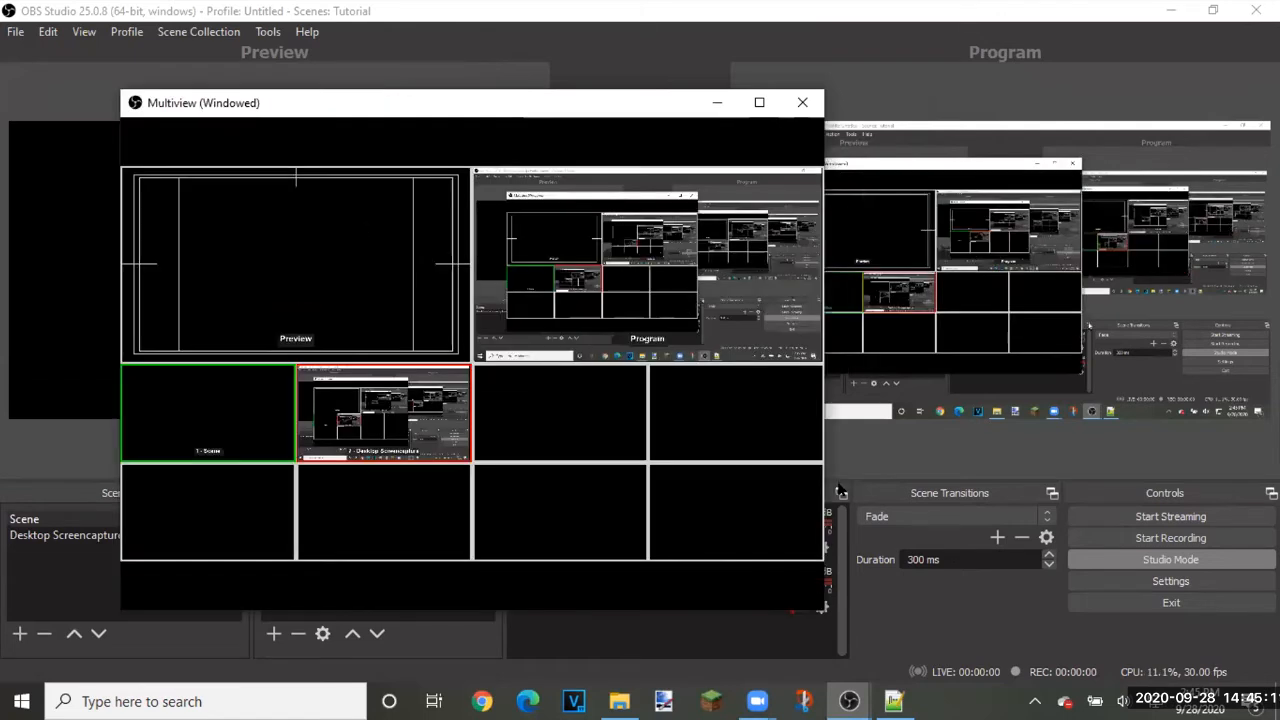
drag(825, 482, 968, 470)
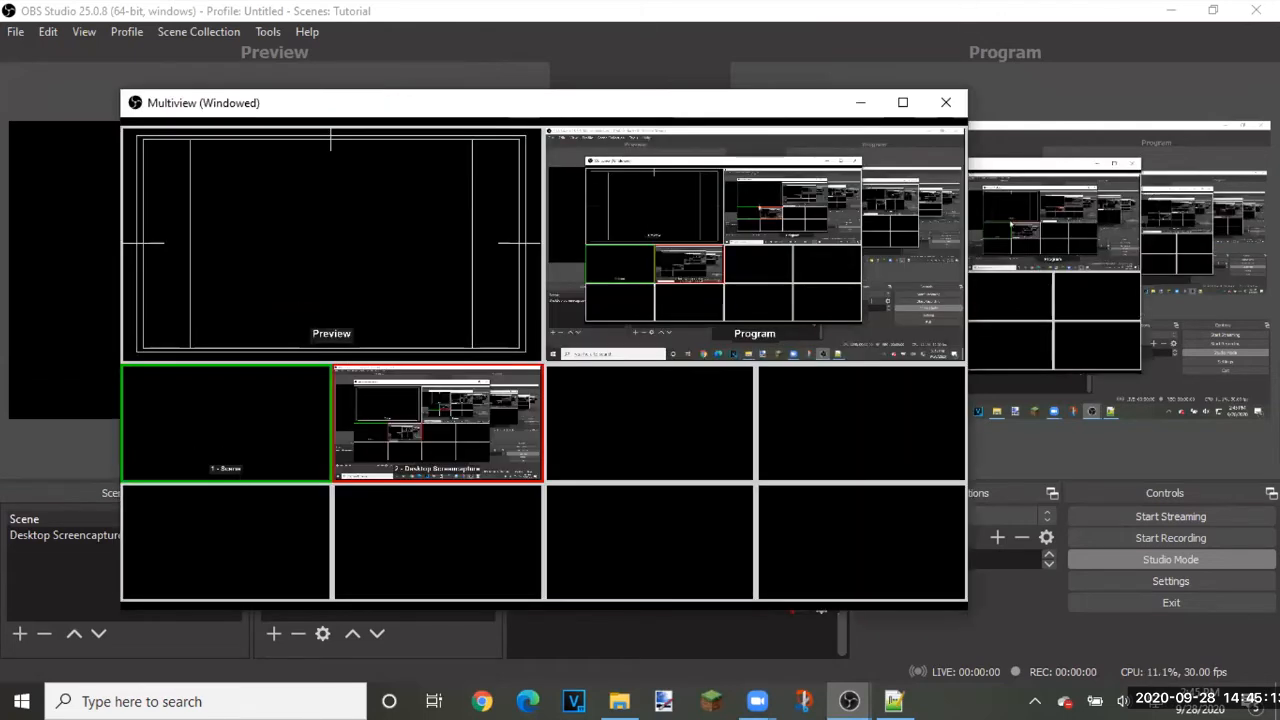
drag(645, 110, 648, 108)
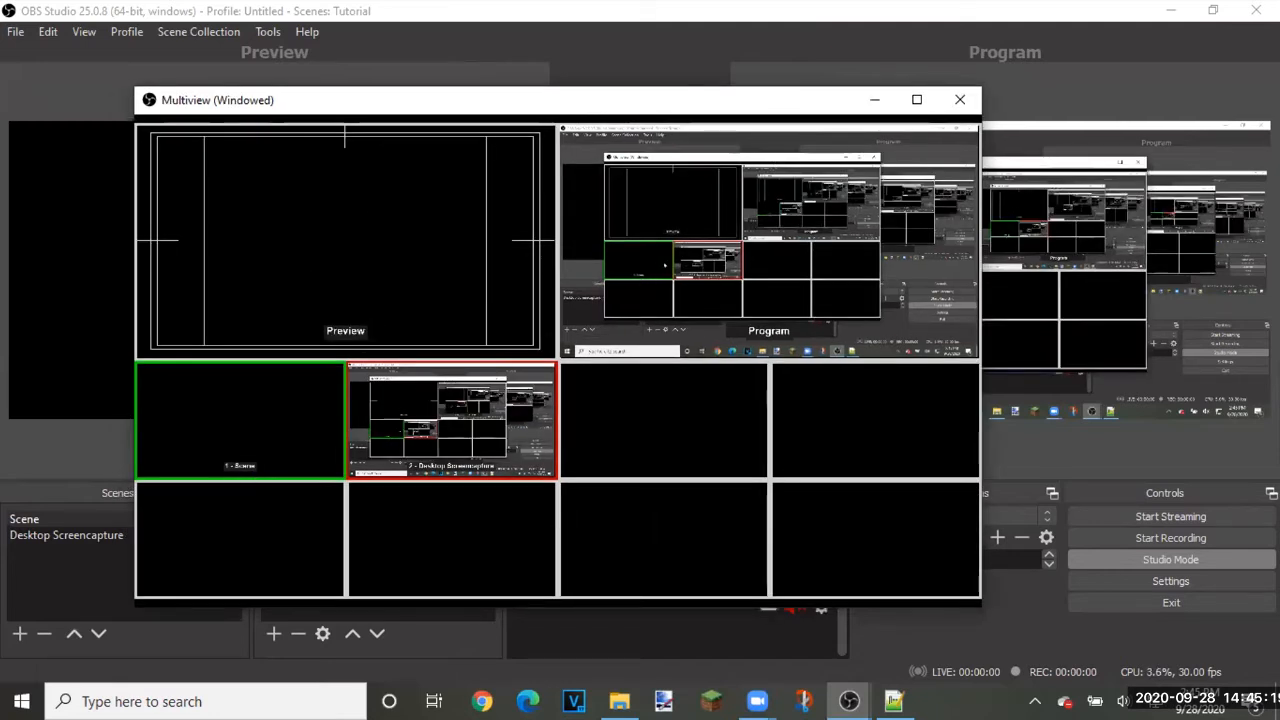
click(916, 99)
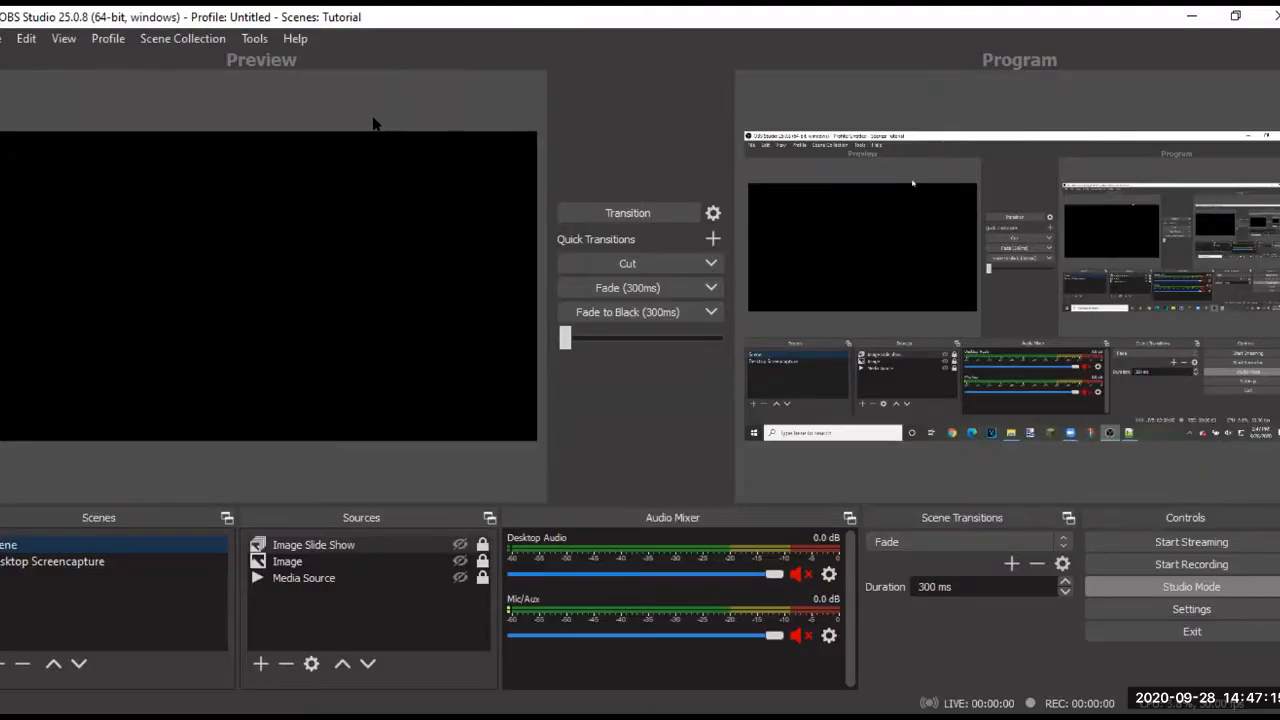
click(211, 36)
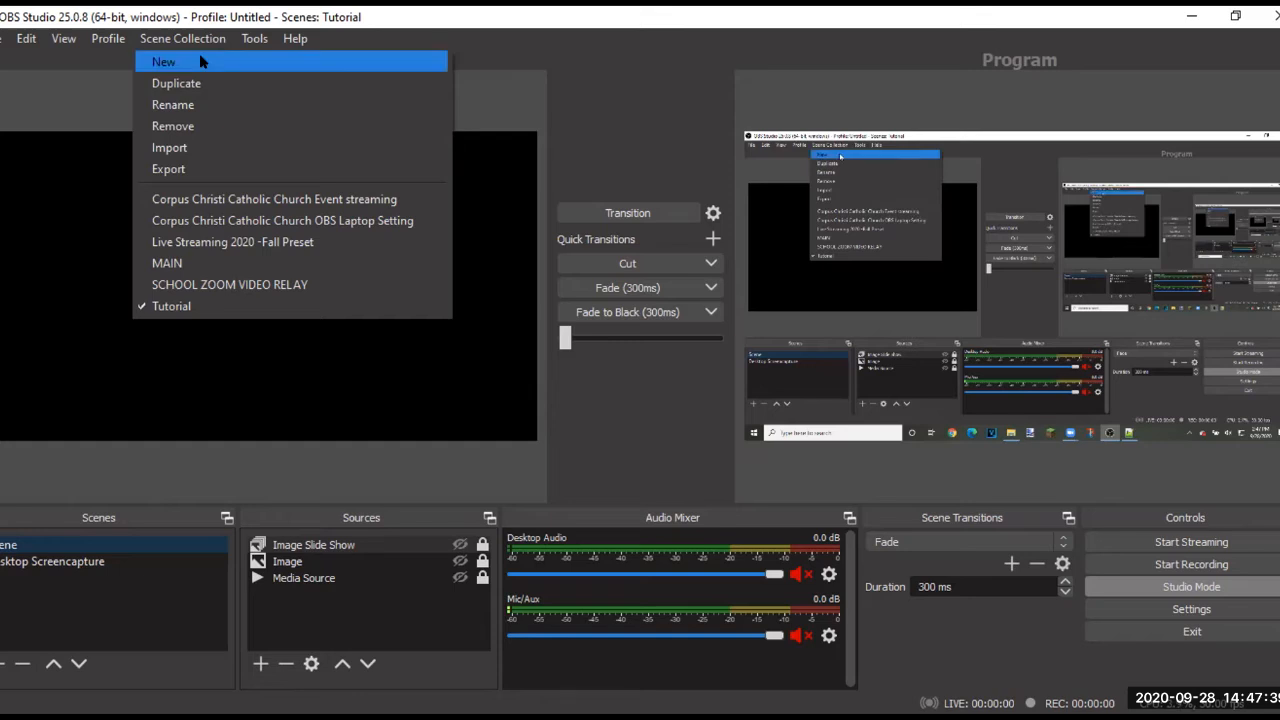
click(216, 62)
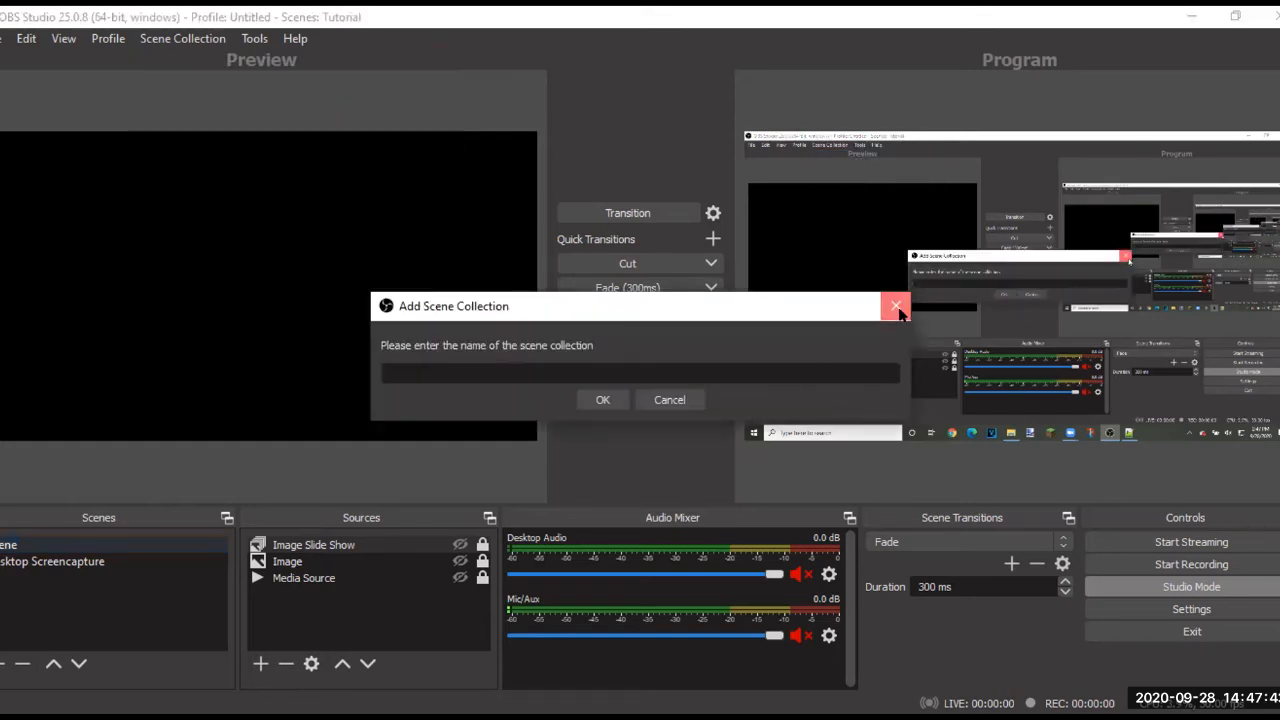
click(895, 306)
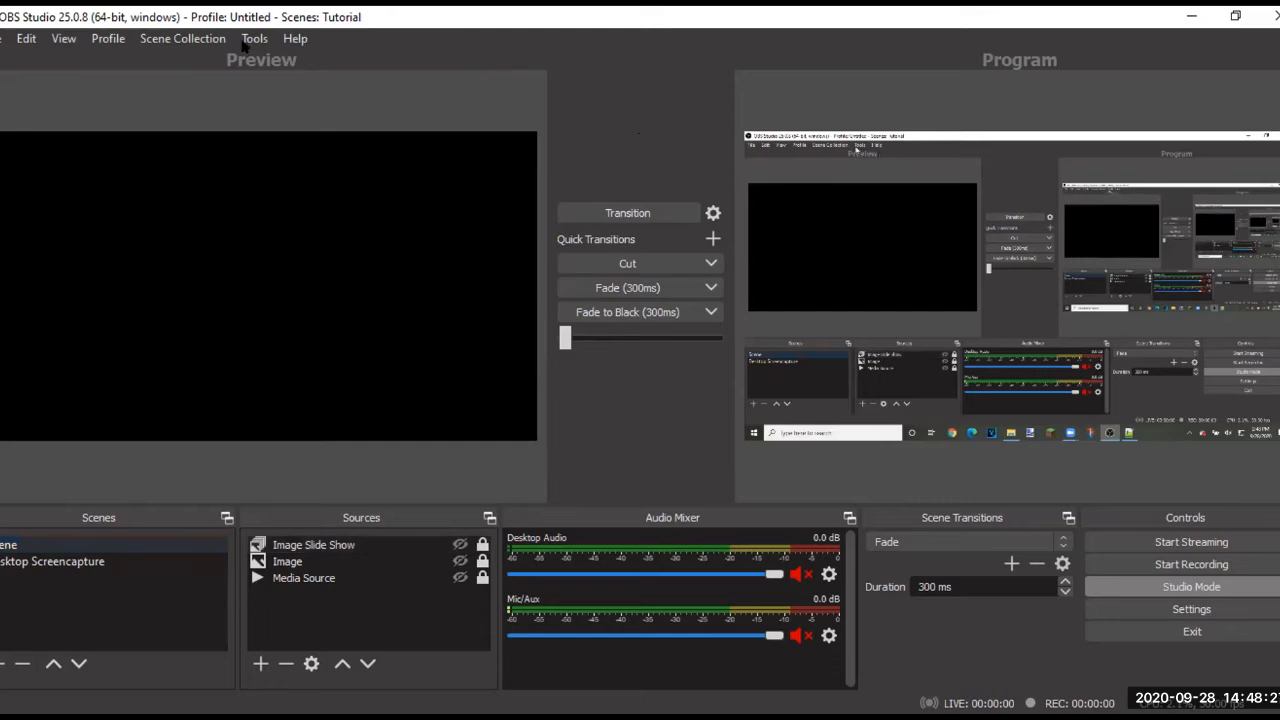
- Review the Output Timer's options for automatically stopping streaming and recording, and close it
click(244, 42)
key(Right)
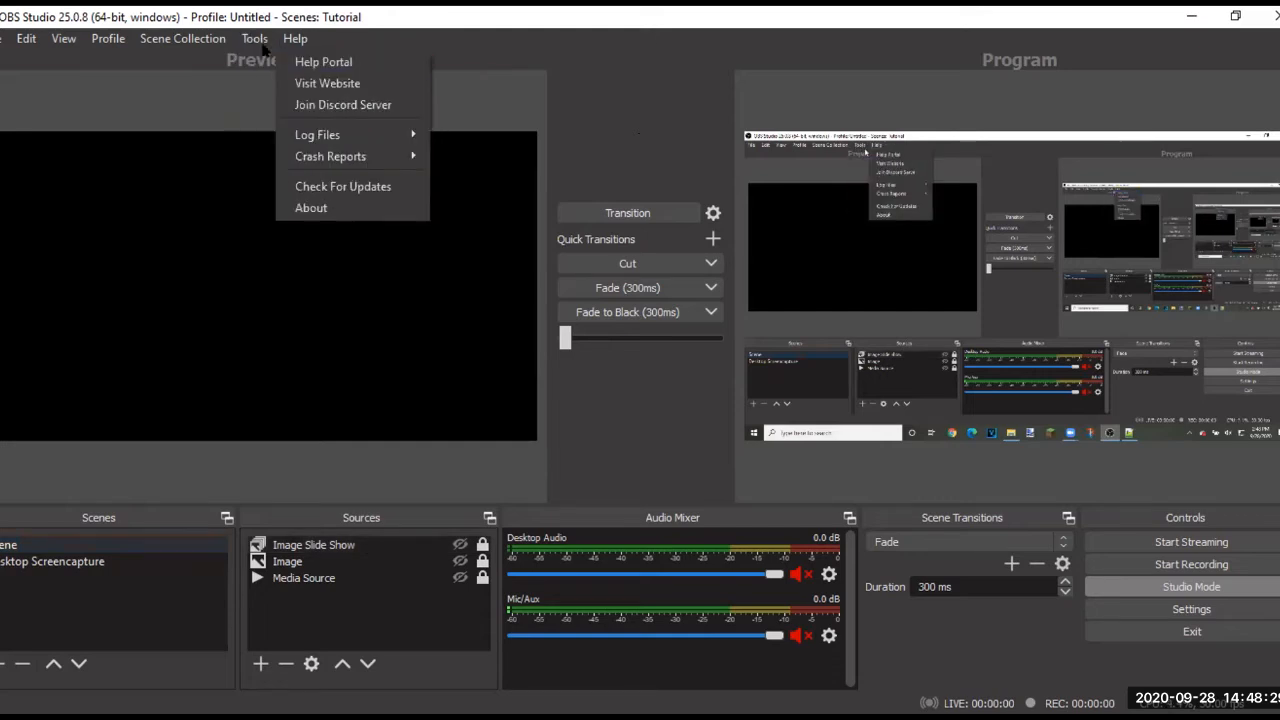
mouse_move(262, 45)
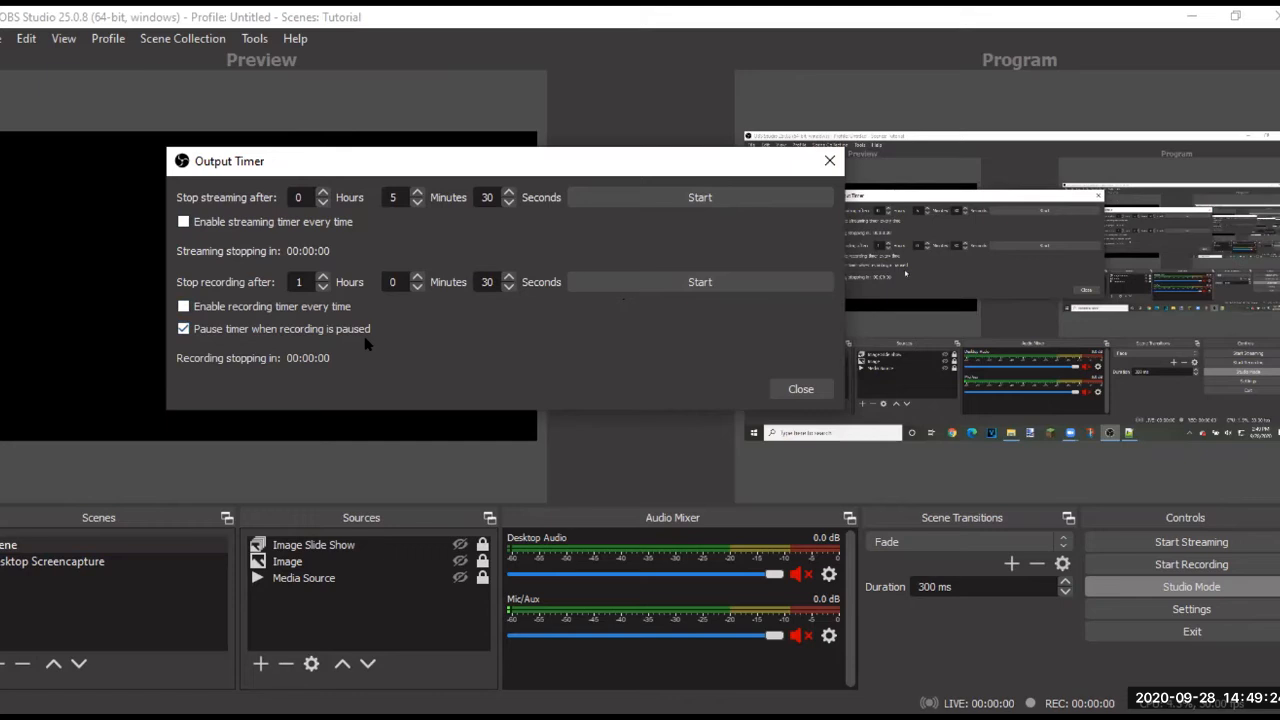
click(801, 389)
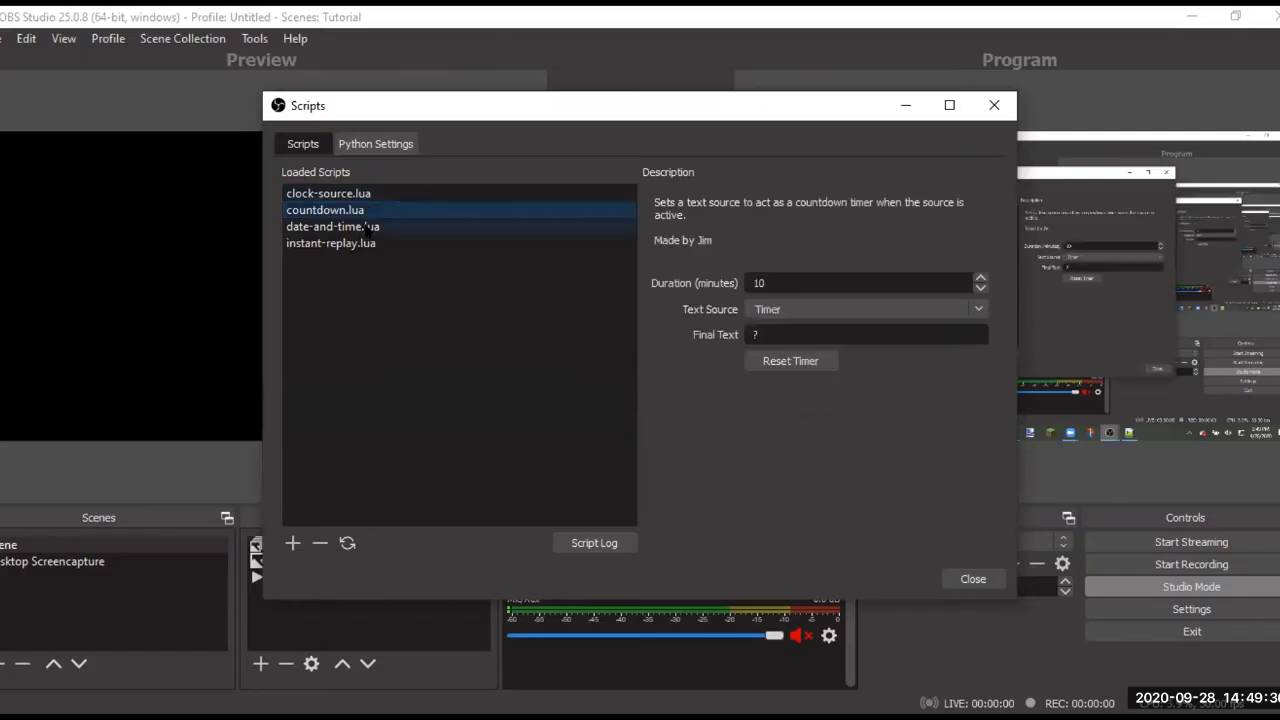
- Review the descriptions and properties of the loaded scripts instant-replay.lua, clock-source.lua and countdown.lua
click(361, 243)
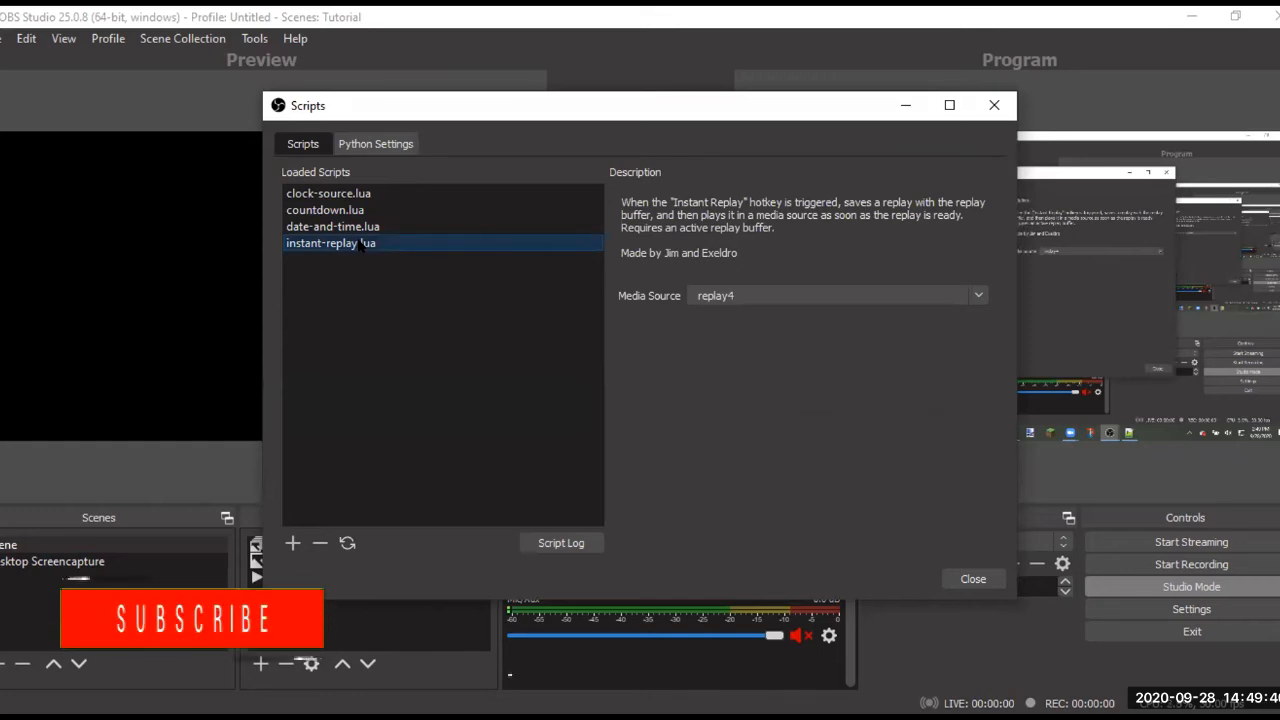
click(444, 196)
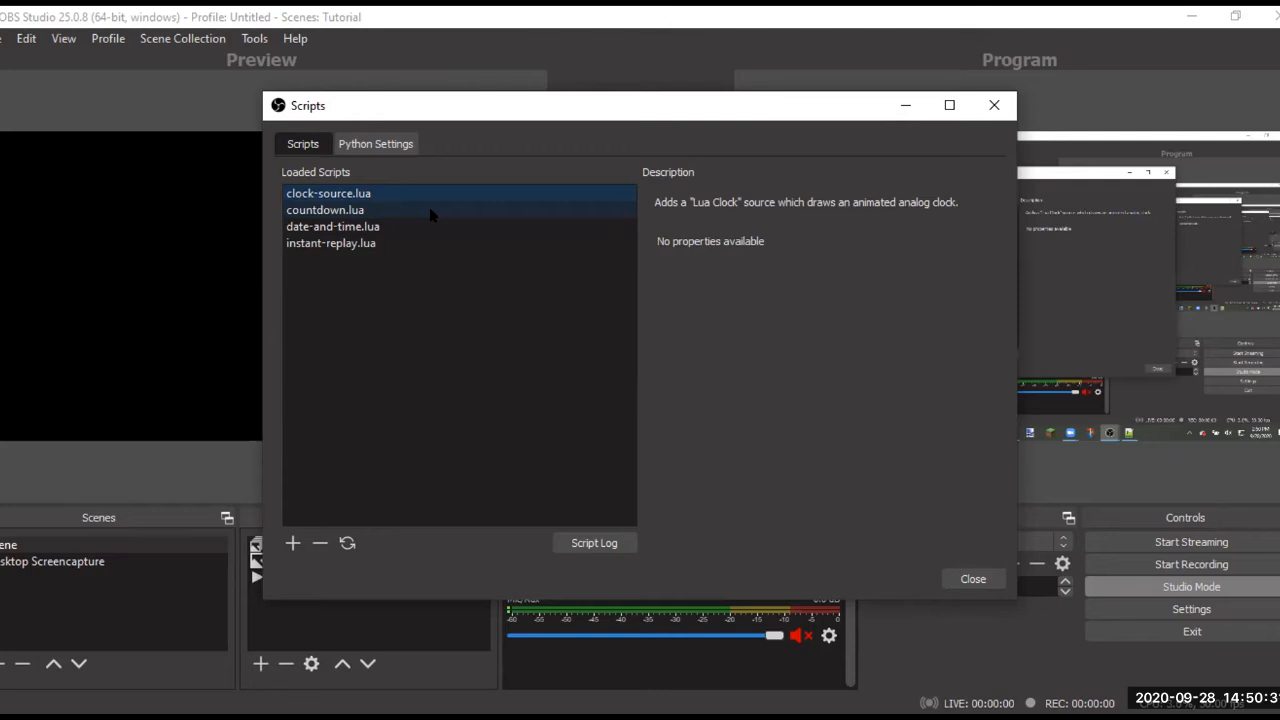
click(432, 212)
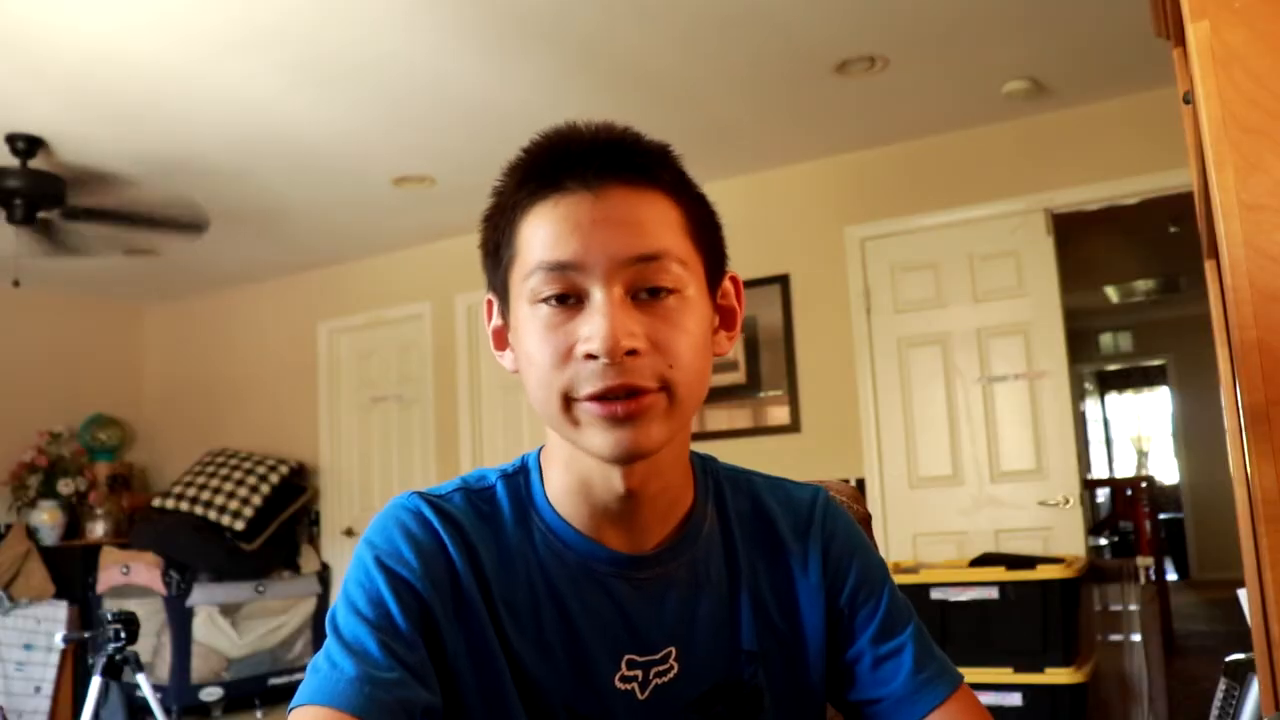
- Switch to Streamlabs OBS and look through its General settings
click(127, 450)
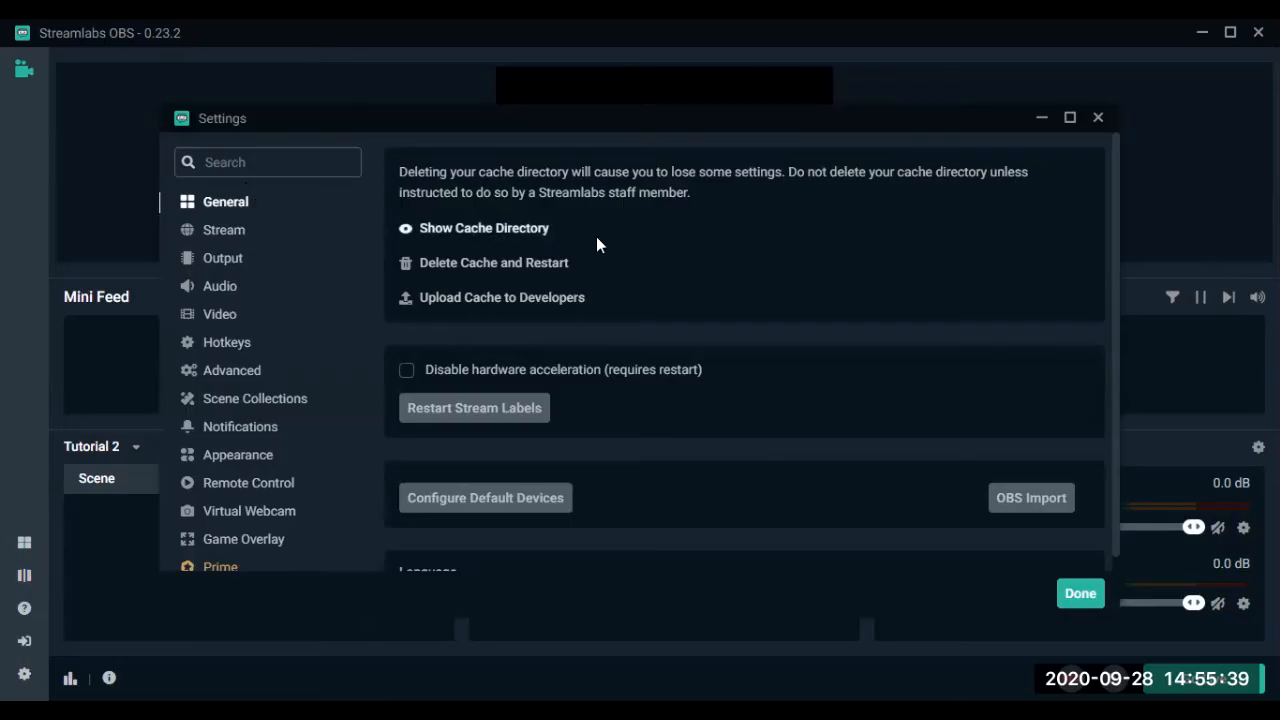
scroll(598, 238, down, 3)
scroll(598, 238, down, 4)
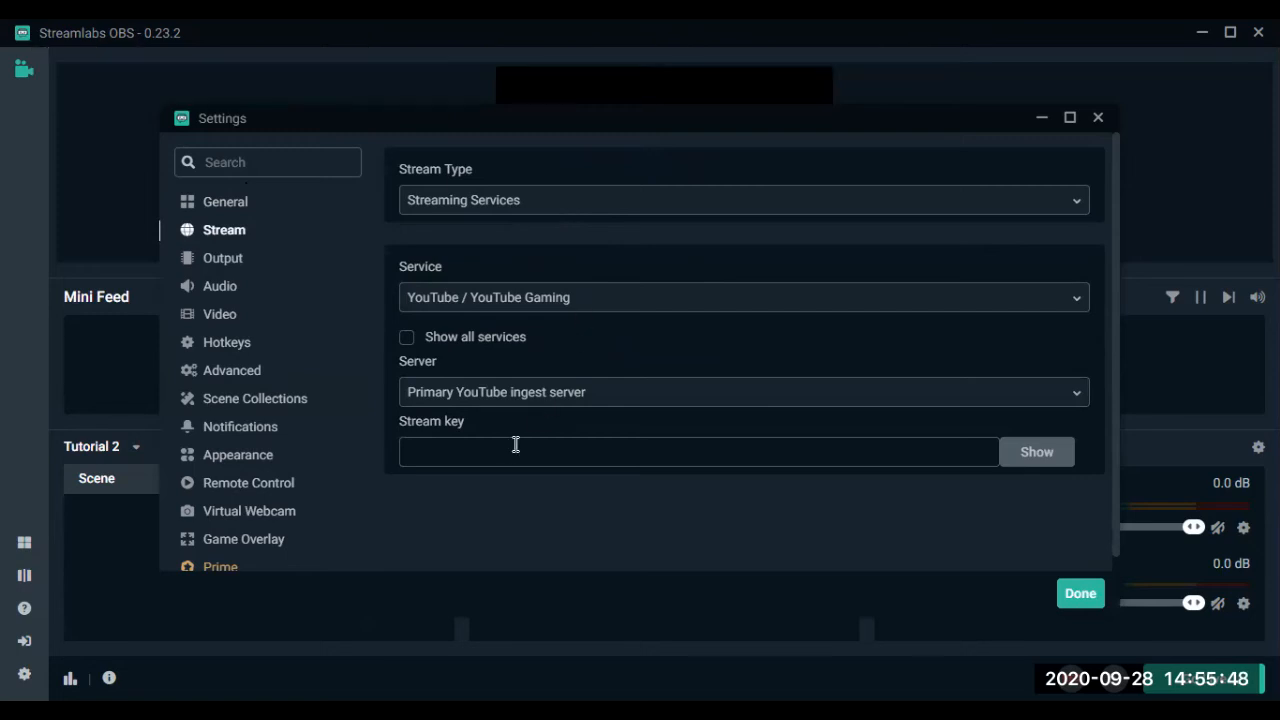
- Set the output mode to Advanced and the streaming encoder to Hardware (QSV), and check the remaining encoder options
click(228, 258)
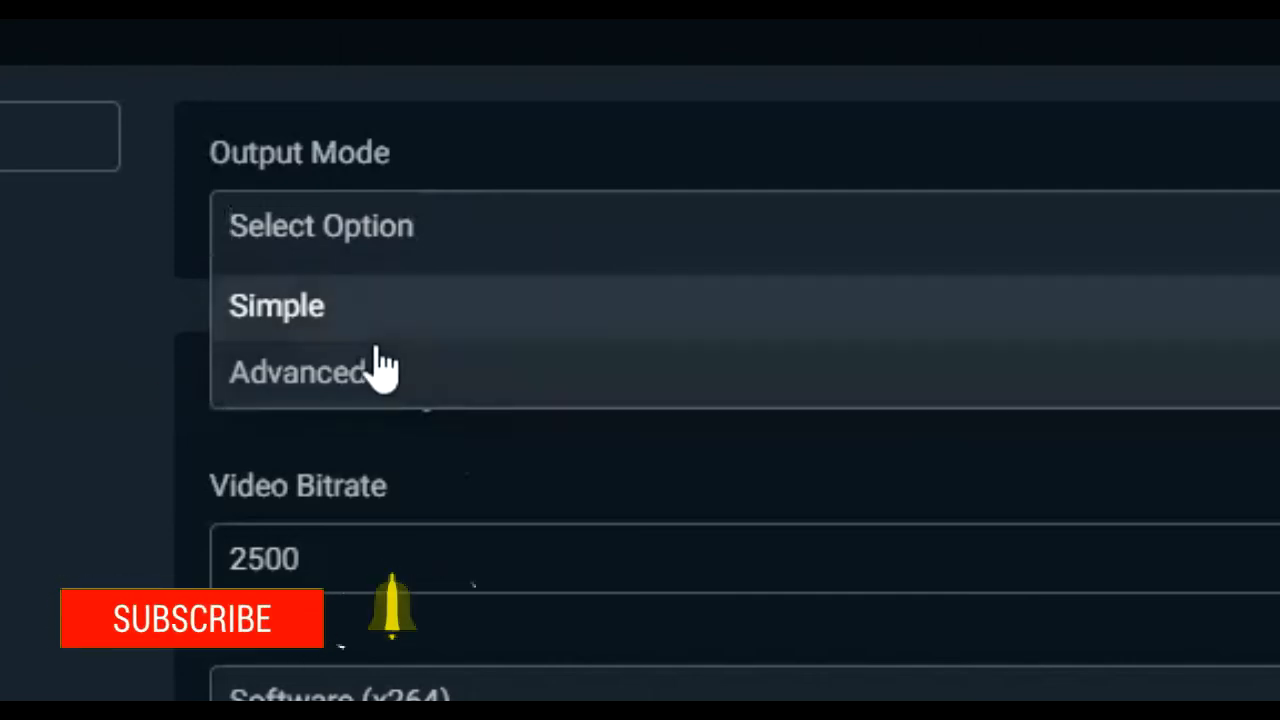
click(368, 372)
scroll(486, 245, down, 3)
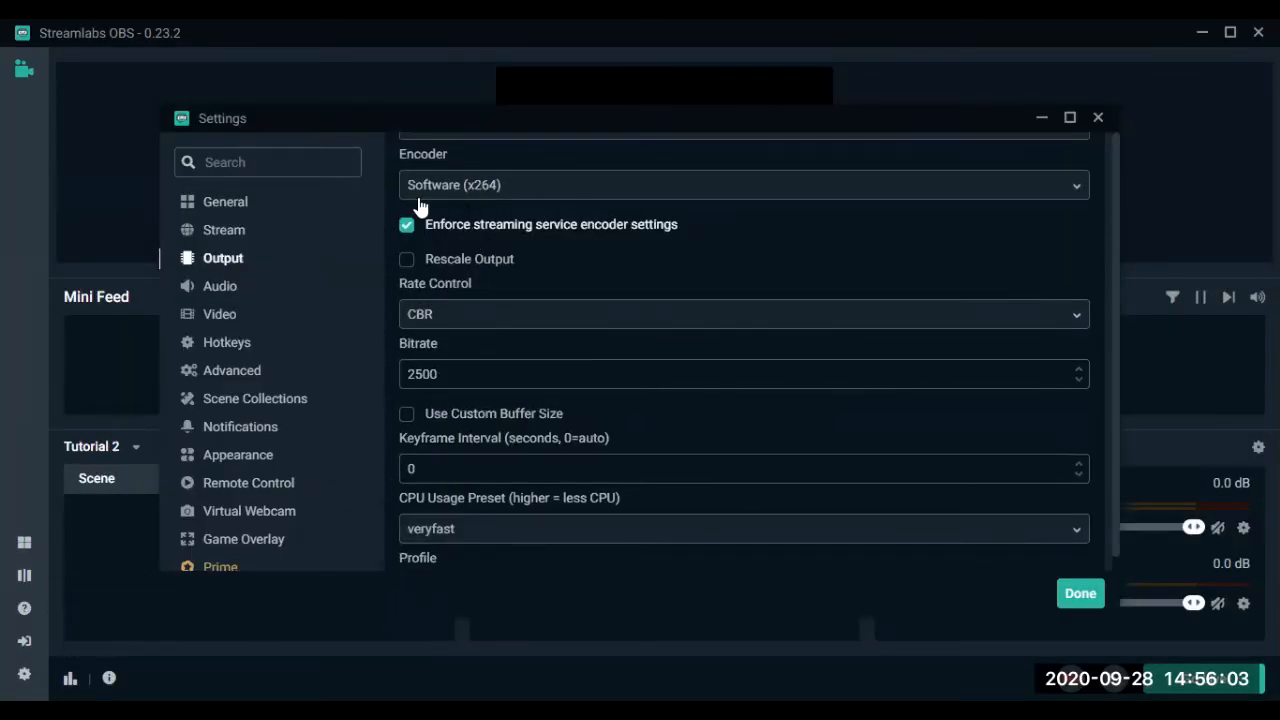
click(510, 198)
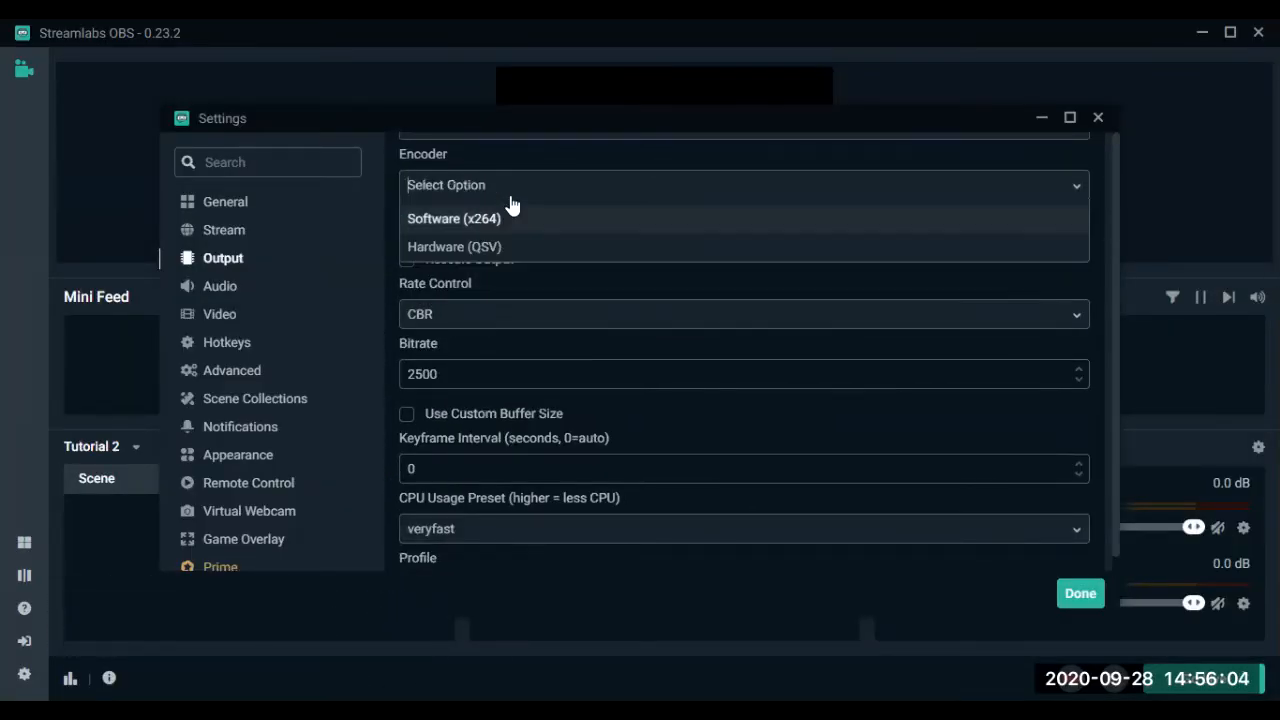
click(482, 248)
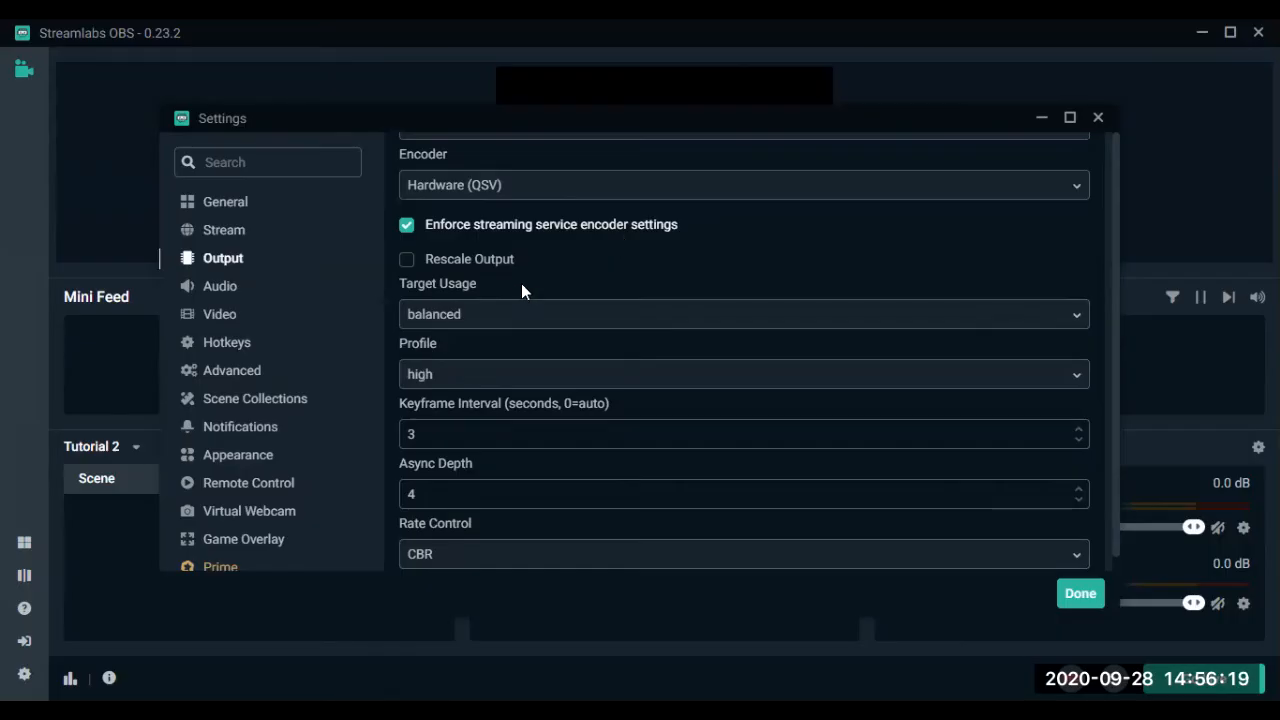
scroll(521, 288, down, 1)
scroll(517, 286, down, 1)
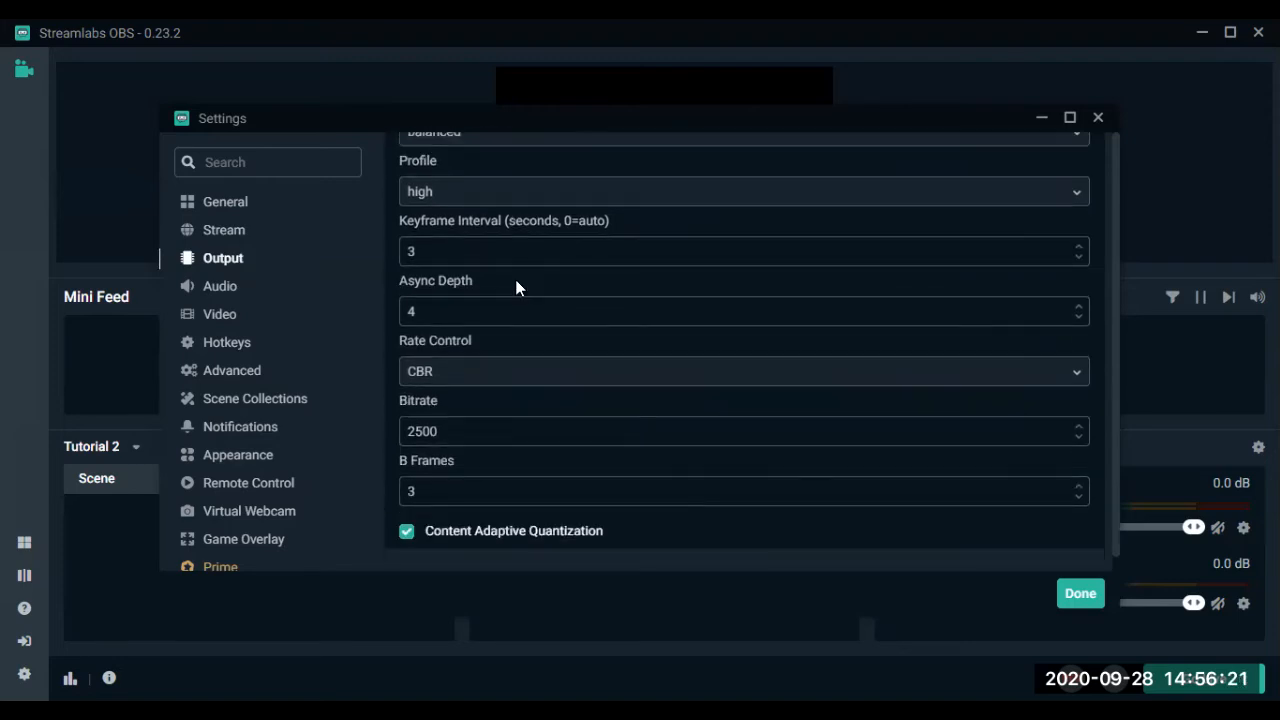
scroll(514, 283, down, 1)
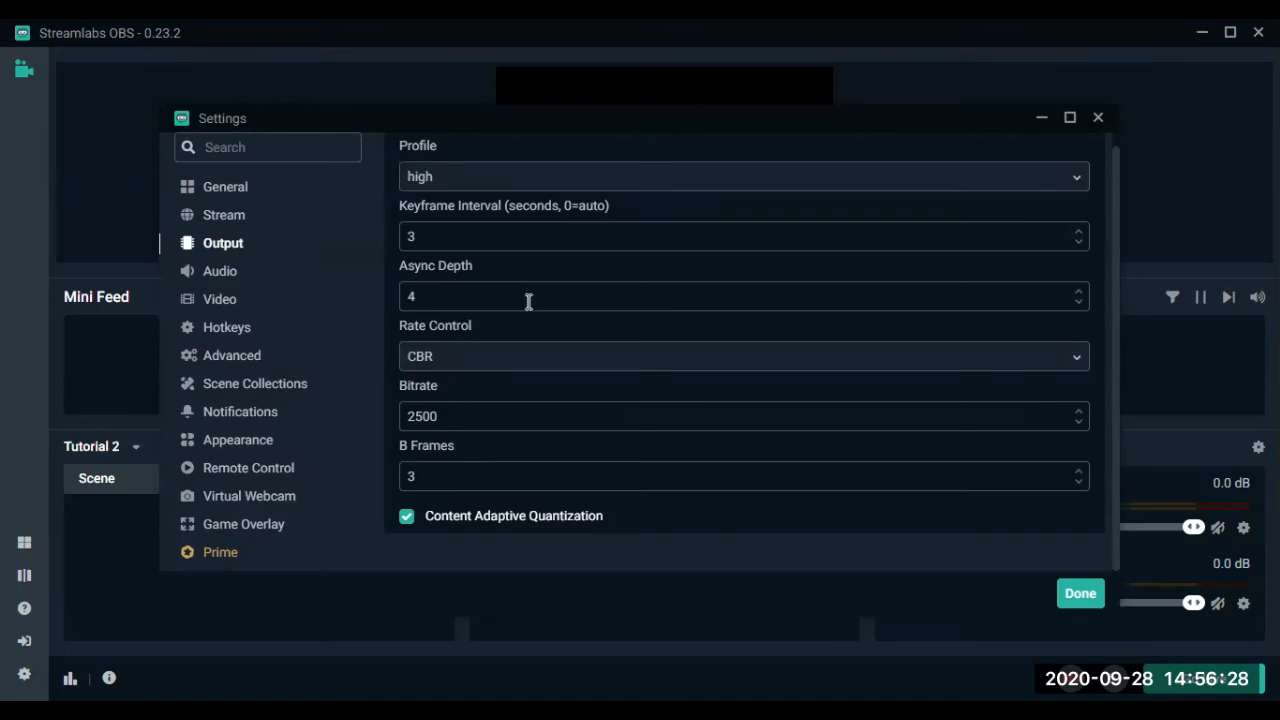
- Check the recording path in the recording output settings and set the recording format to mp4
scroll(538, 370, up, 5)
click(524, 232)
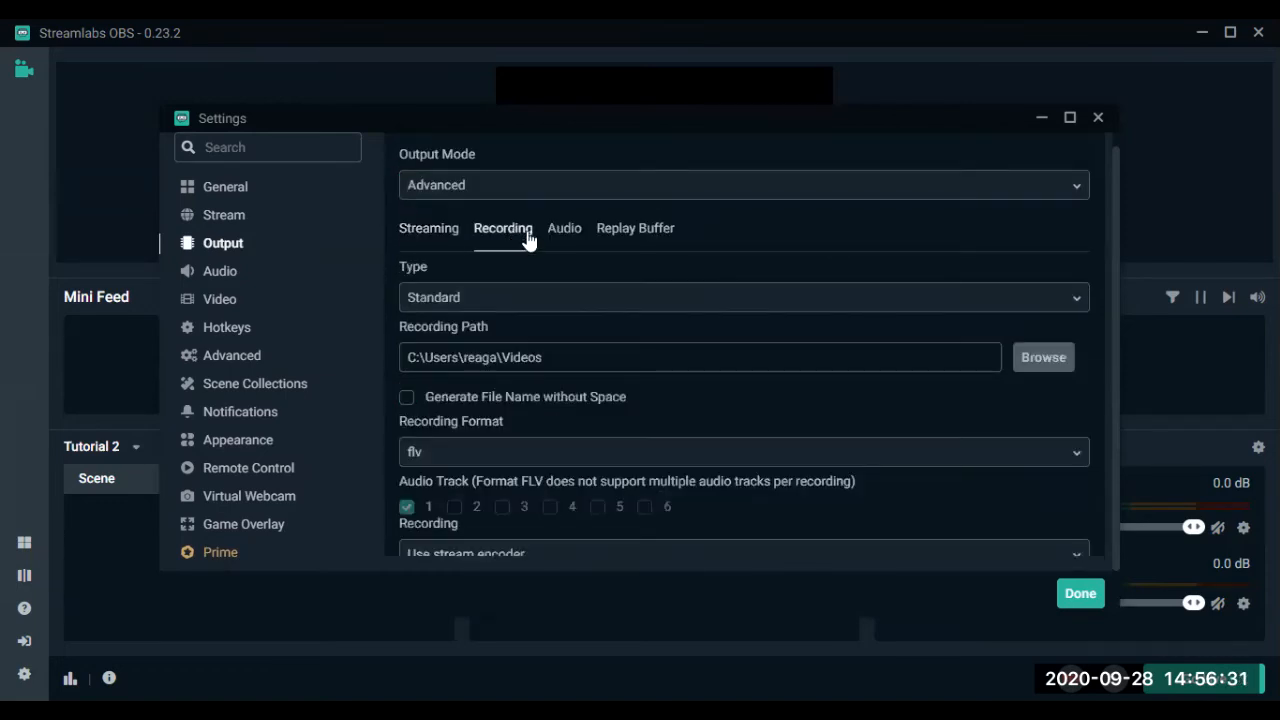
scroll(392, 261, down, 2)
drag(407, 265, 572, 270)
click(542, 271)
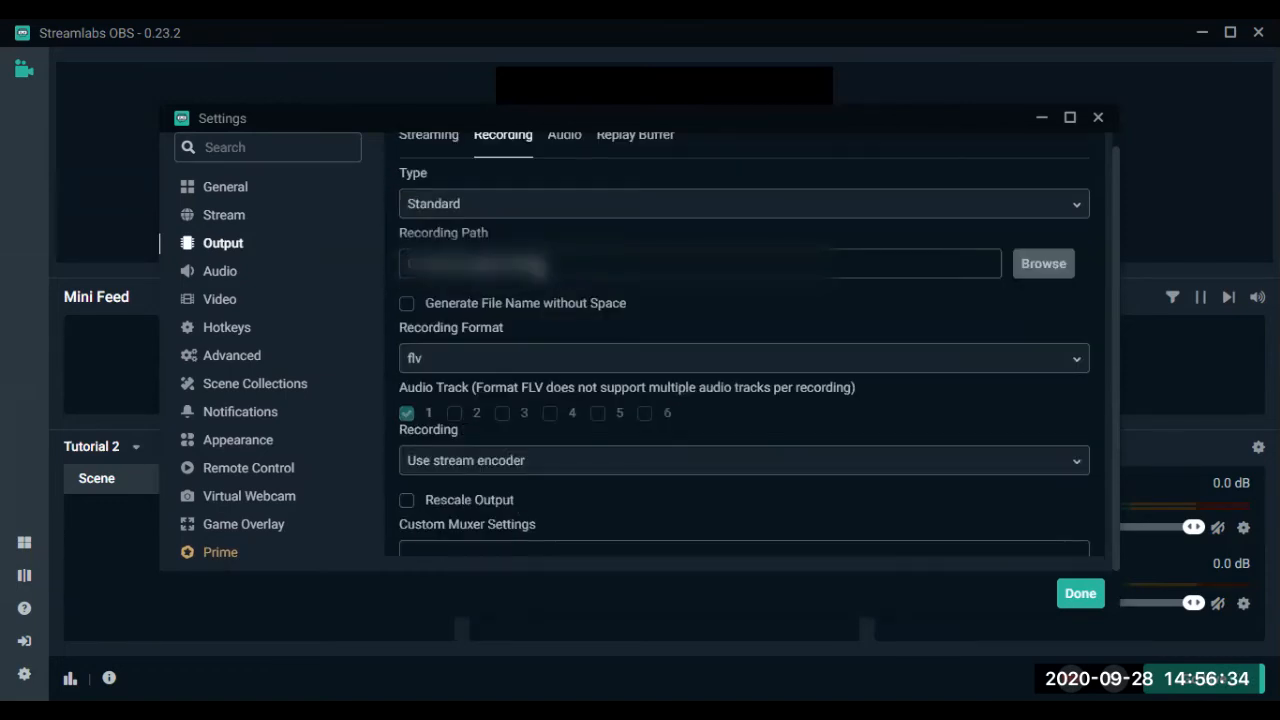
click(549, 360)
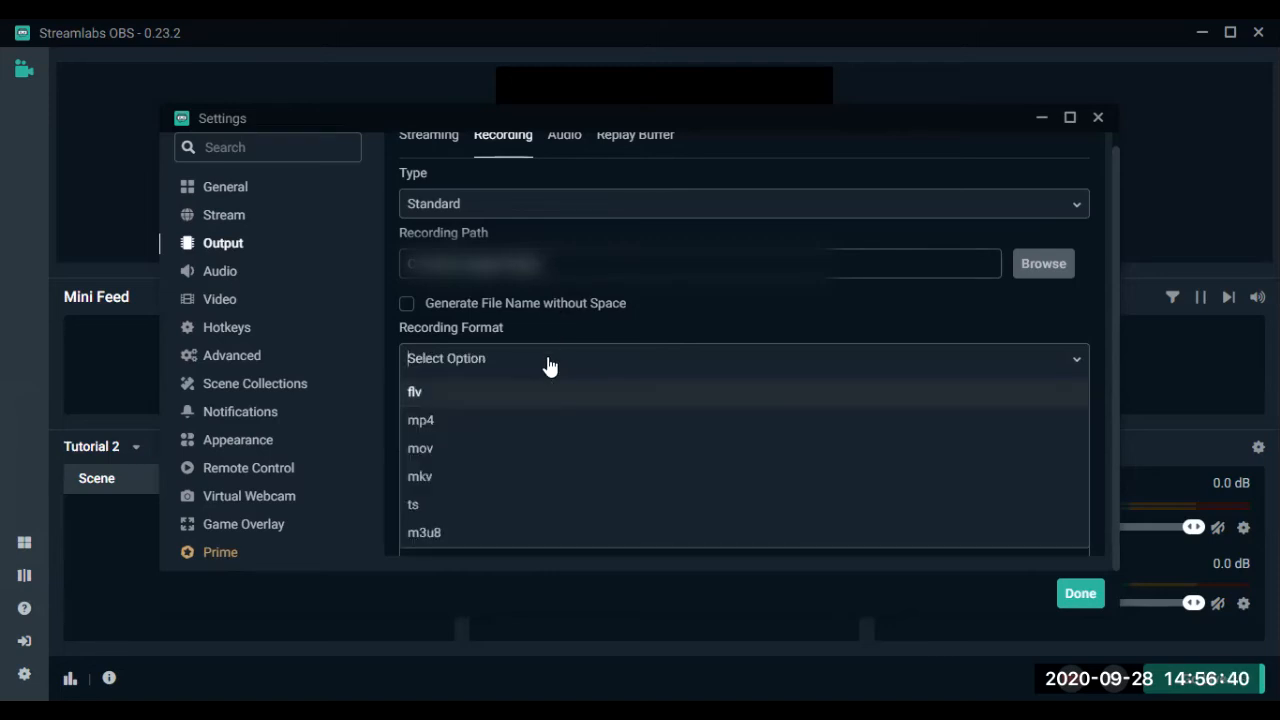
click(487, 428)
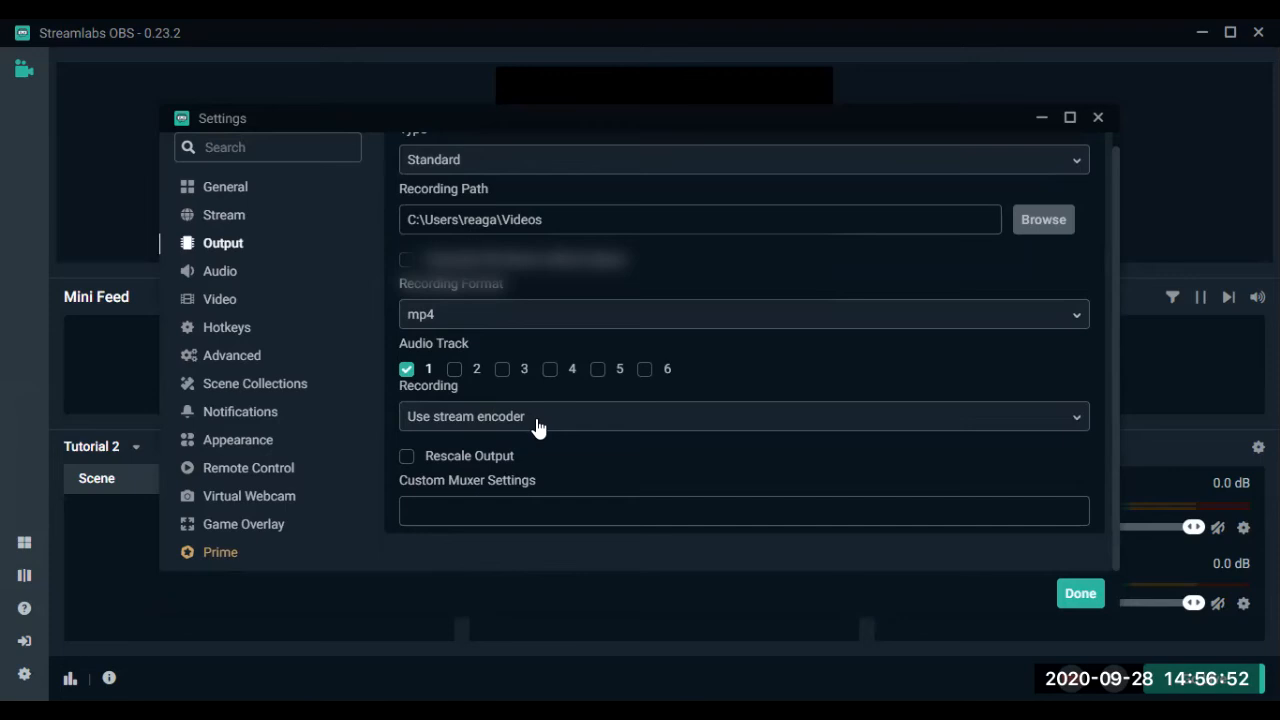
- Set the recording encoder to Hardware (QSV) and look over its options
click(537, 427)
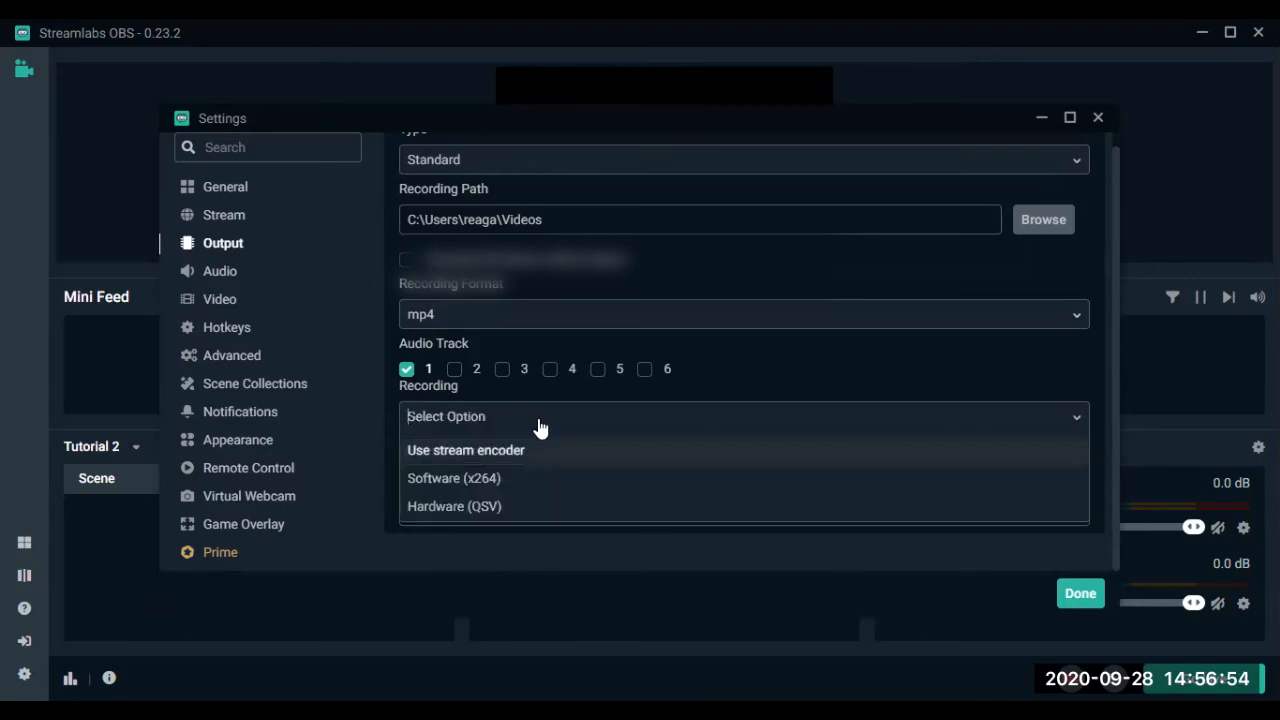
click(505, 518)
scroll(532, 480, down, 5)
scroll(525, 346, down, 3)
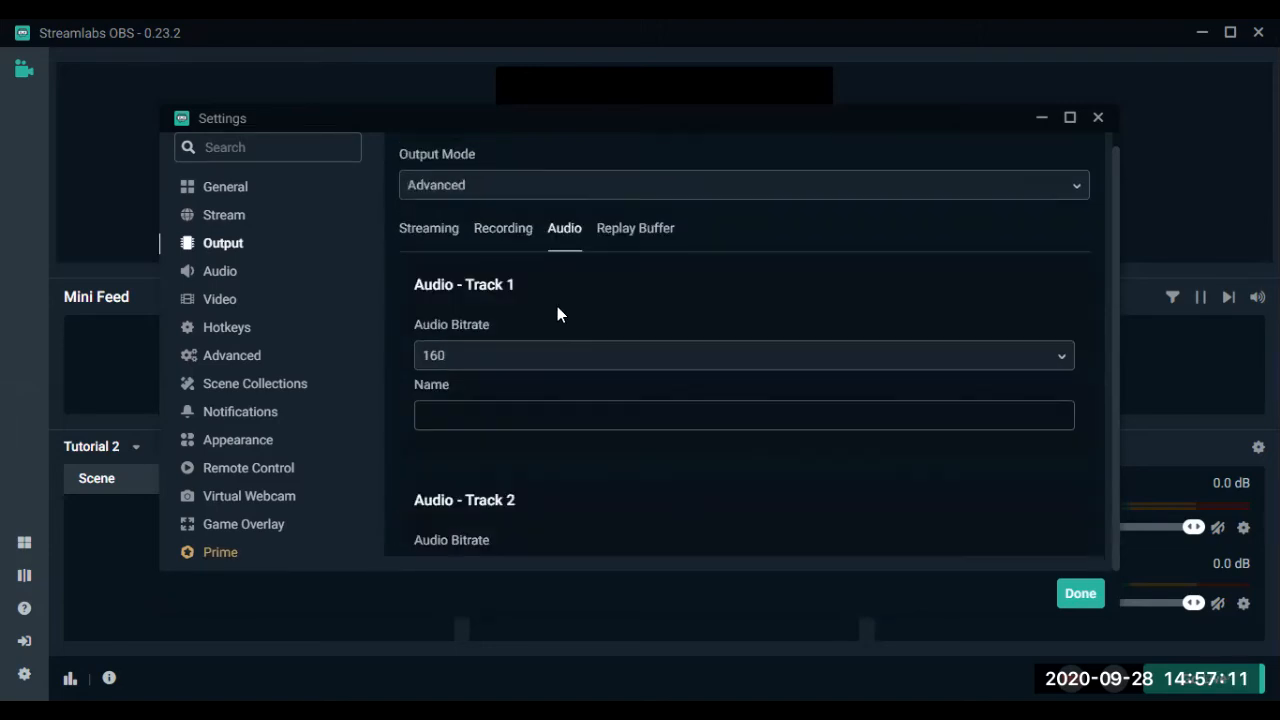
- Review the output settings for the audio tracks and the replay buffer
scroll(557, 306, down, 8)
scroll(557, 306, up, 8)
click(604, 240)
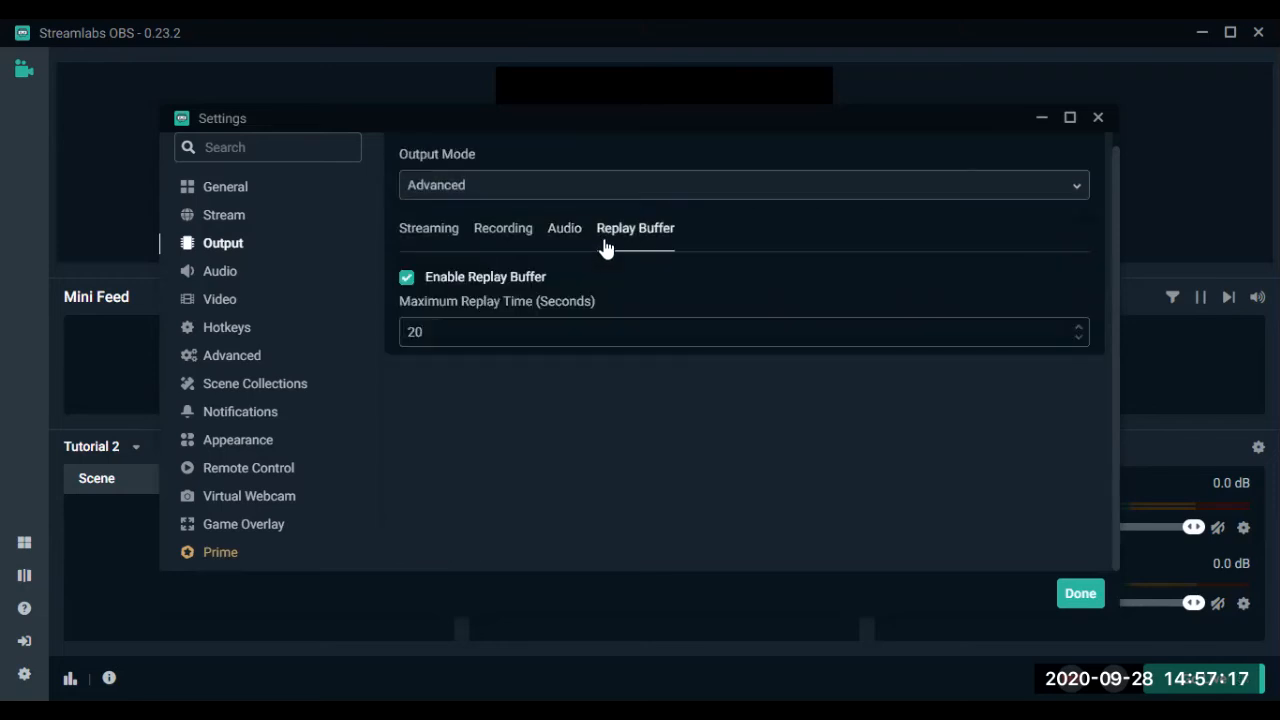
- Set Desktop Audio Device 1 to LG FULL HD (Intel(R) Display Audio) and Mic/Auxiliary Device 1 to Microphone (Realtek Audio)
click(275, 278)
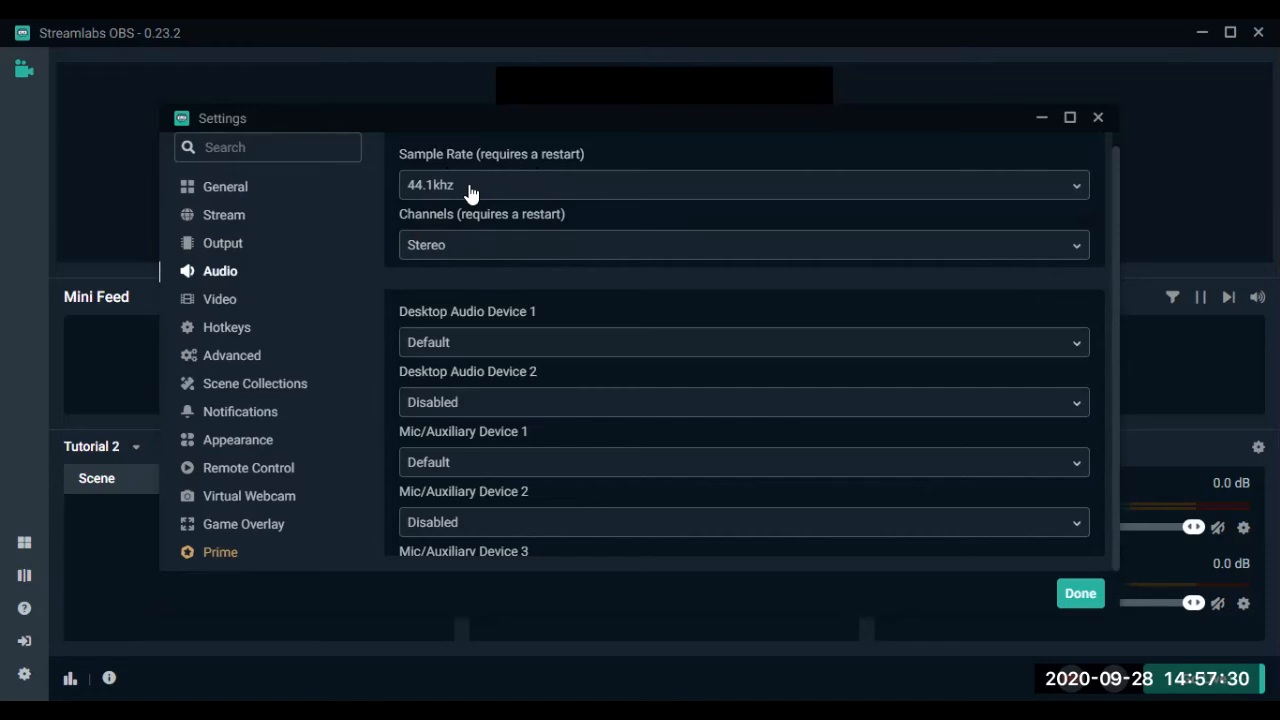
scroll(470, 193, down, 1)
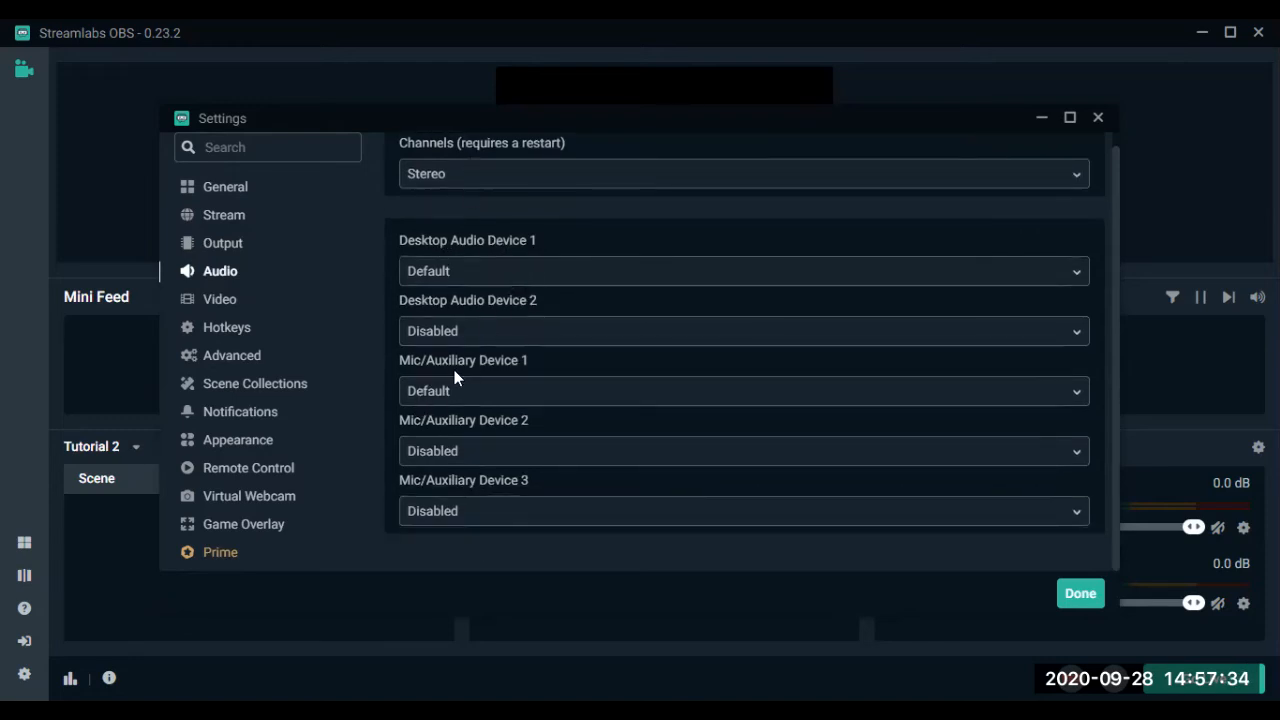
click(566, 274)
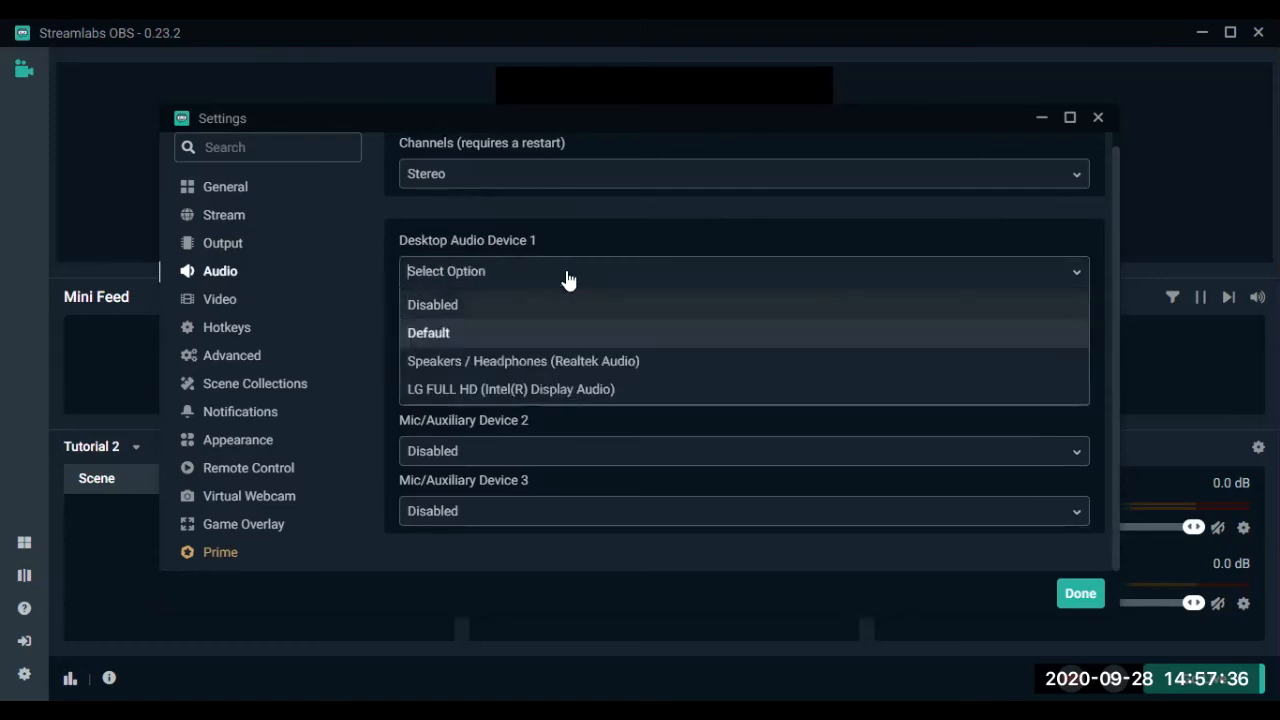
click(549, 390)
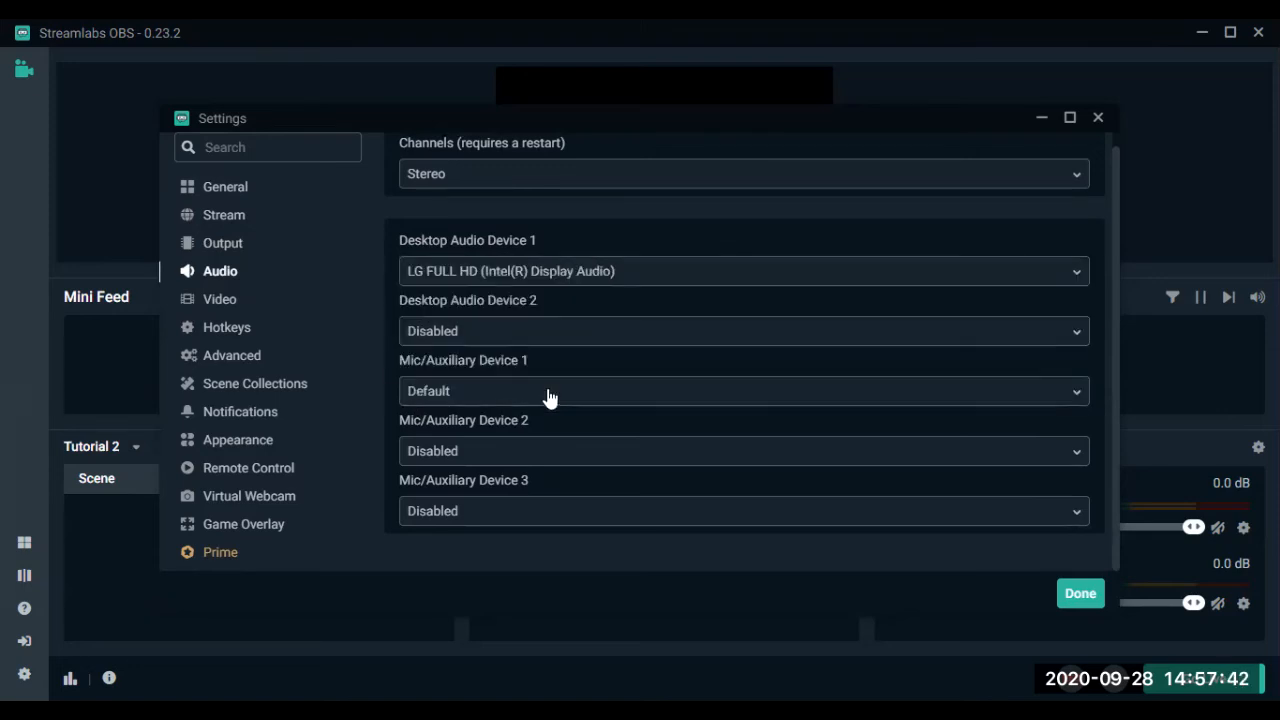
click(540, 405)
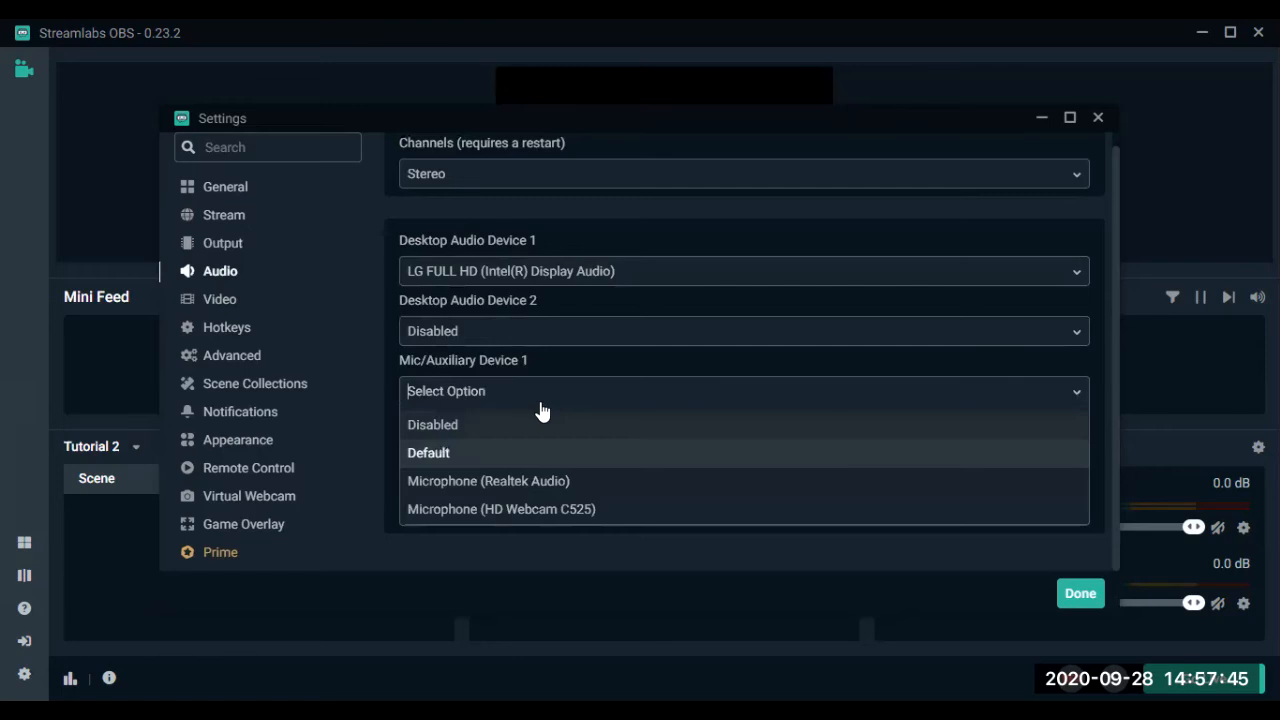
click(533, 482)
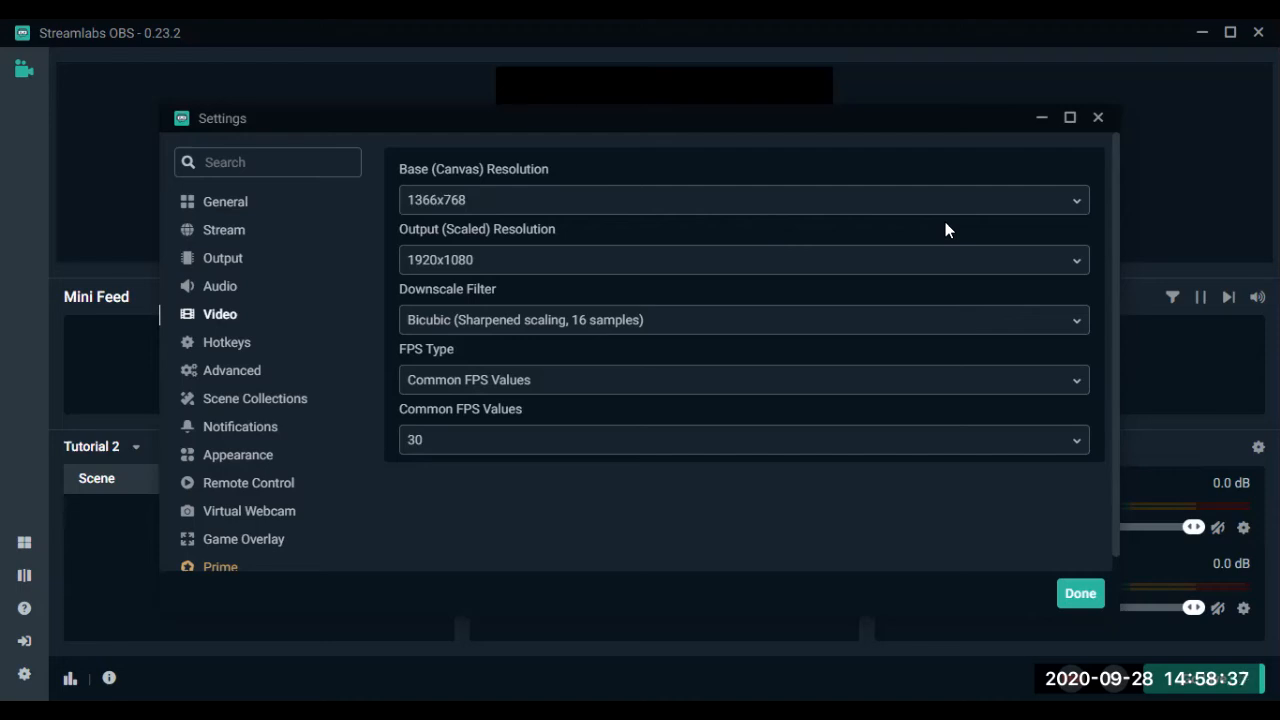
- Set the video downscale filter to Bilinear (Fastest, but blurry if scaling)
click(717, 322)
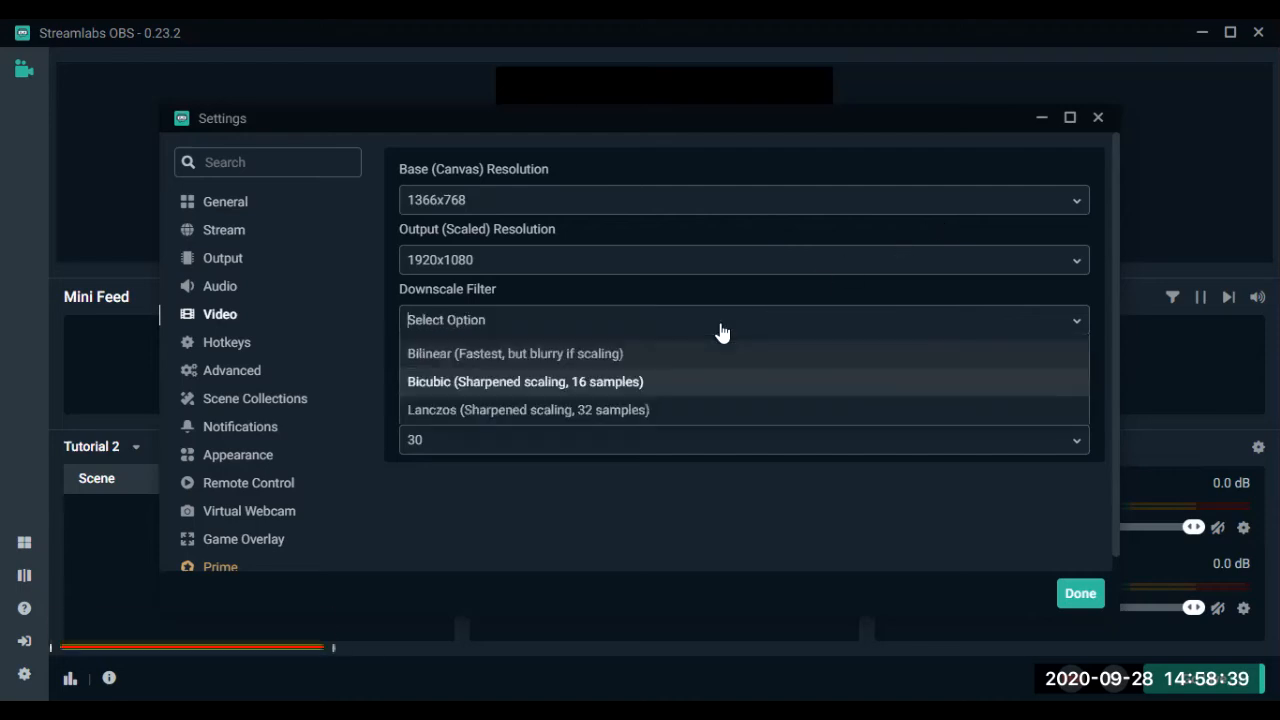
click(590, 355)
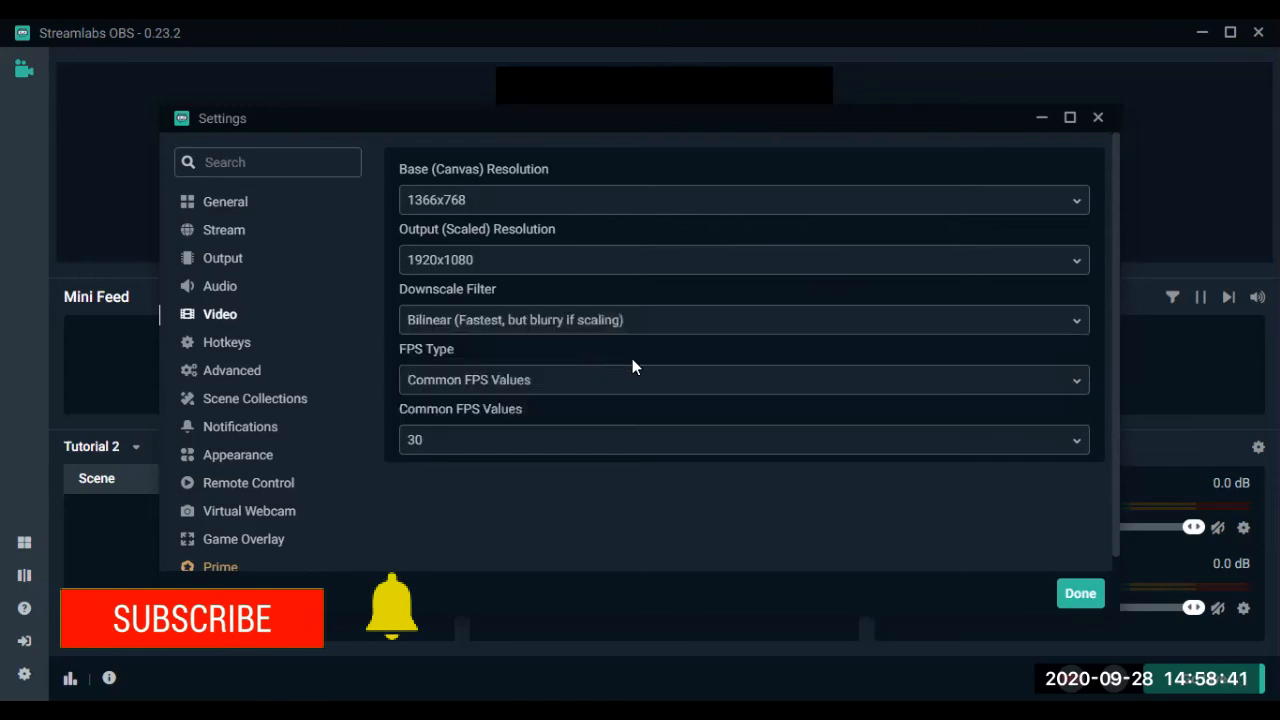